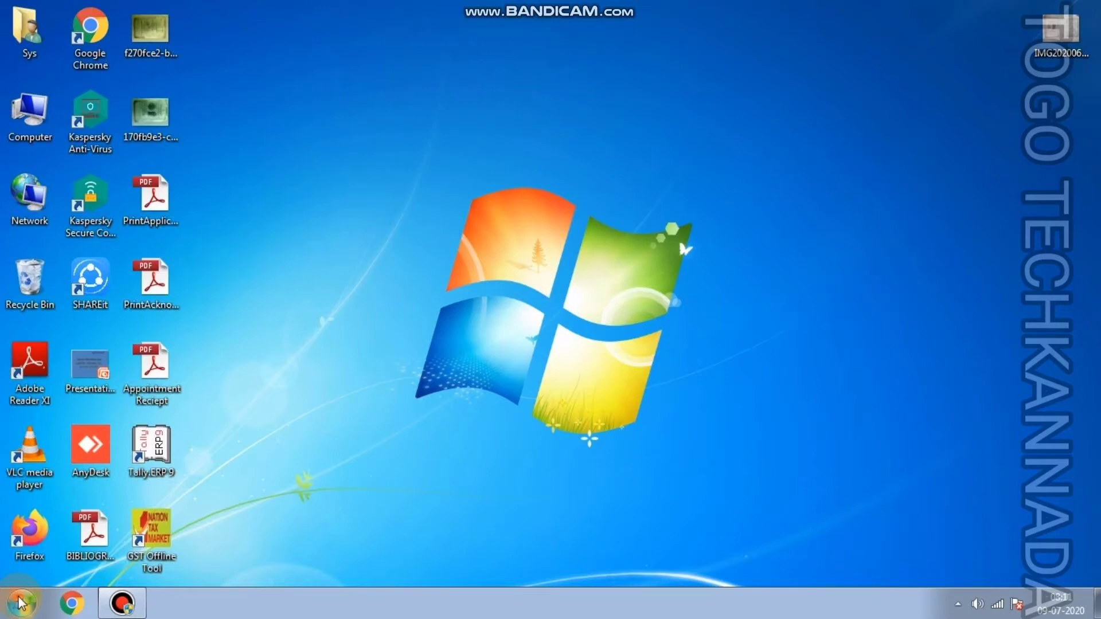
# Open Paint and zoom the blank canvas in to 200%.
pyautogui.click(21, 605)
pyautogui.click(95, 131)
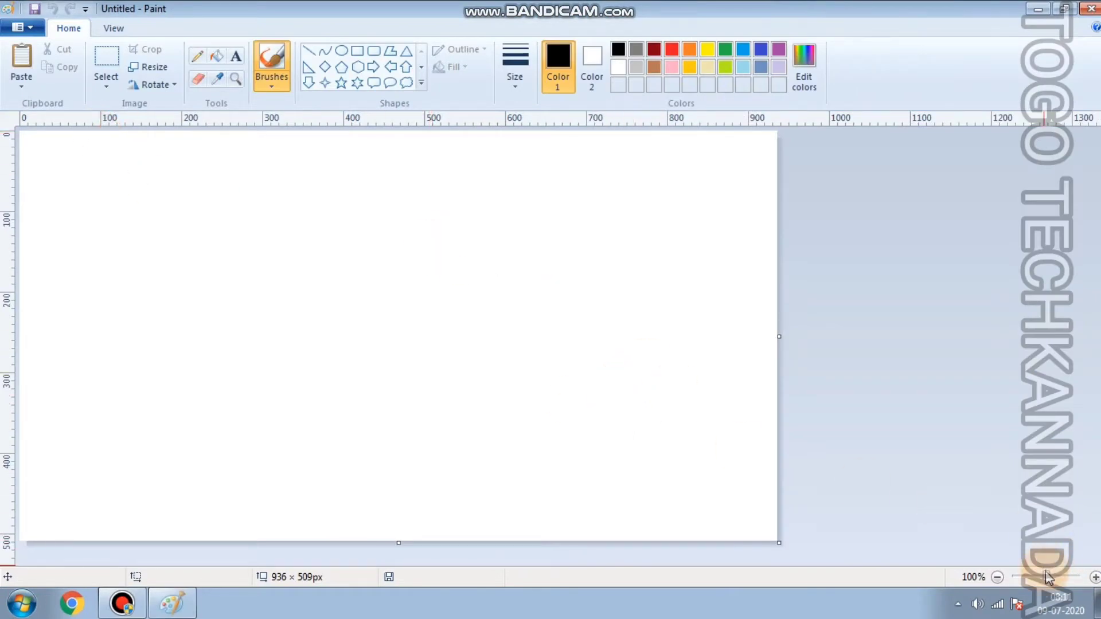
pyautogui.moveTo(1045, 571)
pyautogui.mouseDown()
pyautogui.moveTo(1066, 571)
pyautogui.moveTo(1045, 571)
pyautogui.mouseUp()
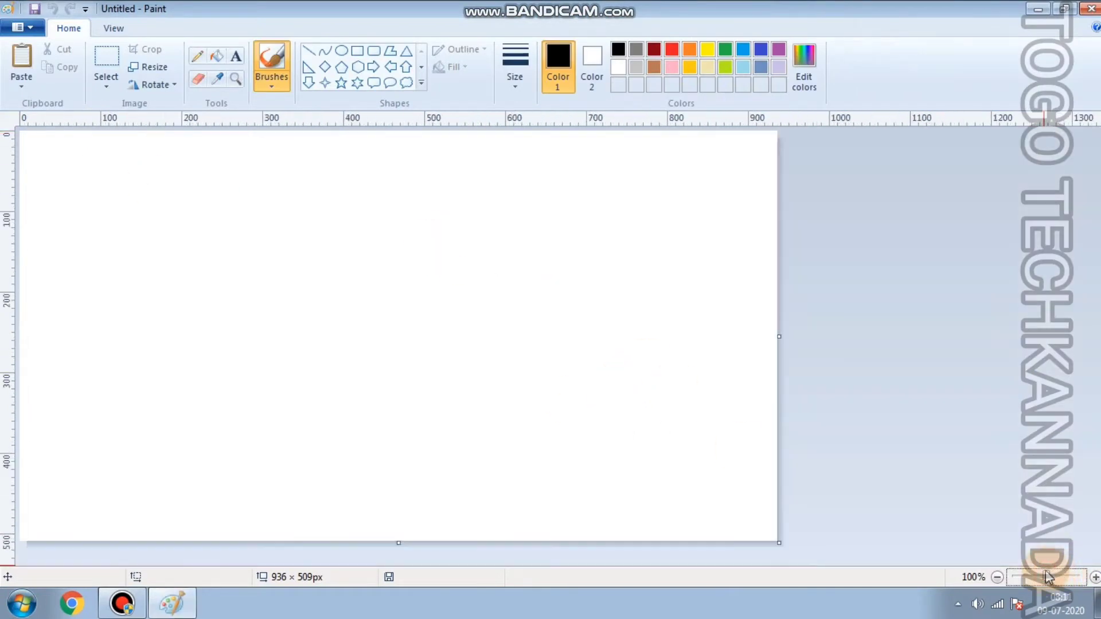
pyautogui.click(1049, 577)
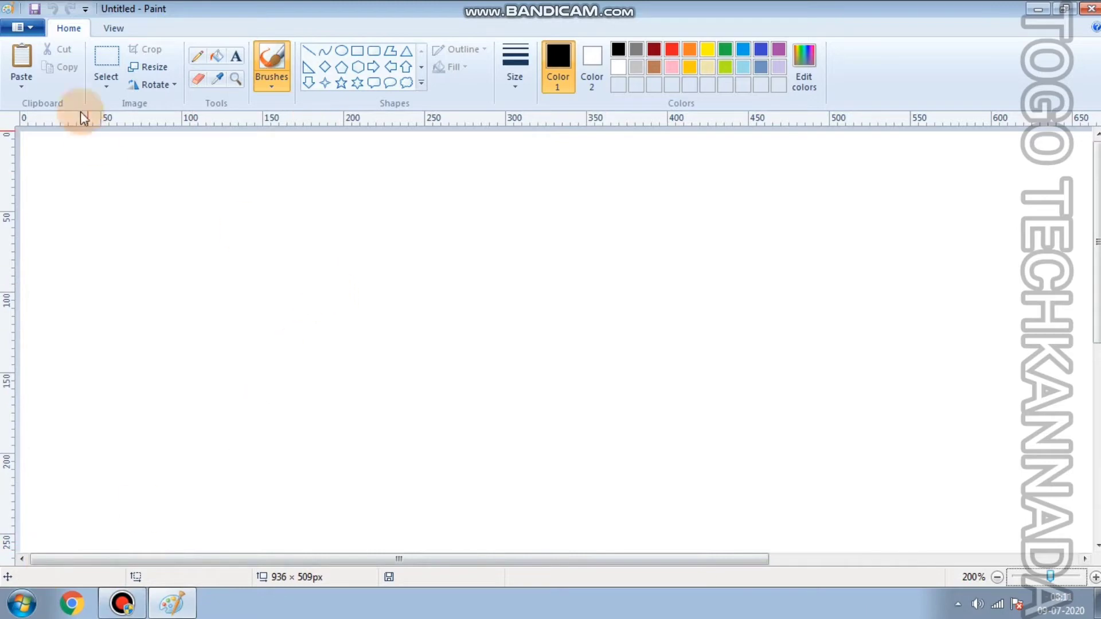
# Open the Desert picture from the Sample Pictures folder.
pyautogui.click(23, 27)
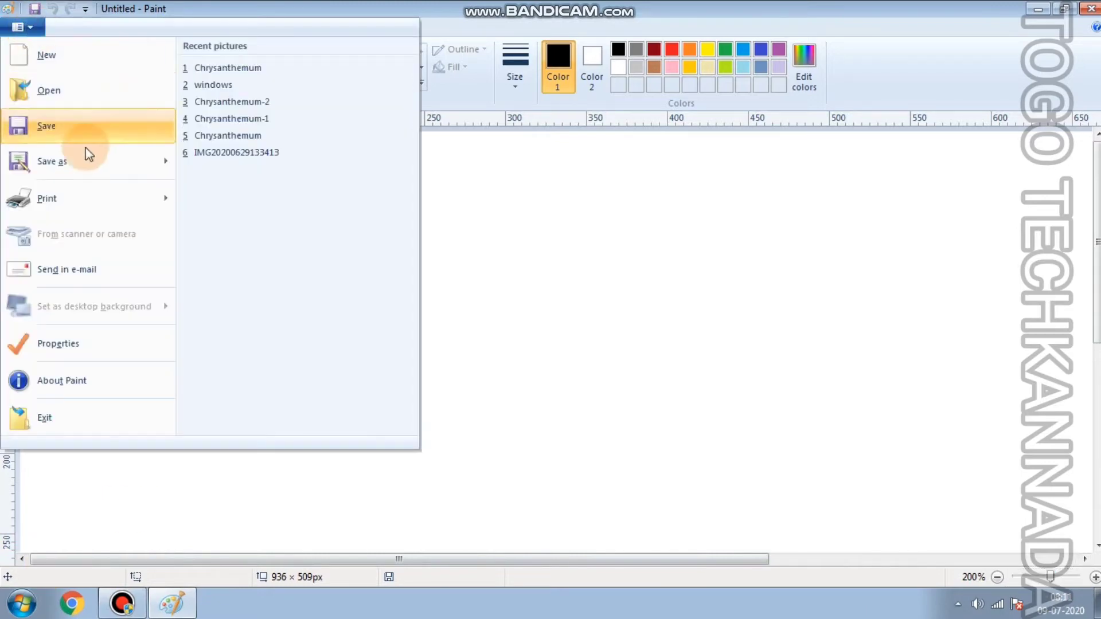
pyautogui.moveTo(75, 153)
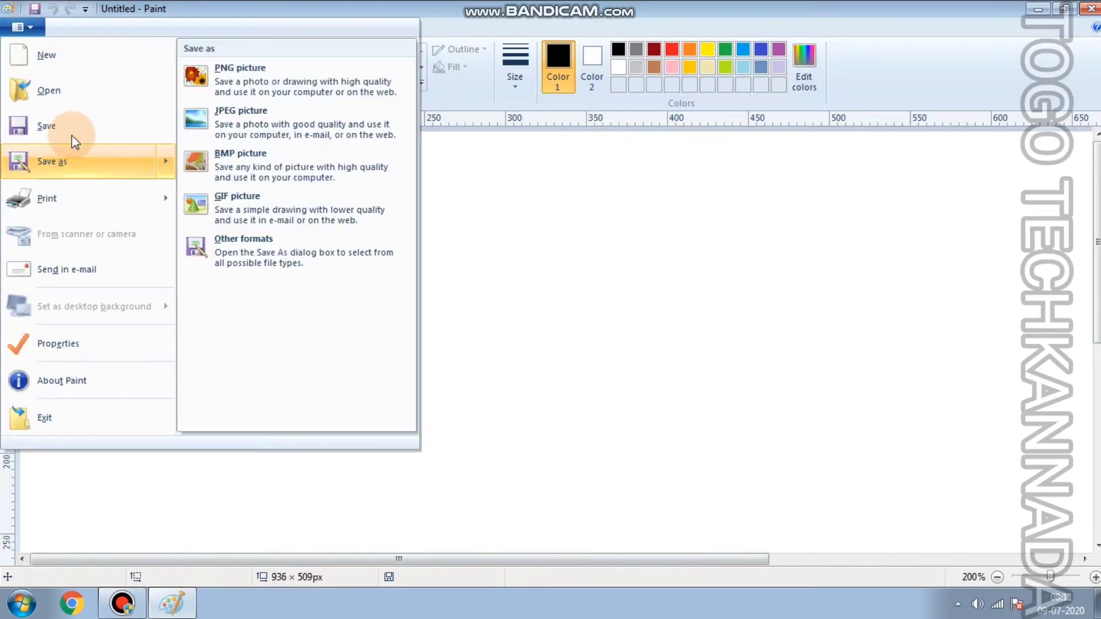
pyautogui.click(40, 90)
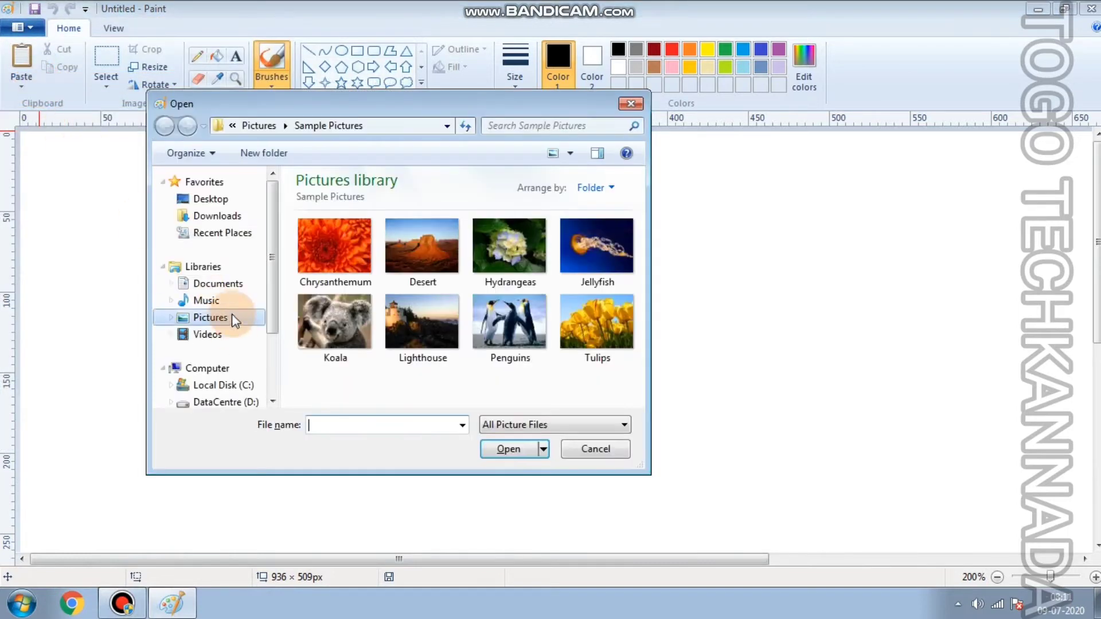
pyautogui.click(442, 258)
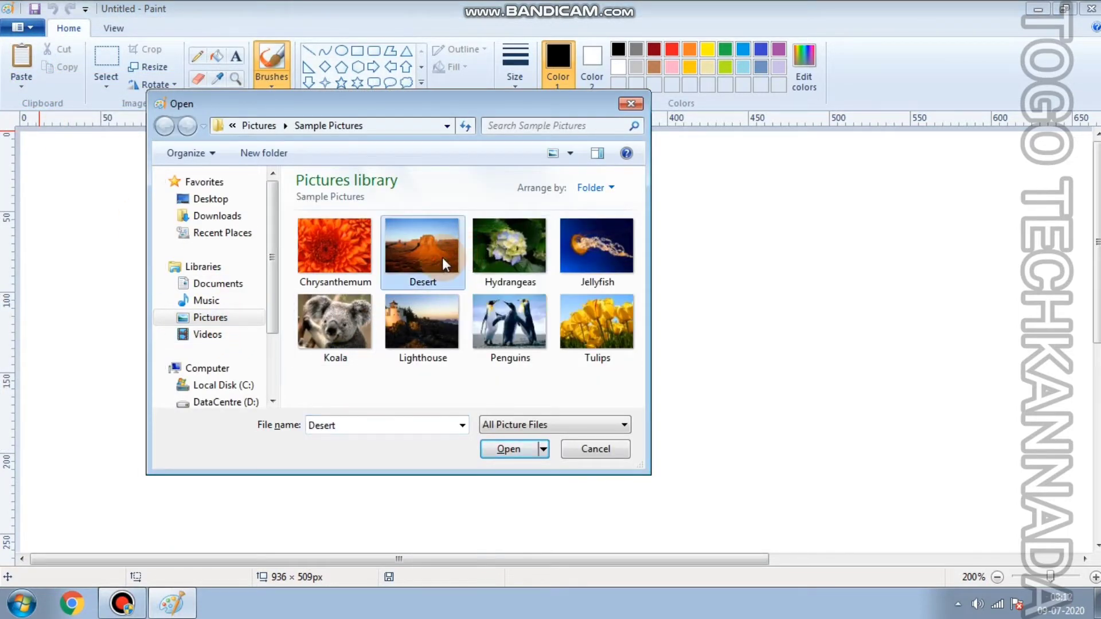
pyautogui.click(510, 453)
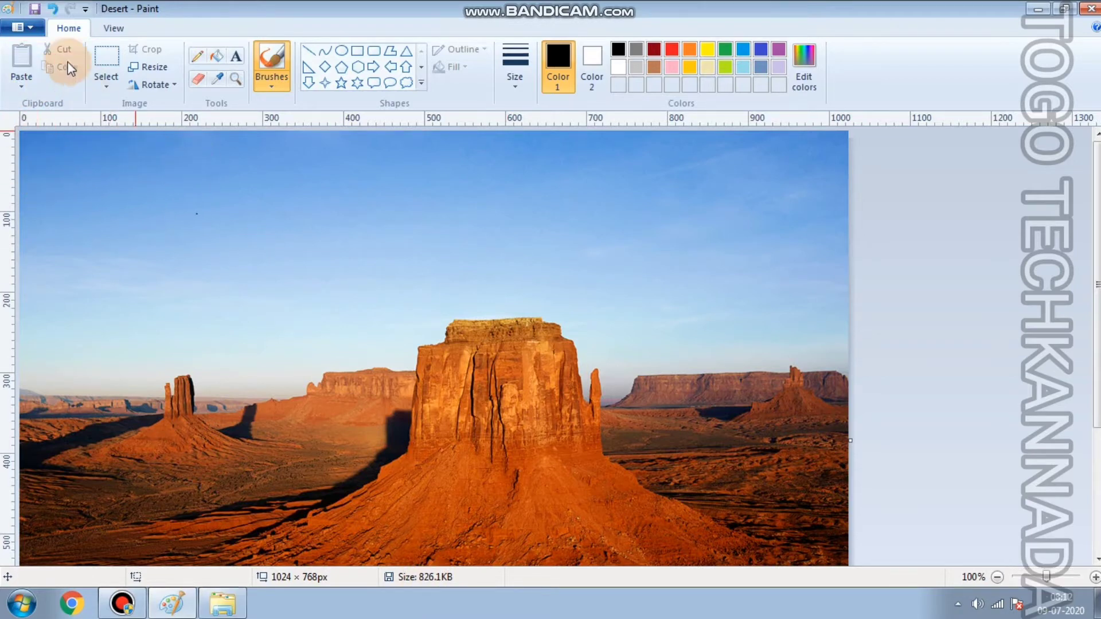
# Paste the Desert picture from its file in Sample Pictures onto the canvas.
pyautogui.click(197, 214)
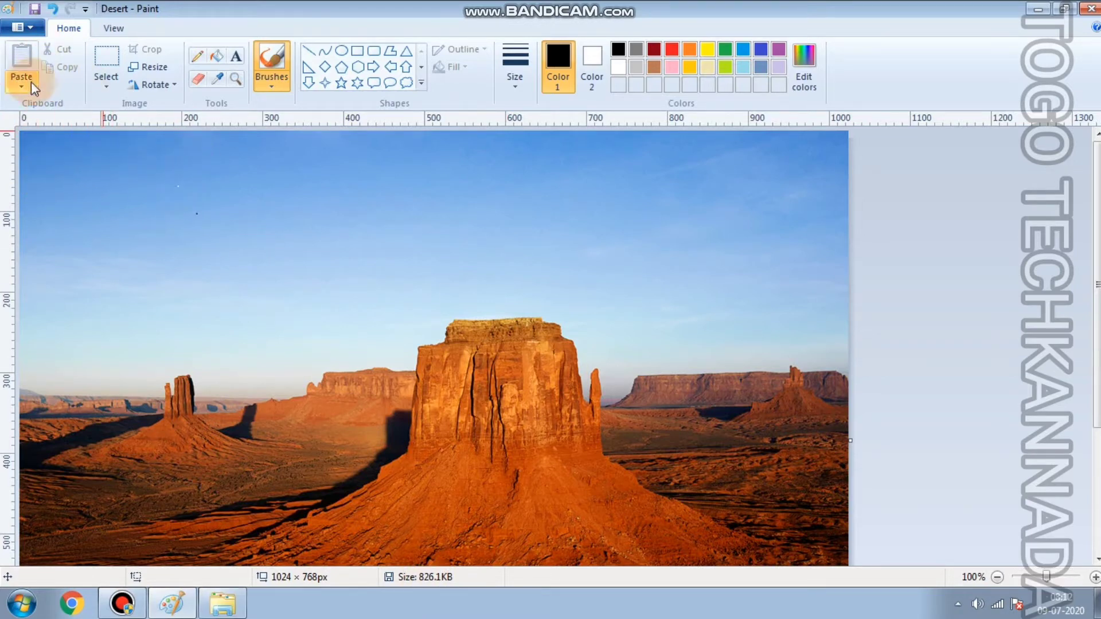
pyautogui.click(26, 77)
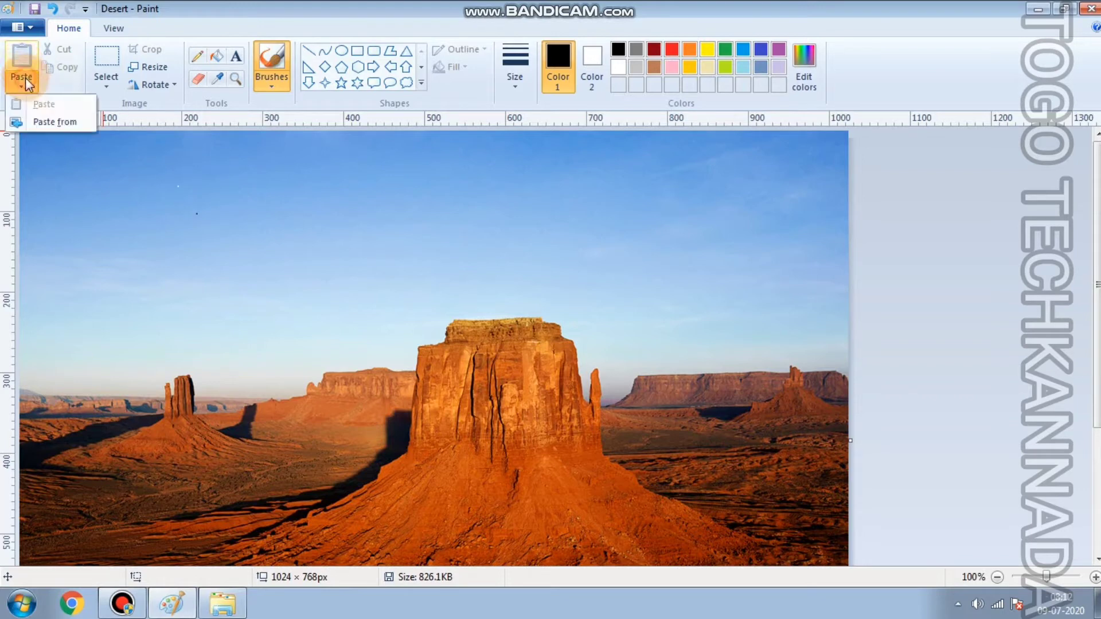
pyautogui.click(46, 125)
pyautogui.click(435, 254)
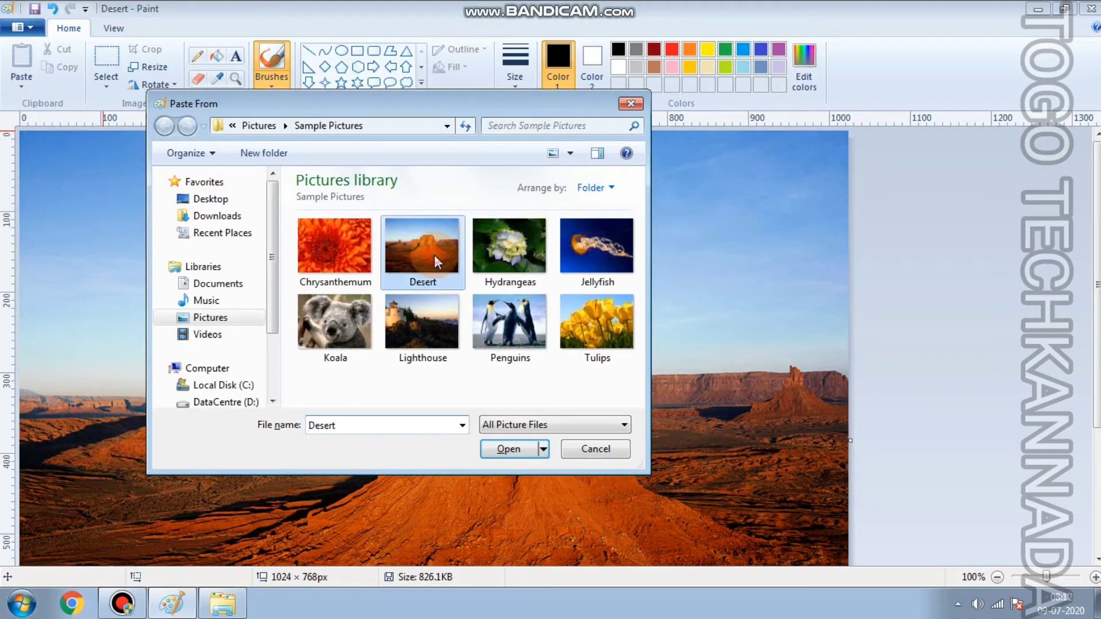
pyautogui.click(530, 447)
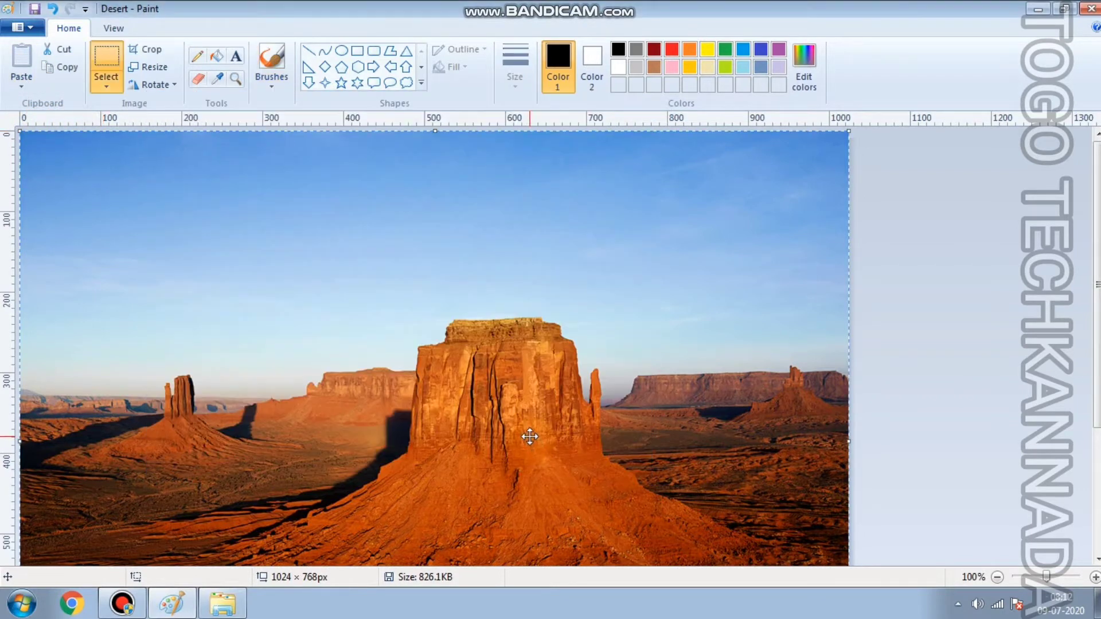
# Paste the Hydrangeas picture from its file in Sample Pictures over the desert image.
pyautogui.click(33, 79)
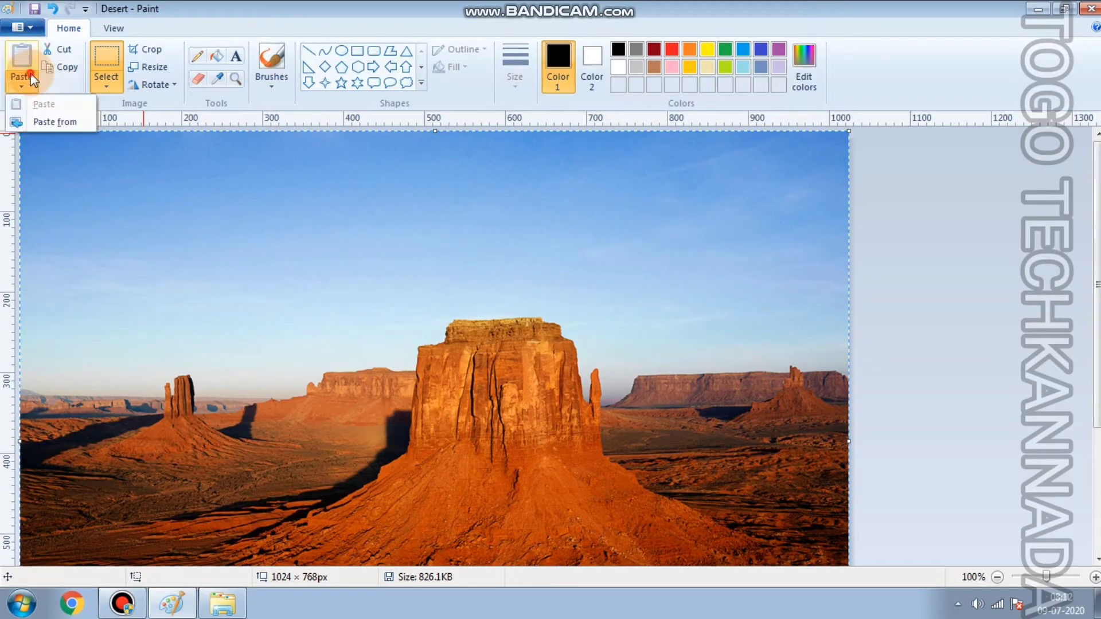
pyautogui.click(54, 119)
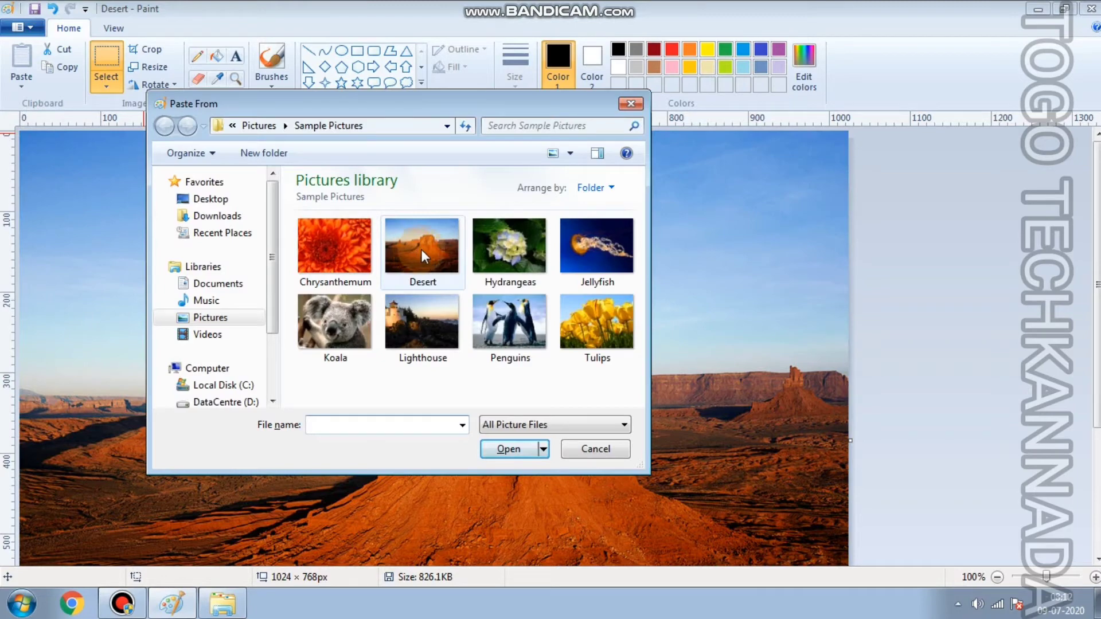
pyautogui.click(509, 247)
pyautogui.click(509, 449)
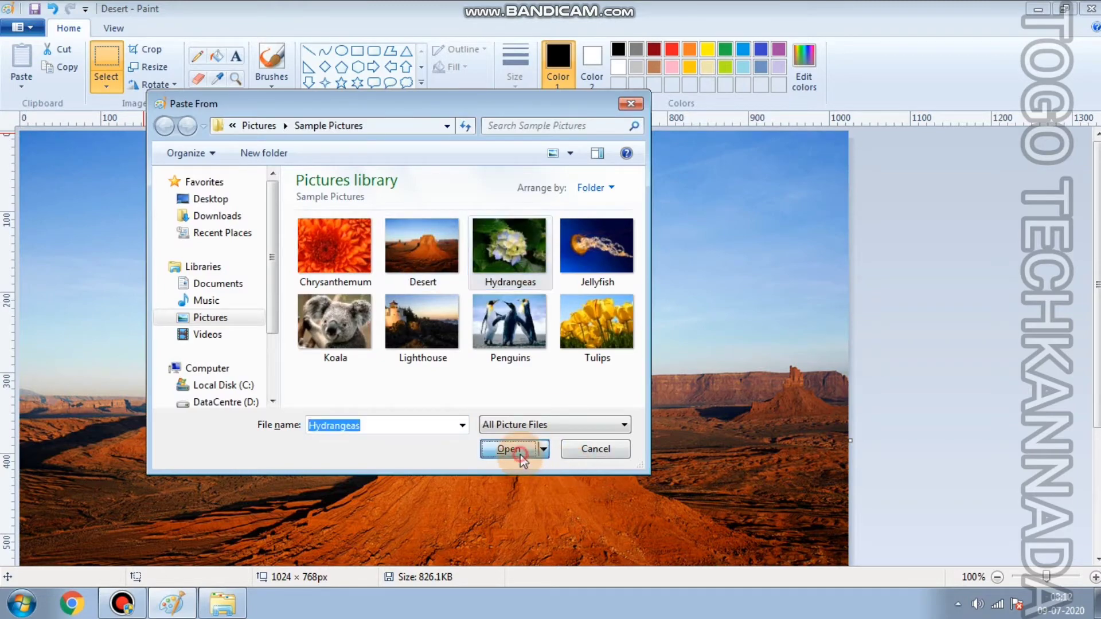
# Crop the picture to a free-form selection of about 412 × 173 px around the upper leaf, and undo the crop.
pyautogui.scroll(-3, 596, 389)
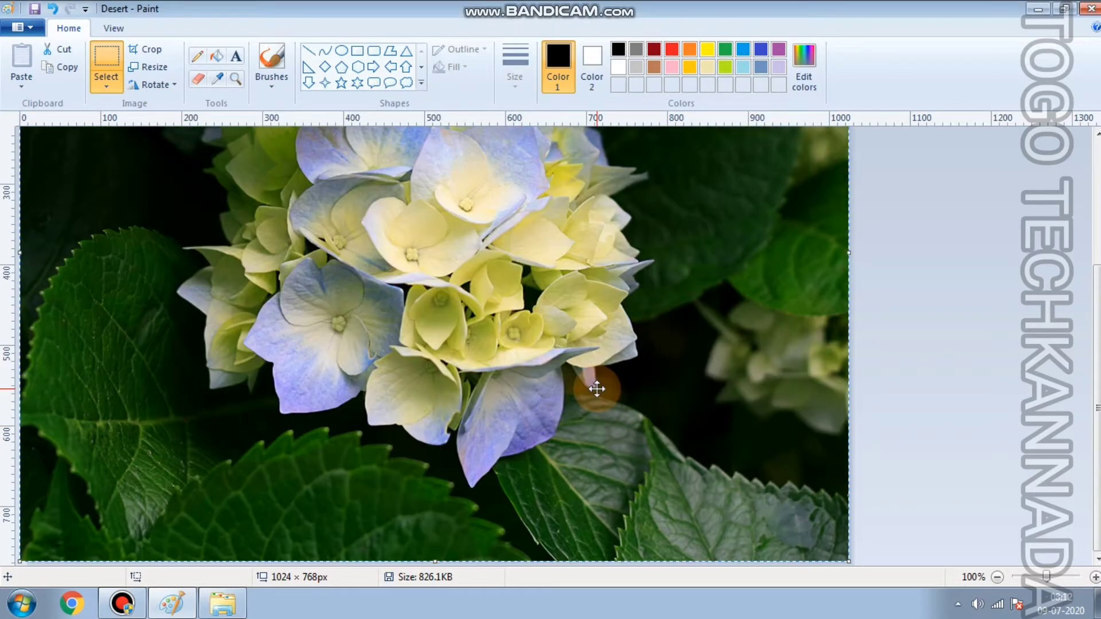
pyautogui.scroll(3, 593, 388)
pyautogui.scroll(-3, 587, 388)
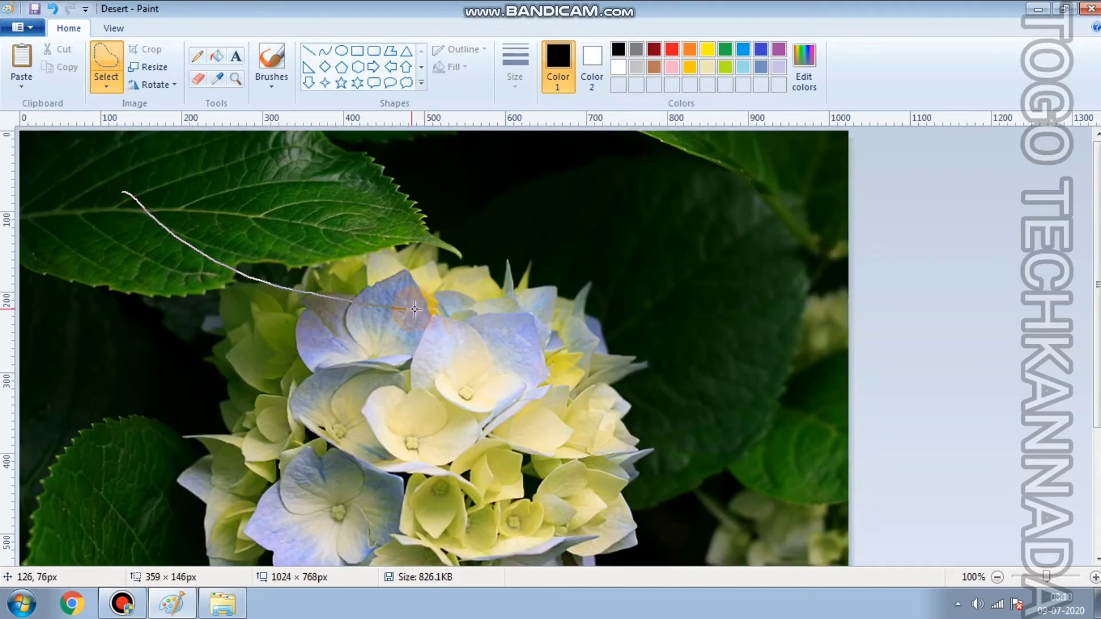
pyautogui.moveTo(246, 278)
pyautogui.mouseDown()
pyautogui.moveTo(143, 208)
pyautogui.moveTo(171, 218)
pyautogui.mouseUp()
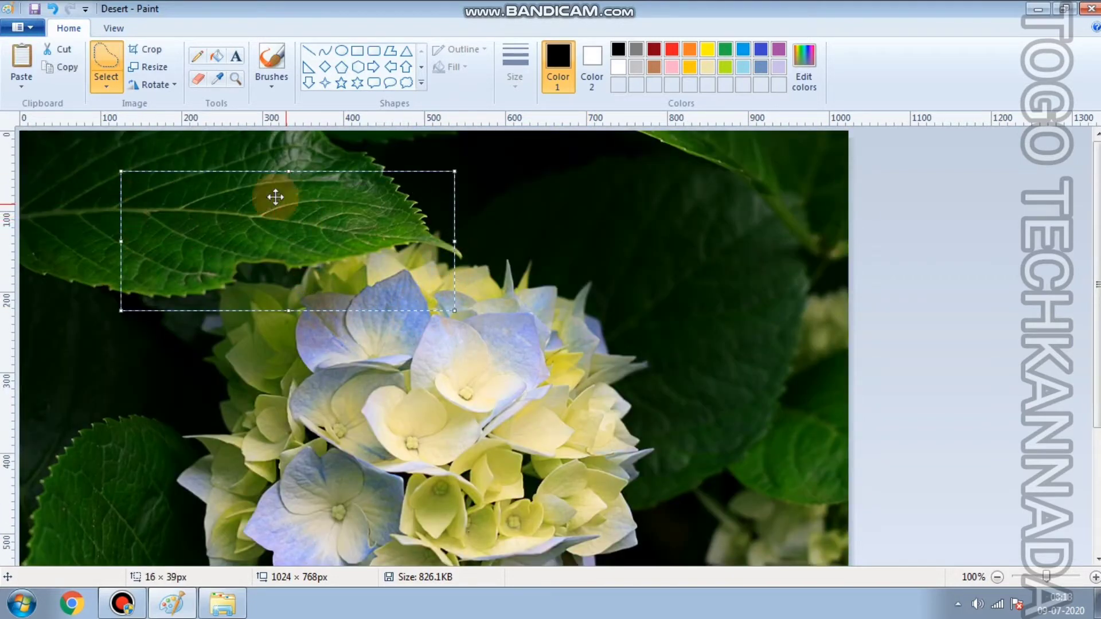
pyautogui.click(145, 50)
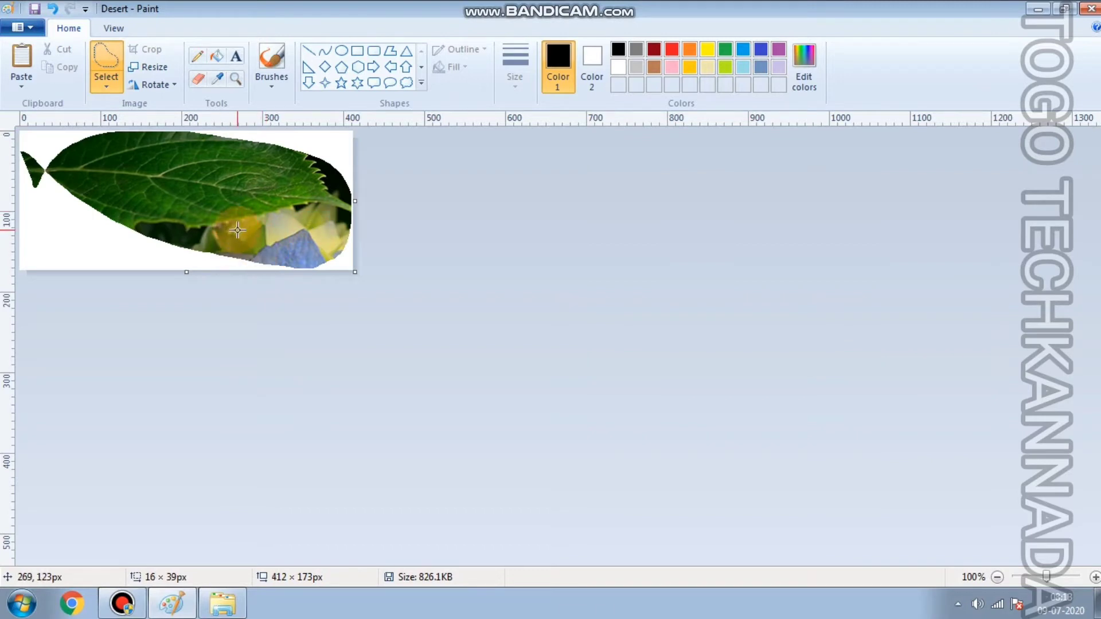
pyautogui.click(162, 67)
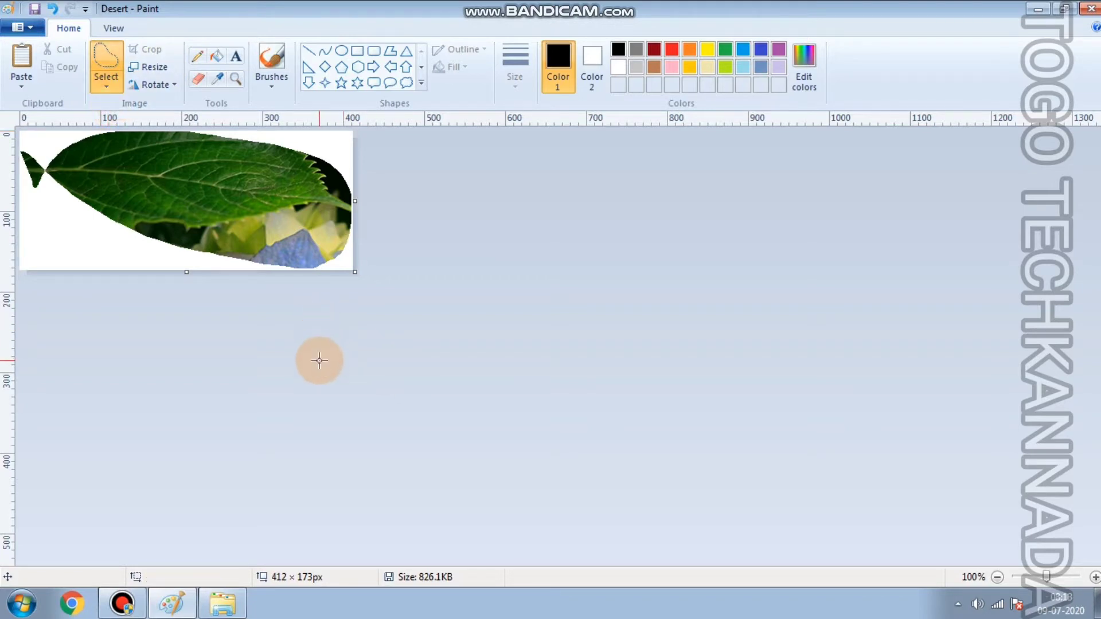
pyautogui.hotkey('ctrl', 'z')
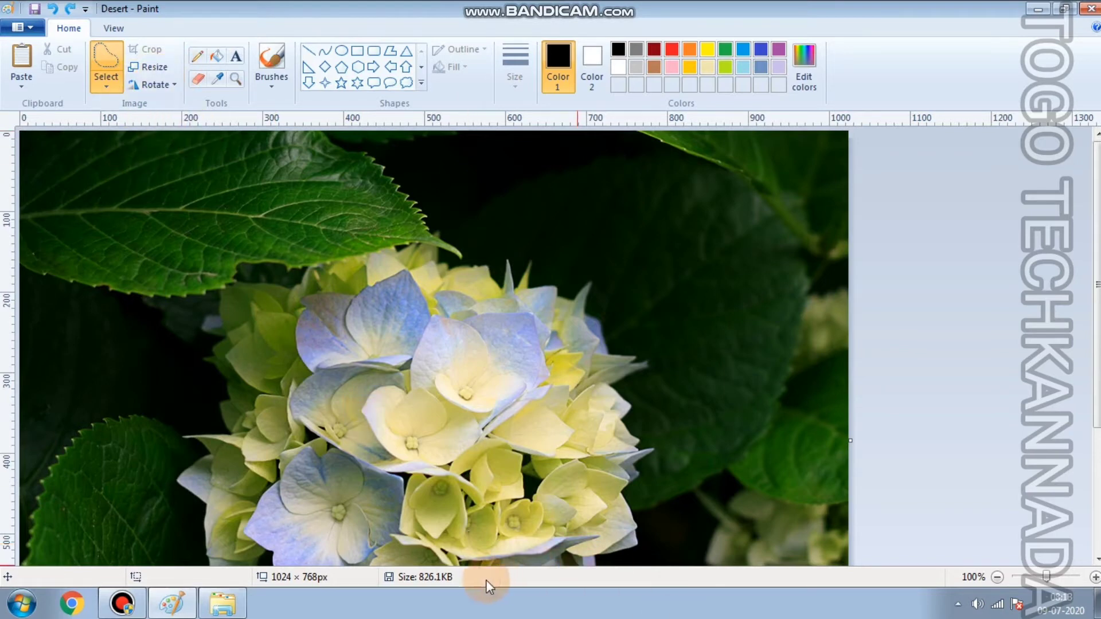
# Resize the hydrangea picture by pixels to a horizontal size of 500 with the aspect ratio maintained, and save it.
pyautogui.click(142, 67)
pyautogui.click(189, 149)
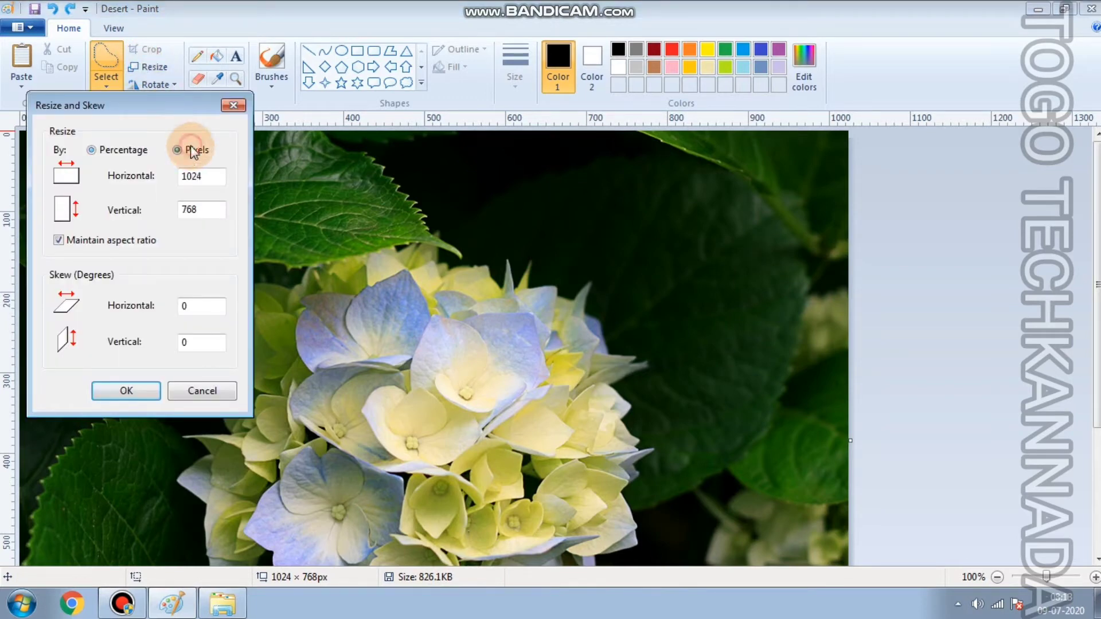
pyautogui.click(96, 149)
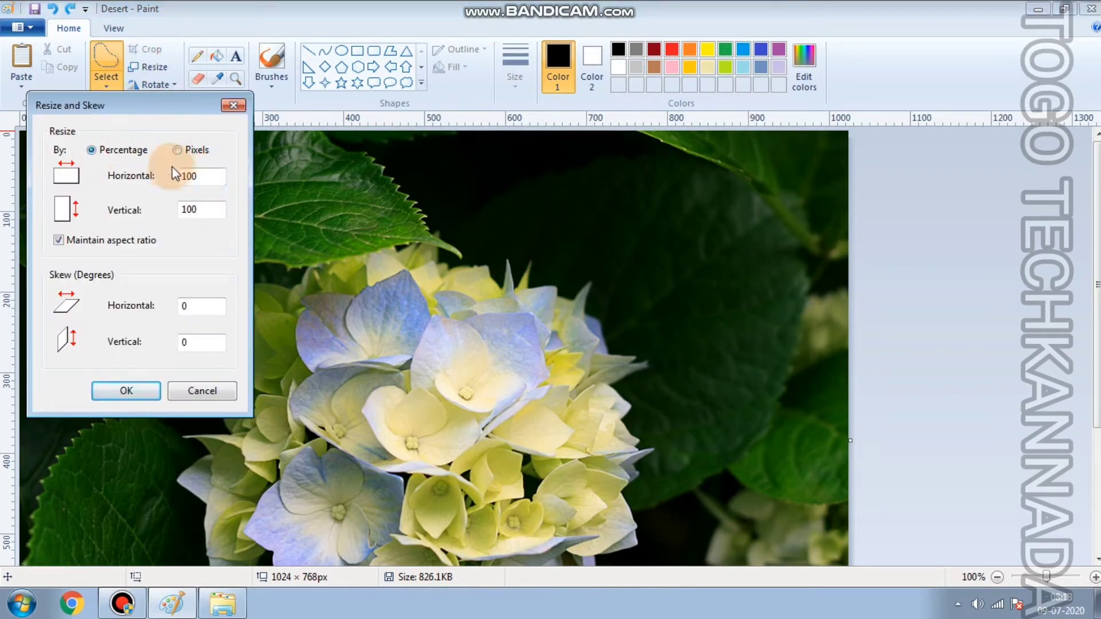
pyautogui.click(191, 149)
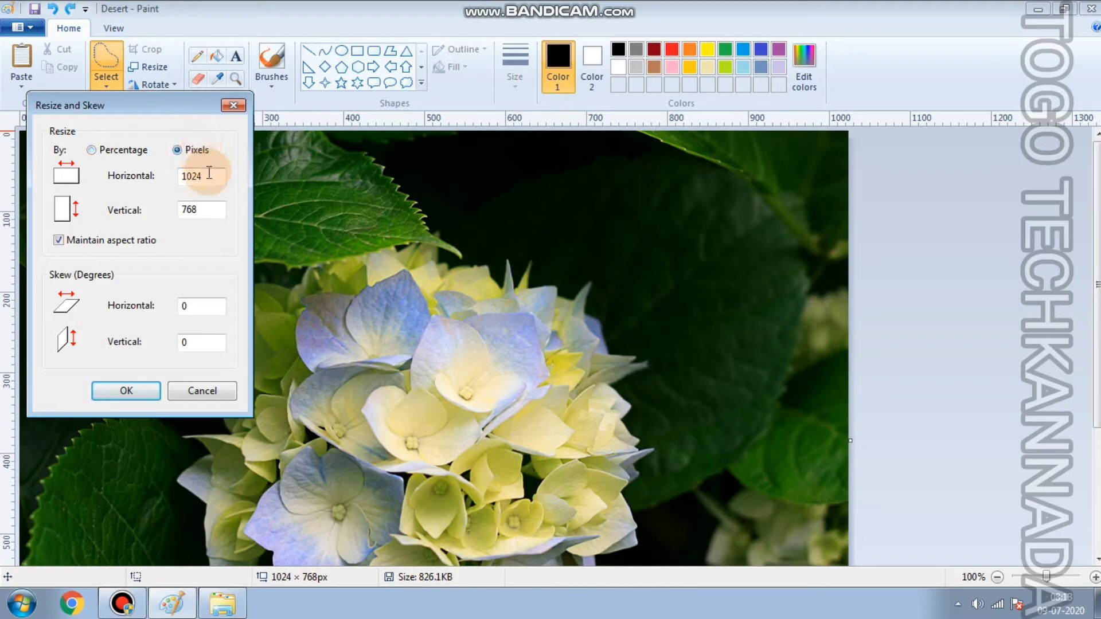
pyautogui.click(208, 174)
pyautogui.moveTo(207, 175); pyautogui.dragTo(149, 176)
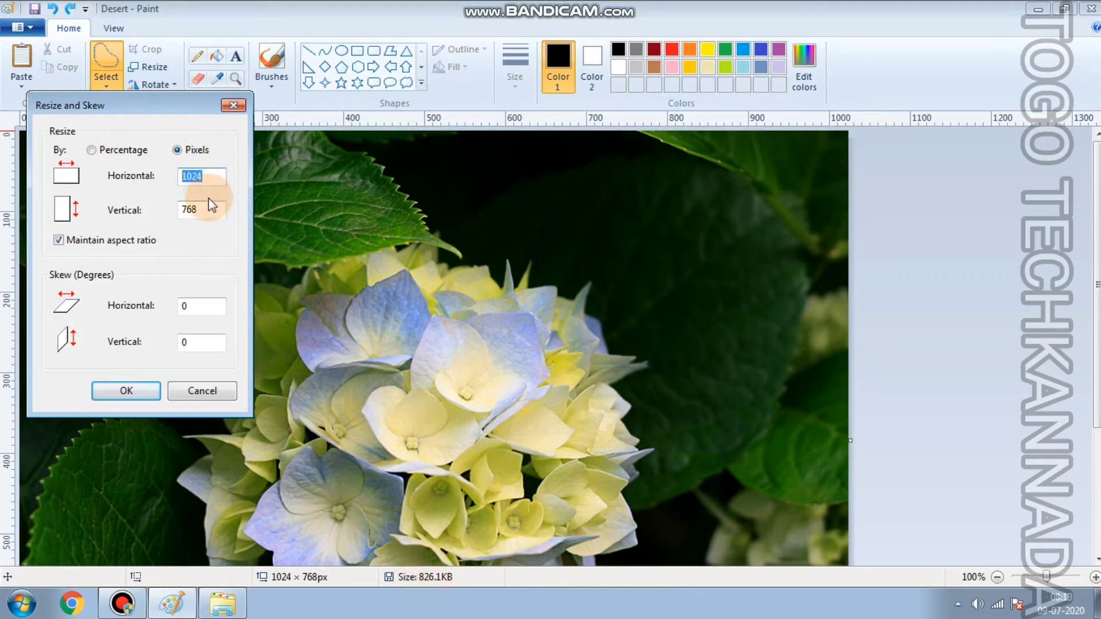
pyautogui.write('500')
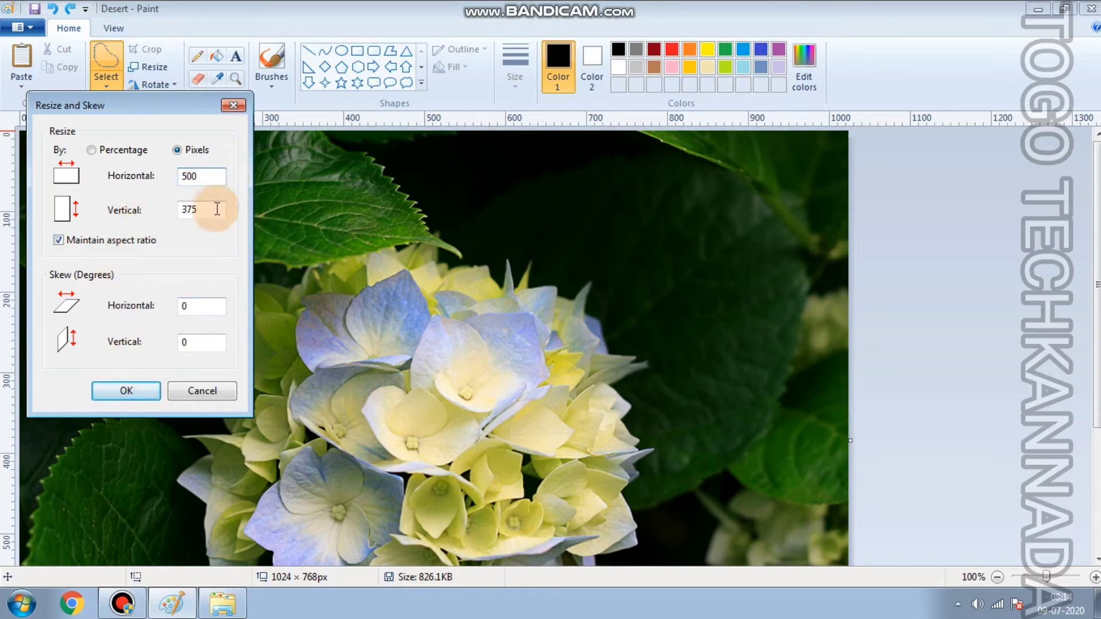
pyautogui.click(127, 390)
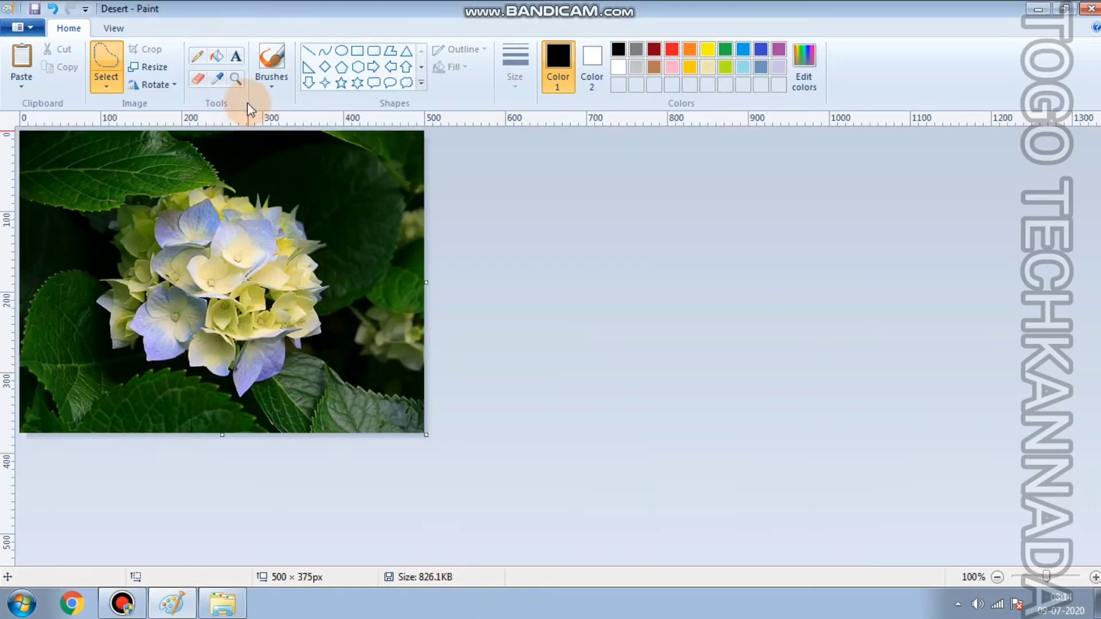
pyautogui.click(25, 27)
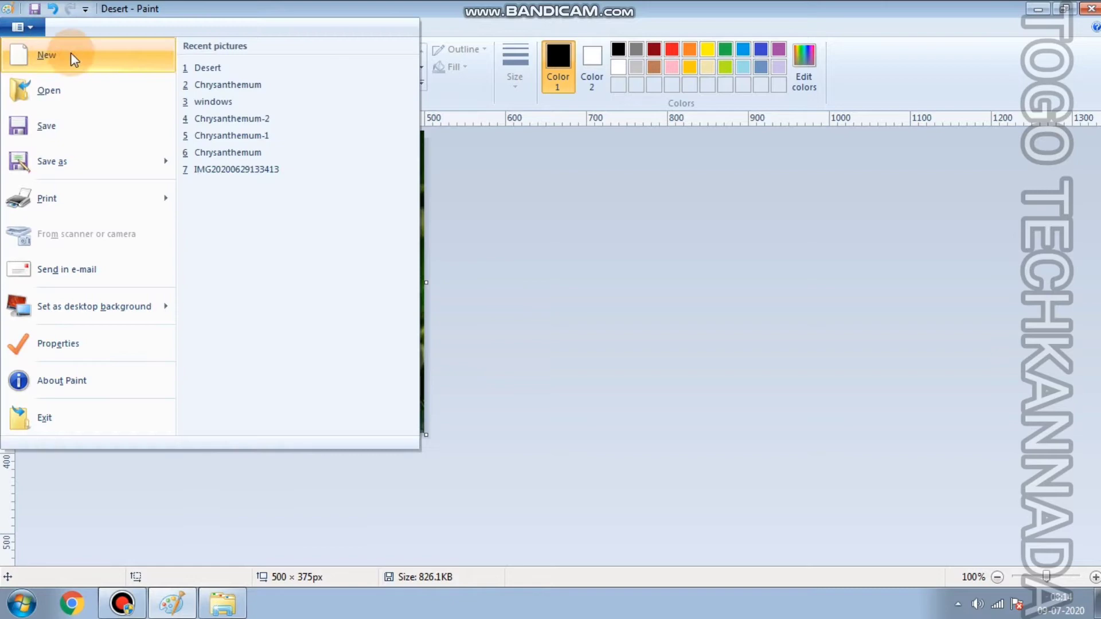
pyautogui.click(72, 127)
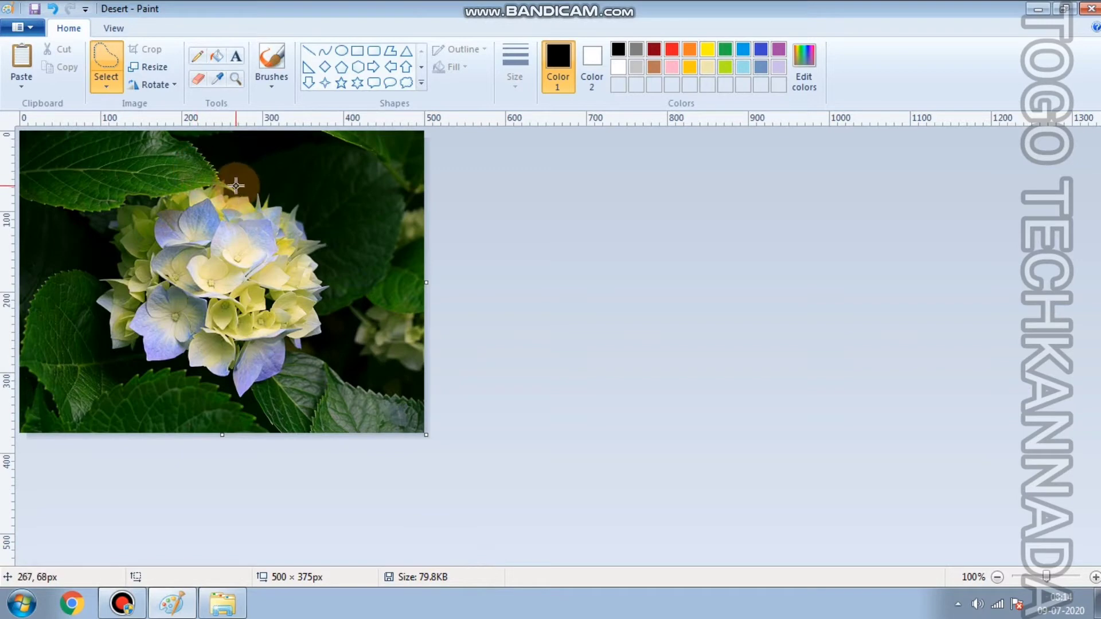
# Undo the resize and the Hydrangeas paste, and save the desert picture.
pyautogui.hotkey('ctrl', 'z')
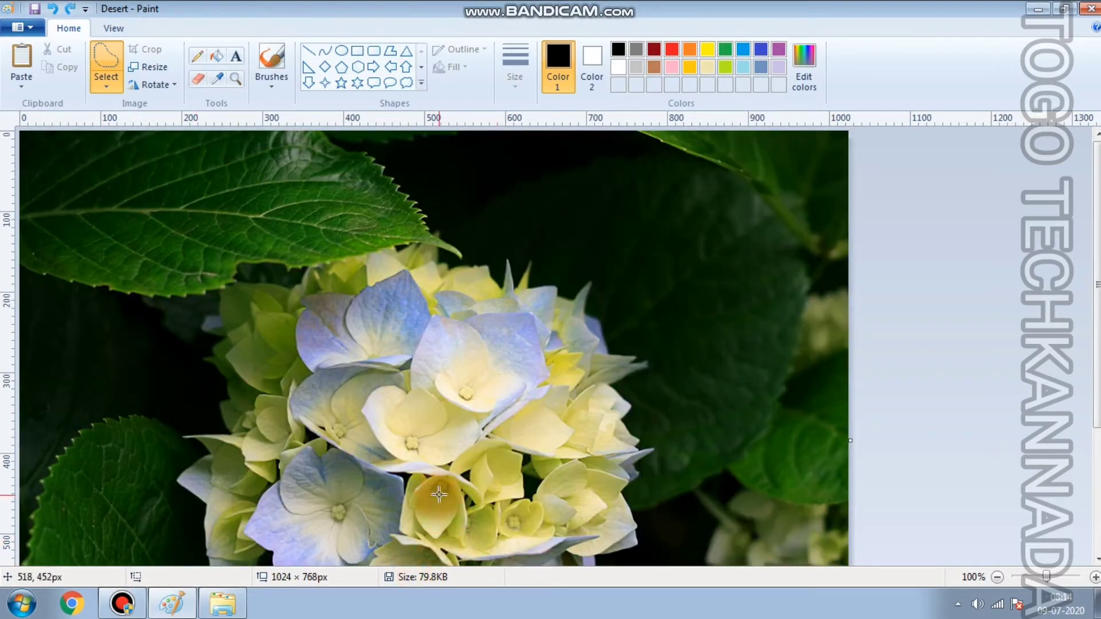
pyautogui.hotkey('ctrl', 'z')
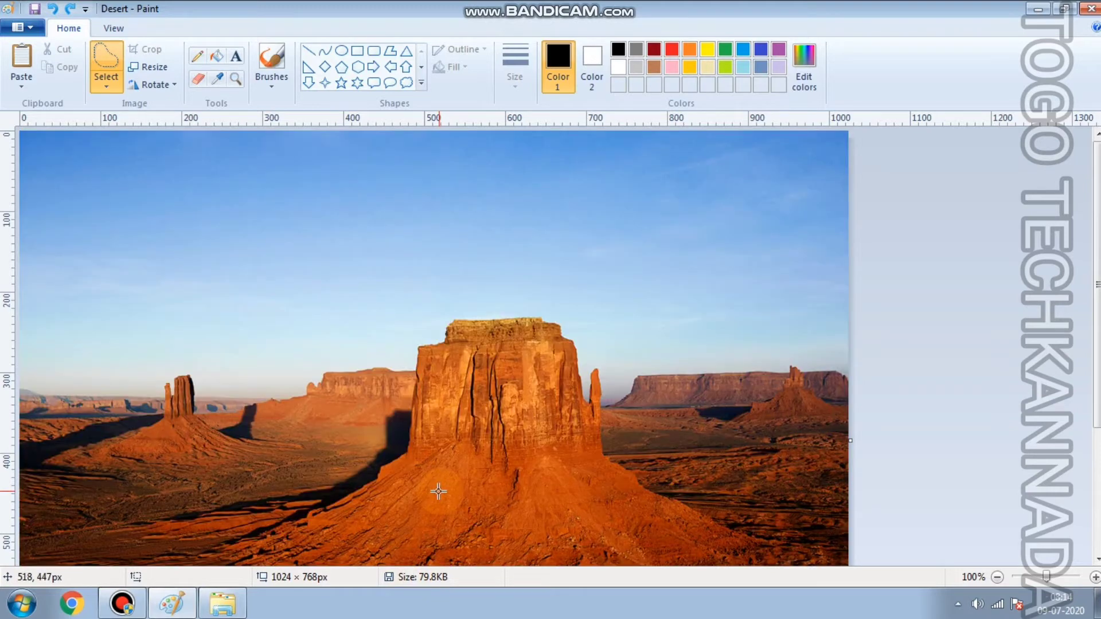
pyautogui.click(4, 29)
pyautogui.click(47, 126)
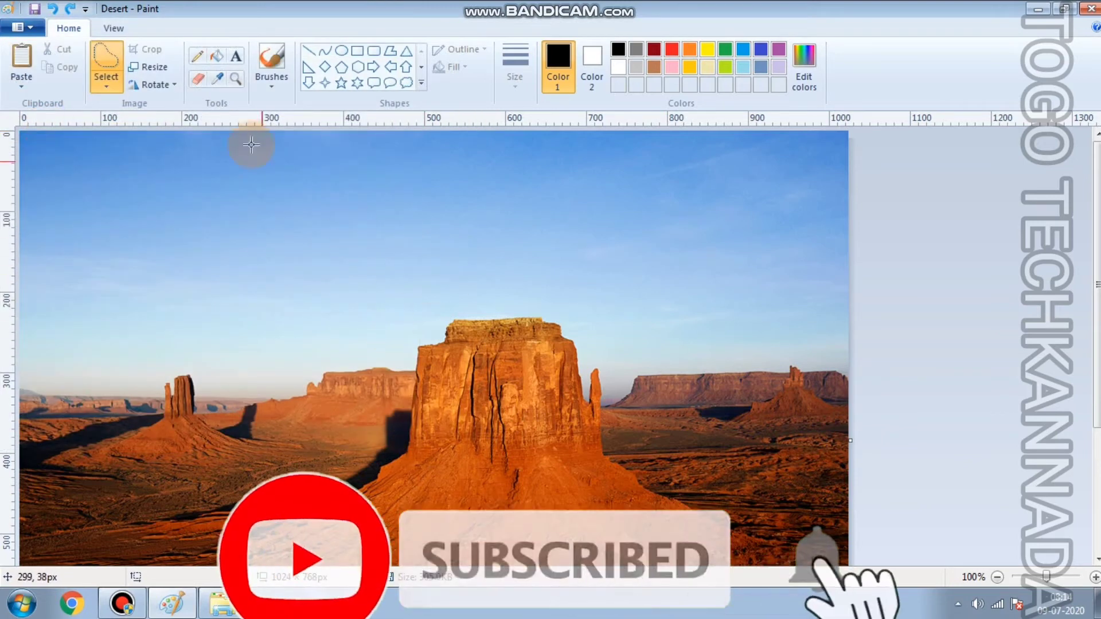
# Rotate the desert picture right 90° and rotate it back left 90°.
pyautogui.click(163, 83)
pyautogui.click(172, 104)
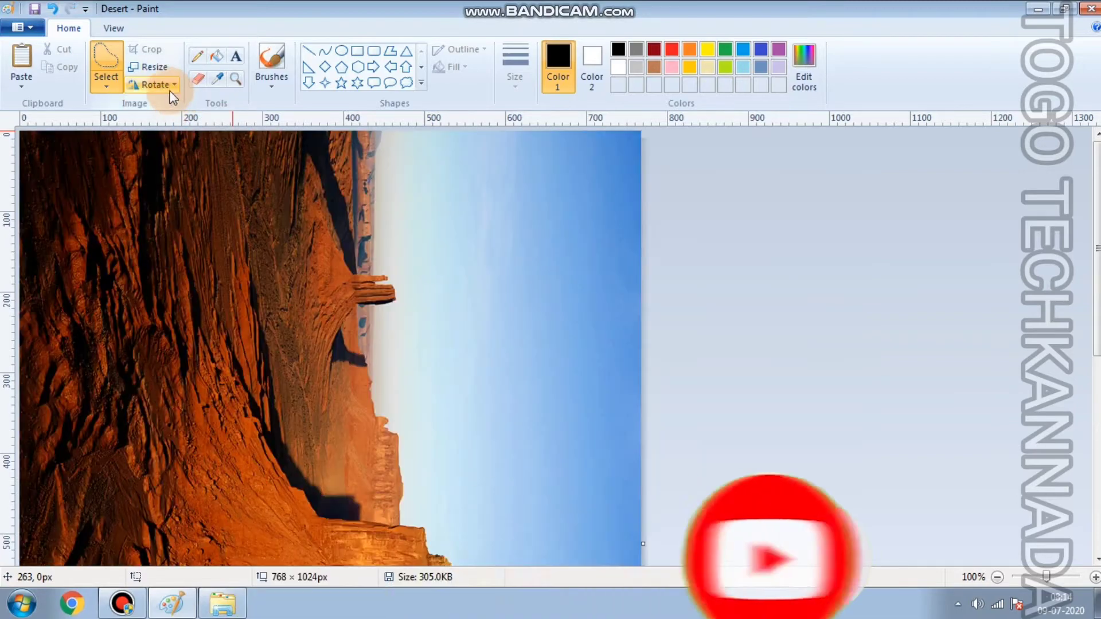
pyautogui.click(166, 86)
pyautogui.click(169, 121)
# Rotate the desert picture by 180°, and flip it vertically and horizontally.
pyautogui.click(162, 84)
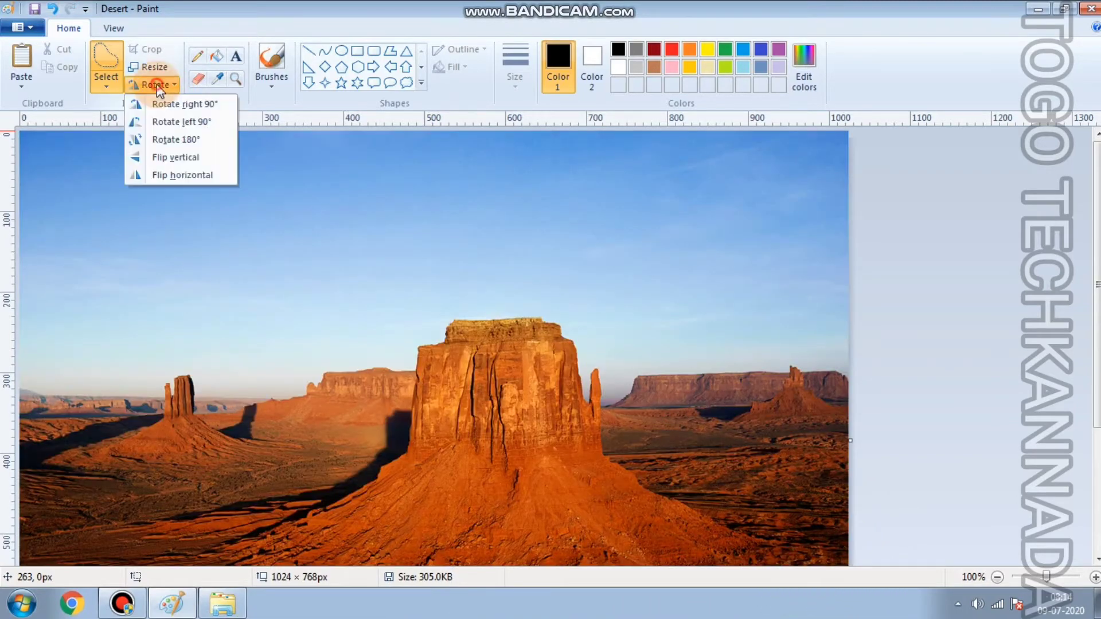
pyautogui.click(178, 138)
pyautogui.click(158, 85)
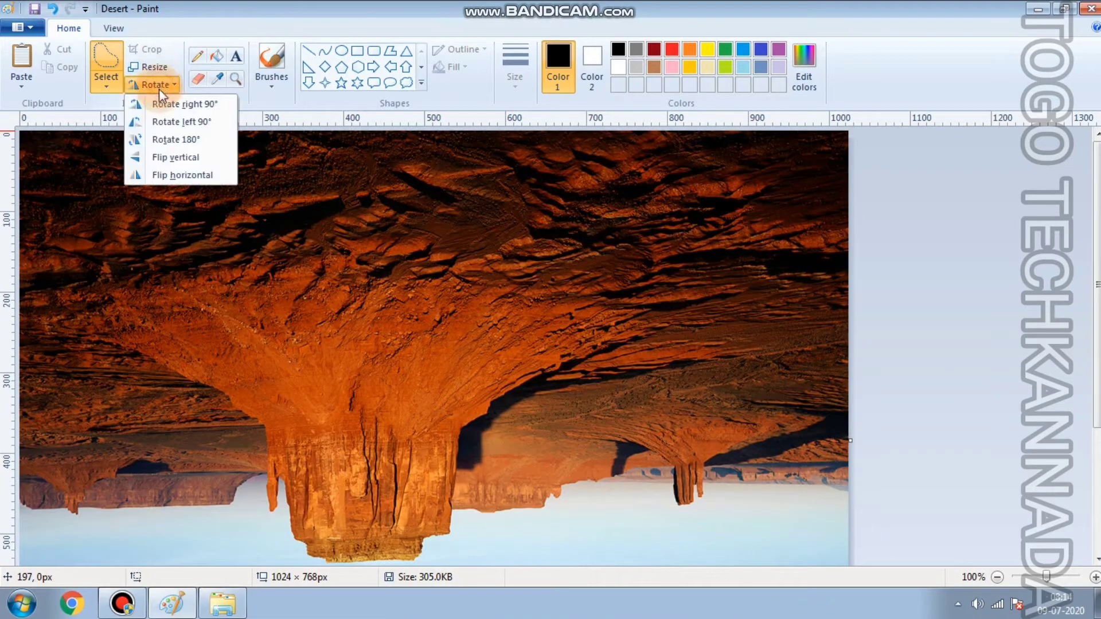
pyautogui.click(180, 159)
pyautogui.click(161, 85)
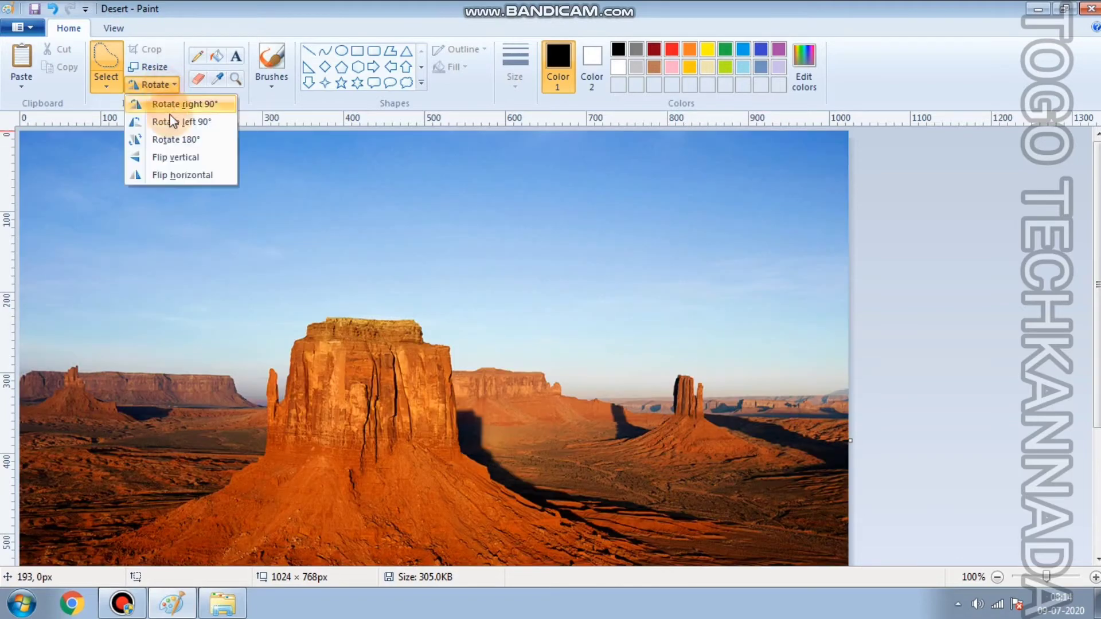
pyautogui.click(182, 171)
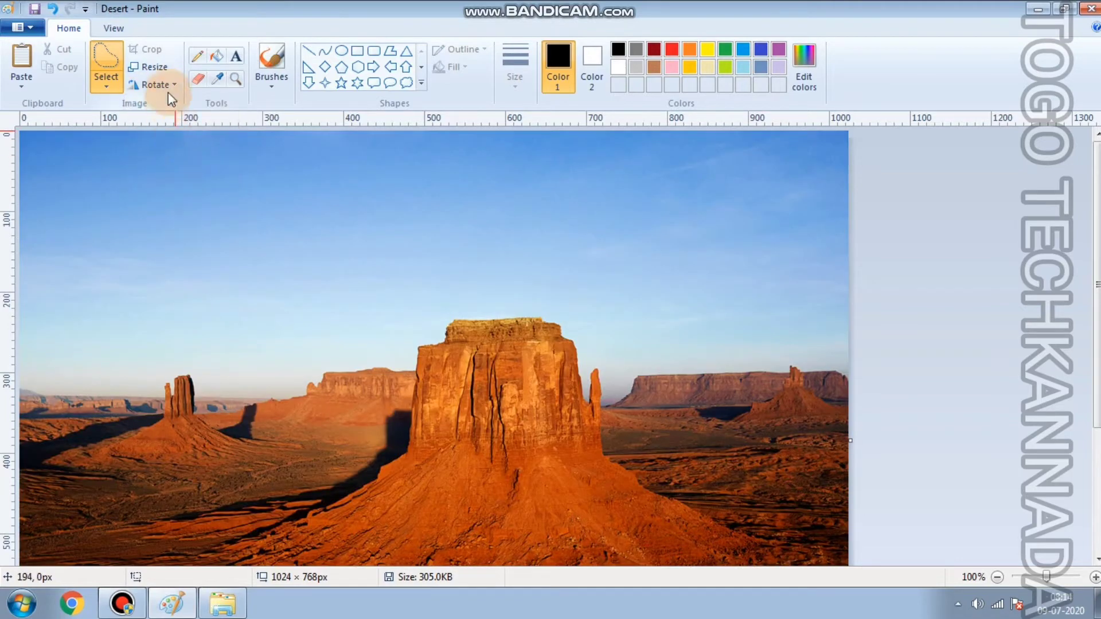
# Handwrite a first name in red with the Pencil in the sky at the picture's upper left.
pyautogui.click(323, 74)
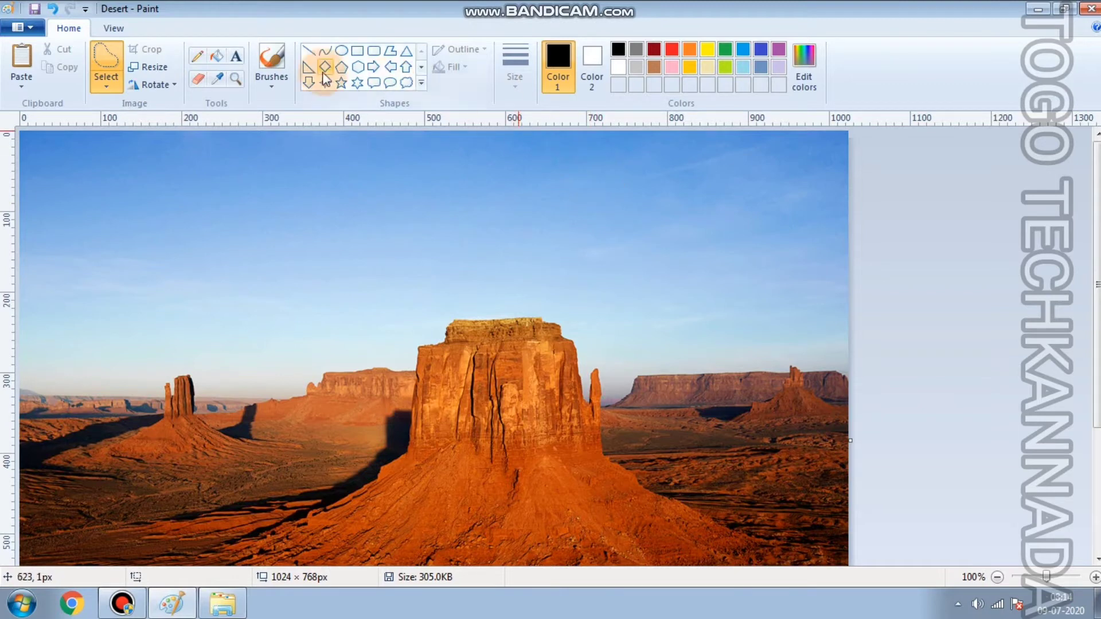
pyautogui.click(197, 56)
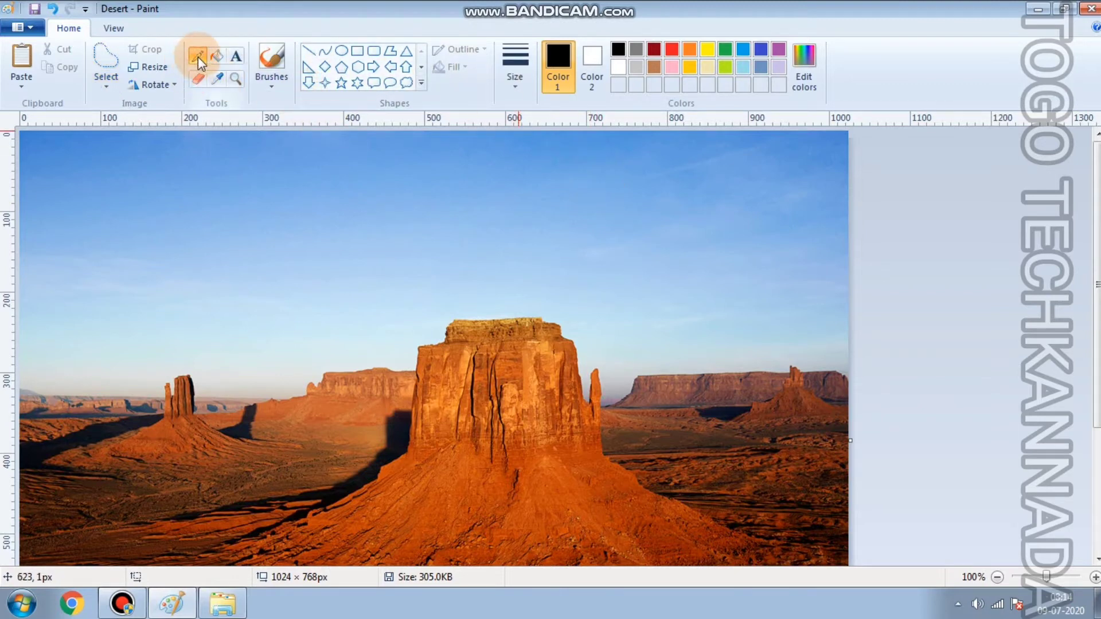
pyautogui.click(672, 49)
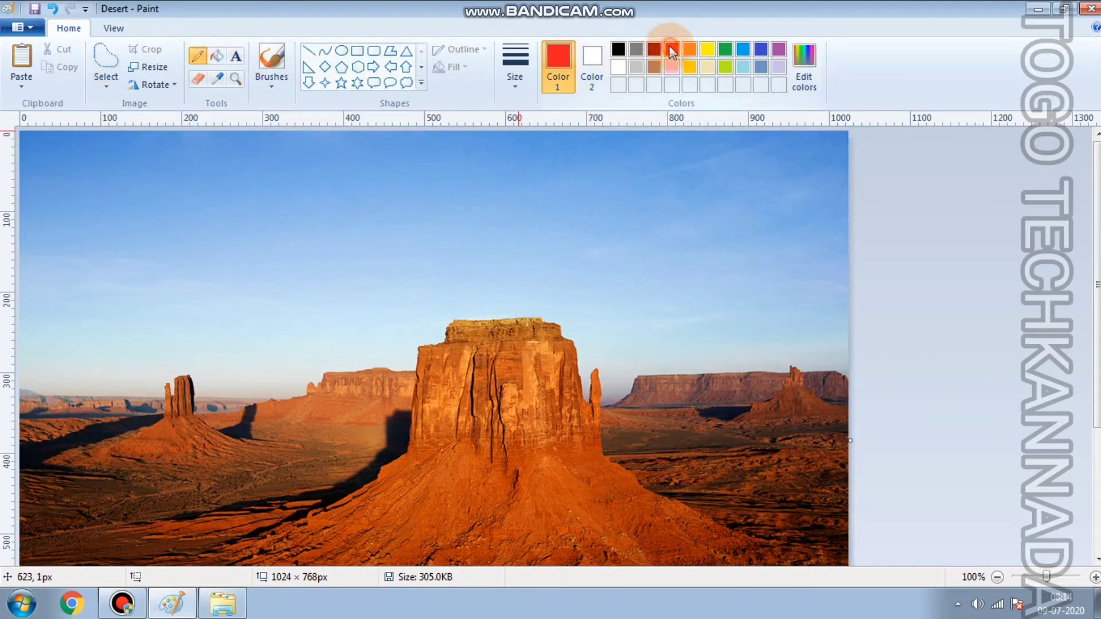
pyautogui.moveTo(105, 243); pyautogui.dragTo(121, 183)
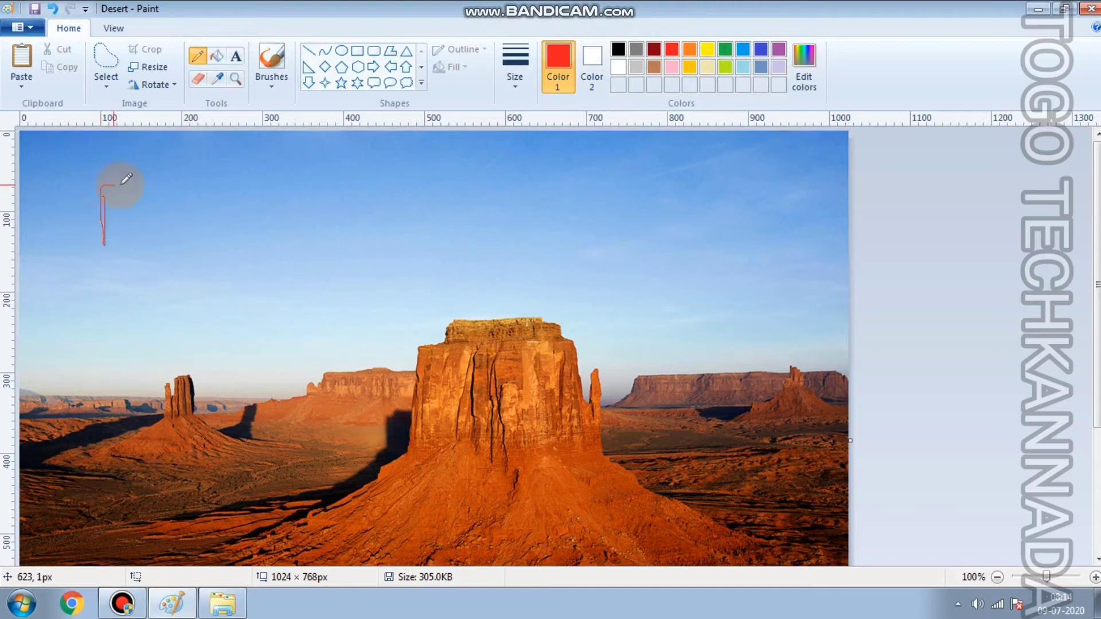
pyautogui.moveTo(112, 229)
pyautogui.mouseDown()
pyautogui.moveTo(140, 241)
pyautogui.moveTo(136, 257)
pyautogui.mouseUp()
pyautogui.moveTo(196, 236)
pyautogui.mouseDown()
pyautogui.moveTo(177, 253)
pyautogui.moveTo(206, 248)
pyautogui.moveTo(207, 225)
pyautogui.moveTo(246, 216)
pyautogui.moveTo(272, 226)
pyautogui.mouseUp()
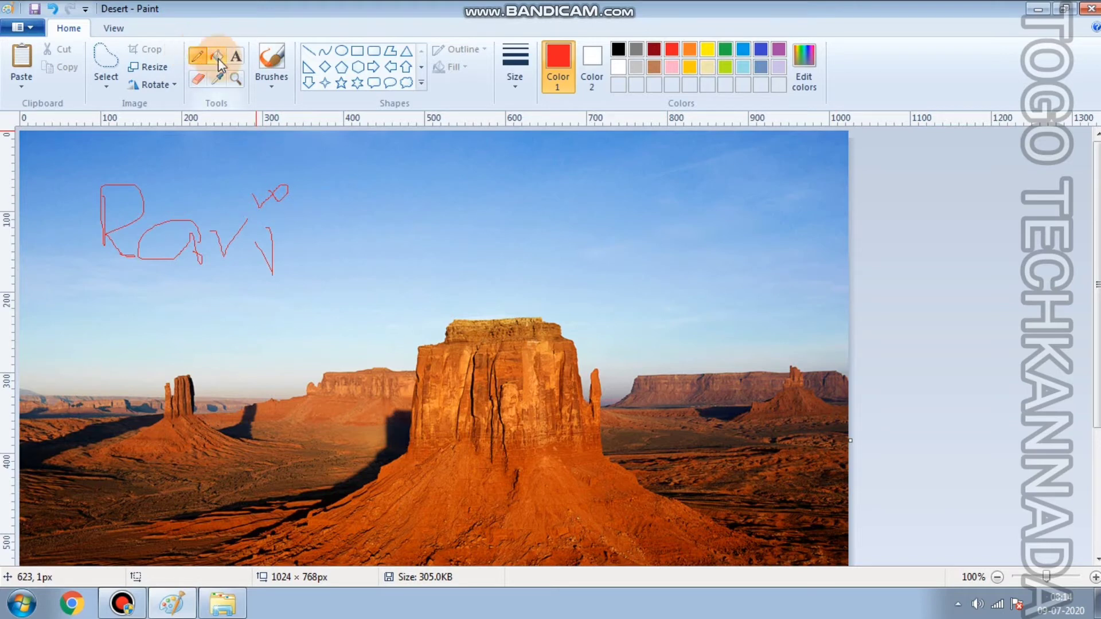
# Draw a red rectangle of about 317 × 145 px above the central butte and apply a red fill inside it.
pyautogui.click(357, 50)
pyautogui.moveTo(328, 200); pyautogui.dragTo(584, 312)
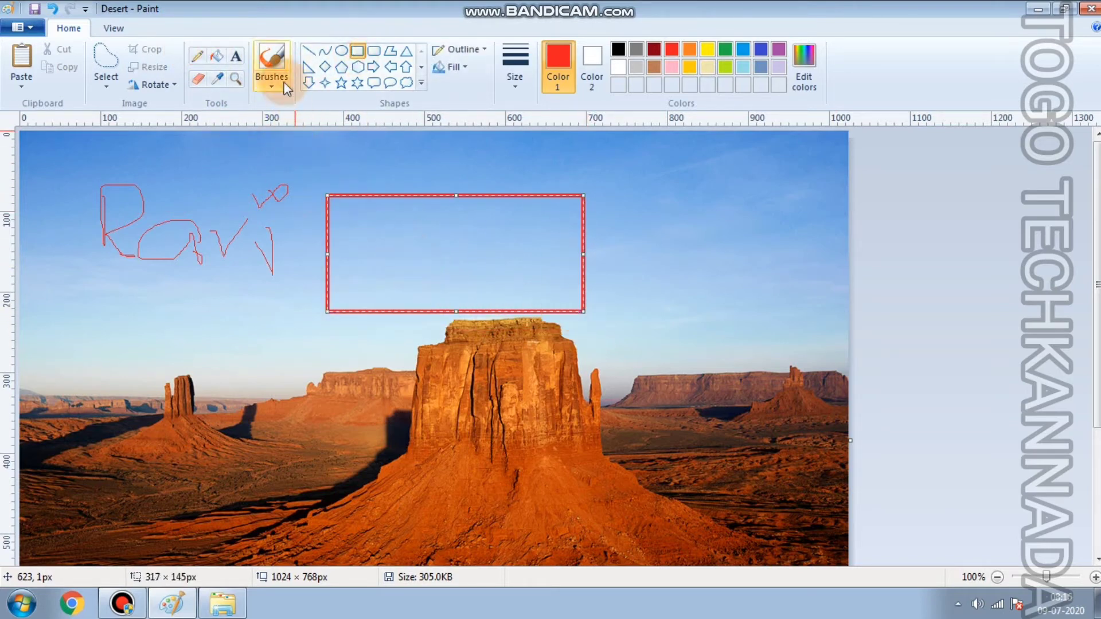
pyautogui.click(216, 55)
pyautogui.click(363, 241)
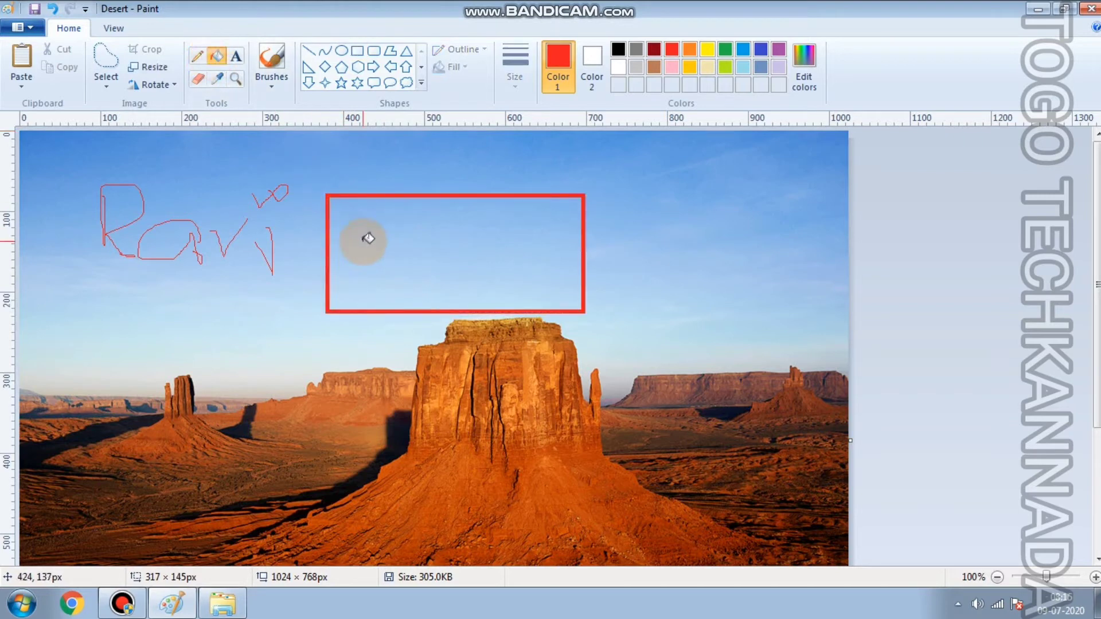
# Apply a gray fill at several spots of the sky inside the red rectangle.
pyautogui.click(637, 49)
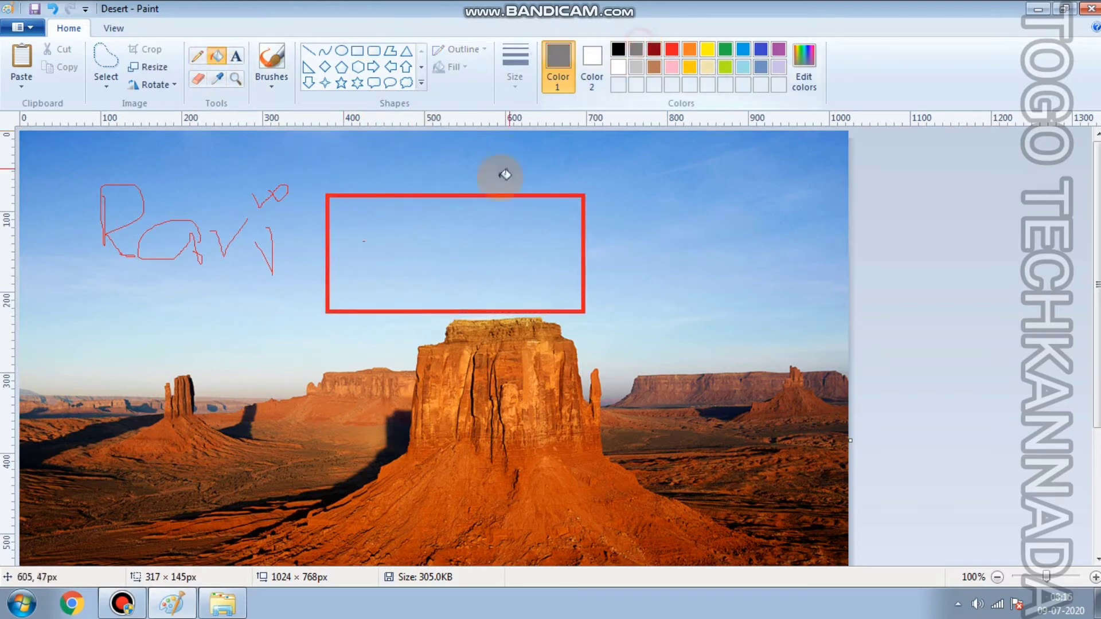
pyautogui.click(417, 238)
pyautogui.click(456, 231)
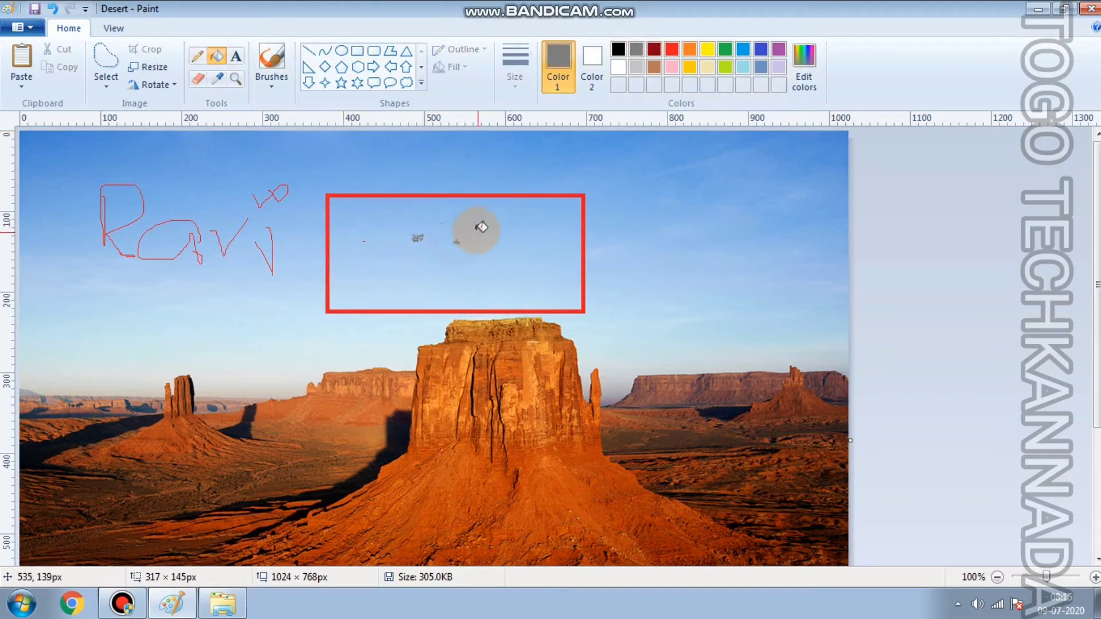
pyautogui.click(410, 230)
pyautogui.click(399, 221)
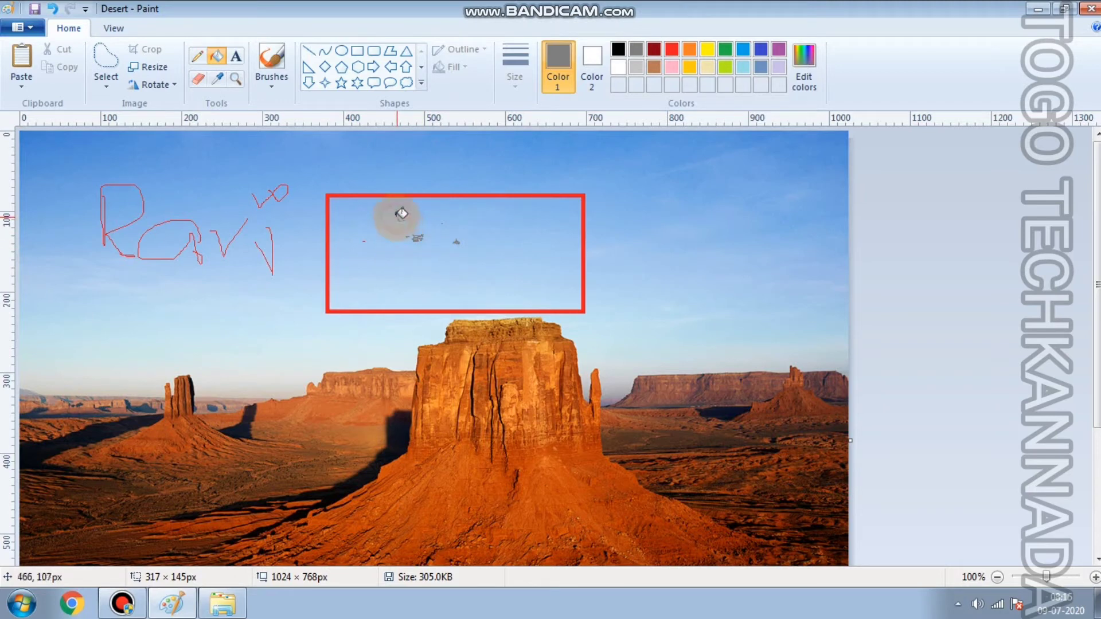
pyautogui.click(470, 254)
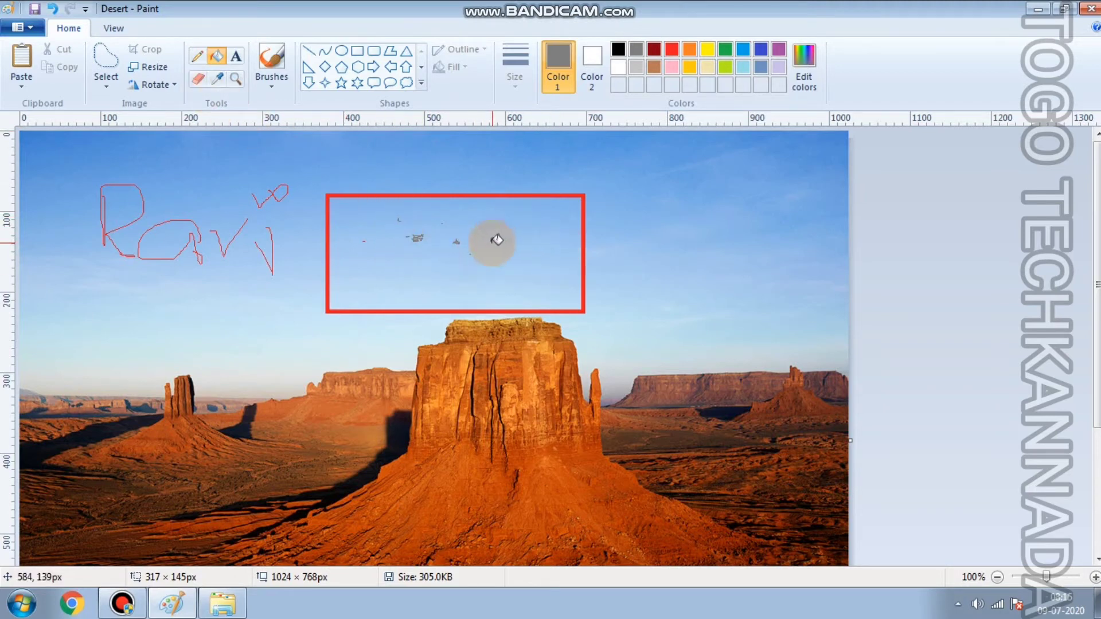
pyautogui.click(489, 225)
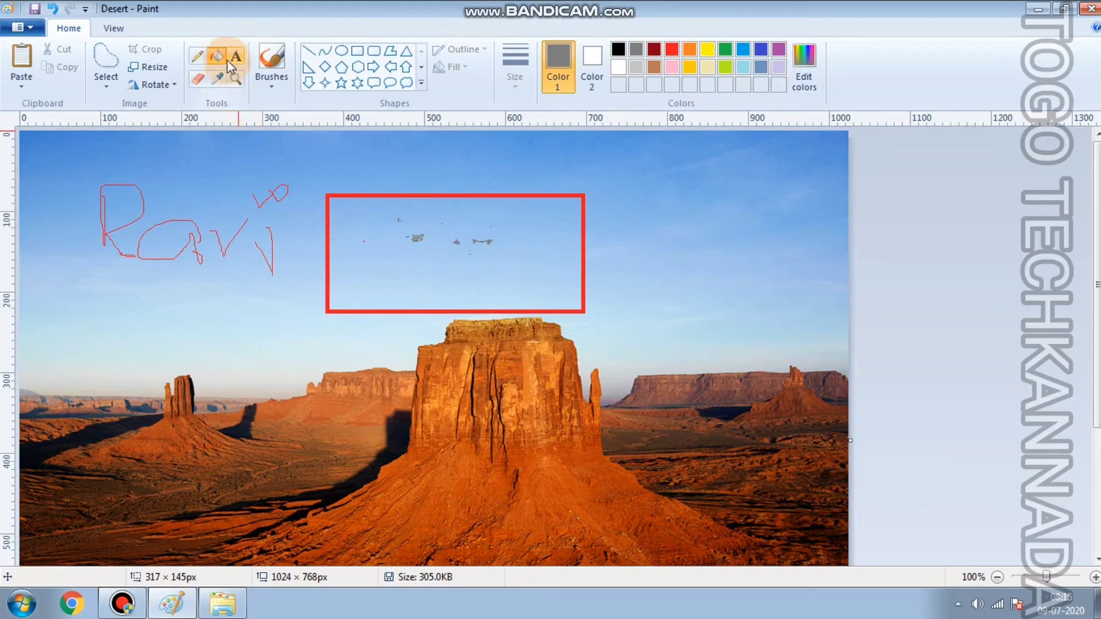
# Start a text box in the red rectangle's upper left corner, using Arial Black without italic or underline.
pyautogui.click(339, 206)
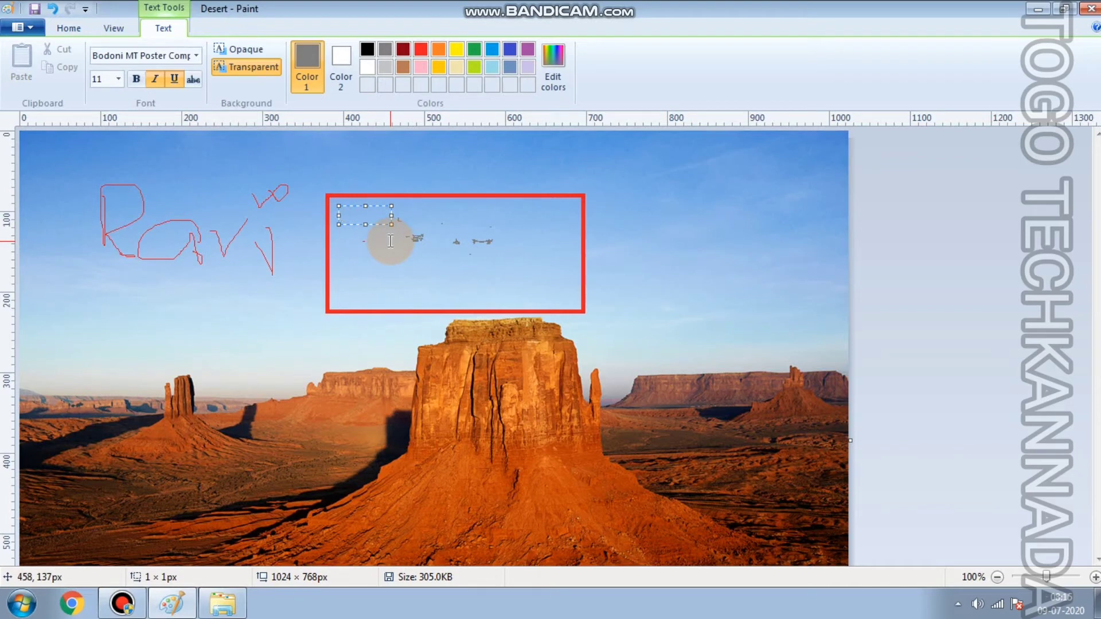
pyautogui.click(197, 58)
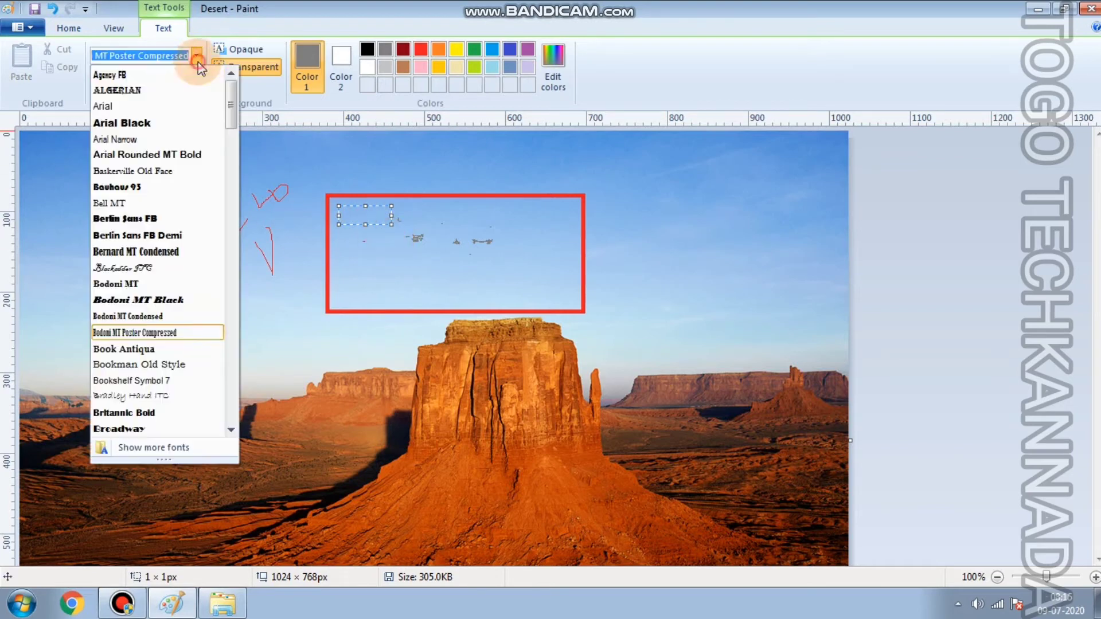
pyautogui.click(152, 123)
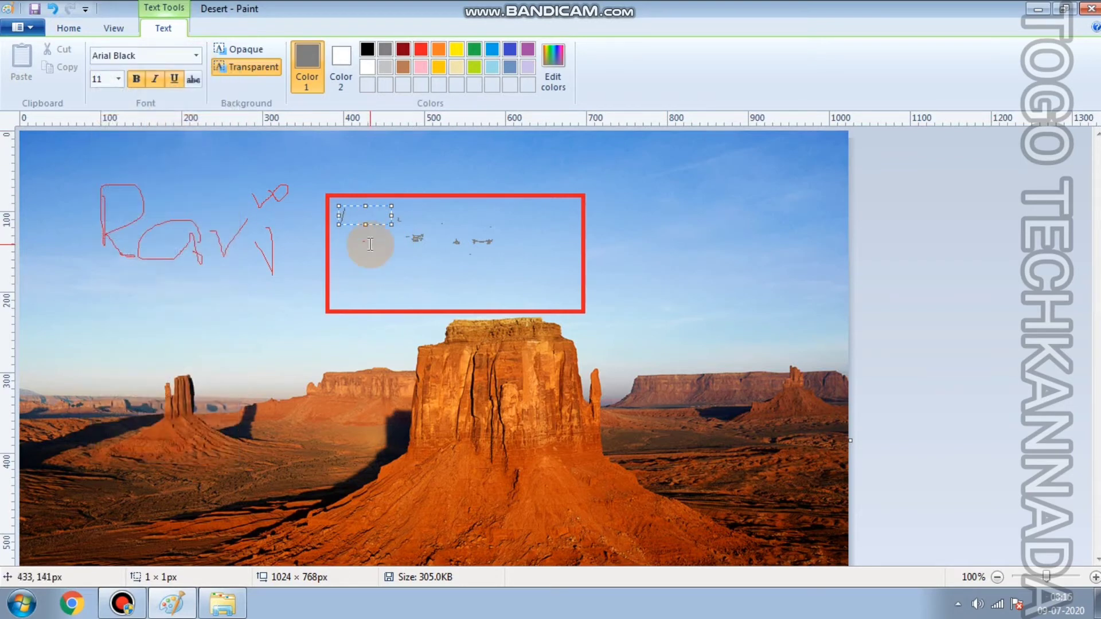
pyautogui.write('a')
pyautogui.click(155, 80)
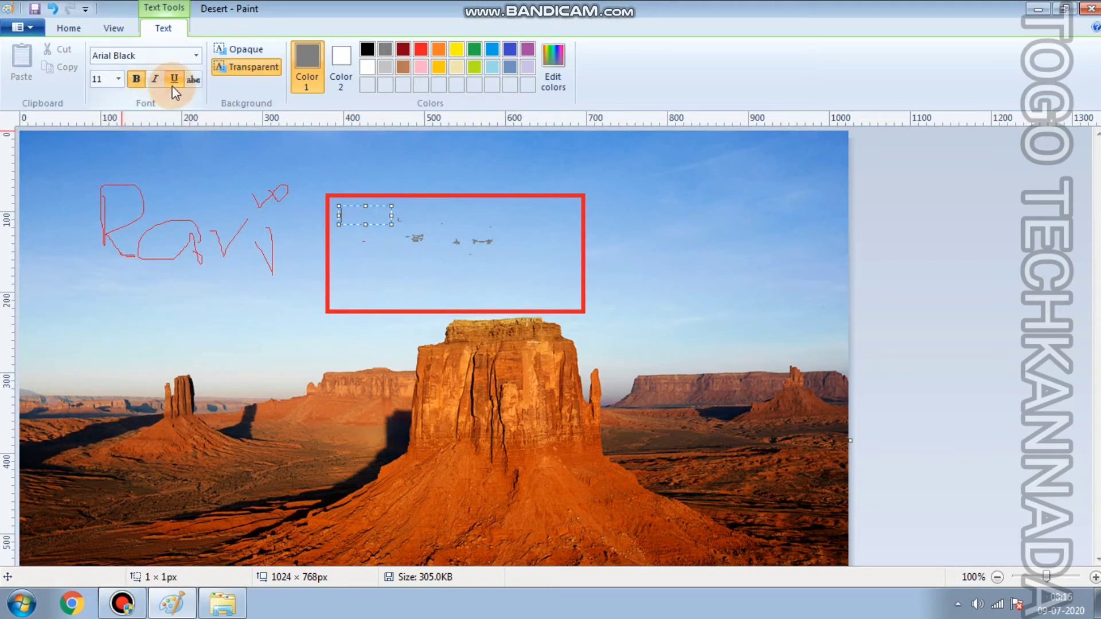
pyautogui.click(173, 80)
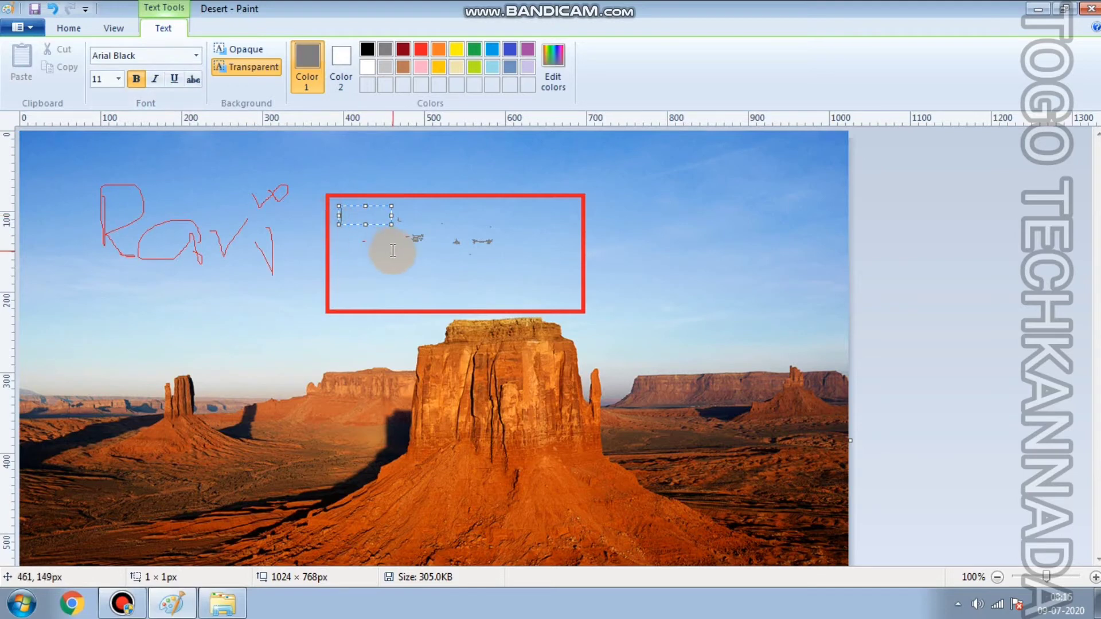
# Enter the text "To go tech kannada" in the text box, choosing black and keeping the background transparent.
pyautogui.write('a')
pyautogui.click(367, 49)
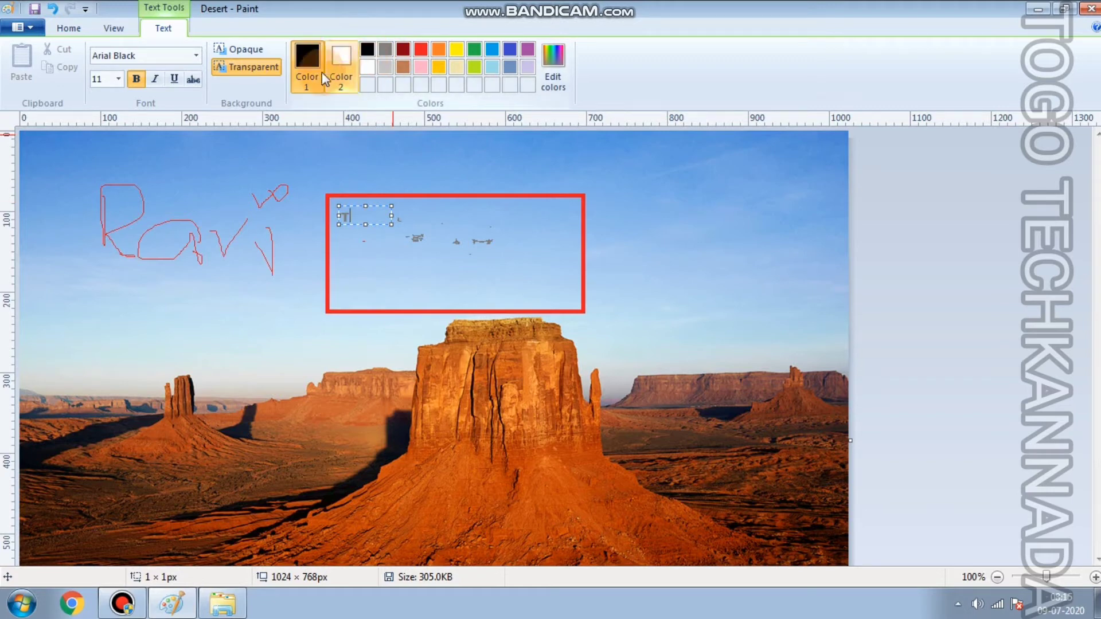
pyautogui.click(263, 70)
pyautogui.click(376, 219)
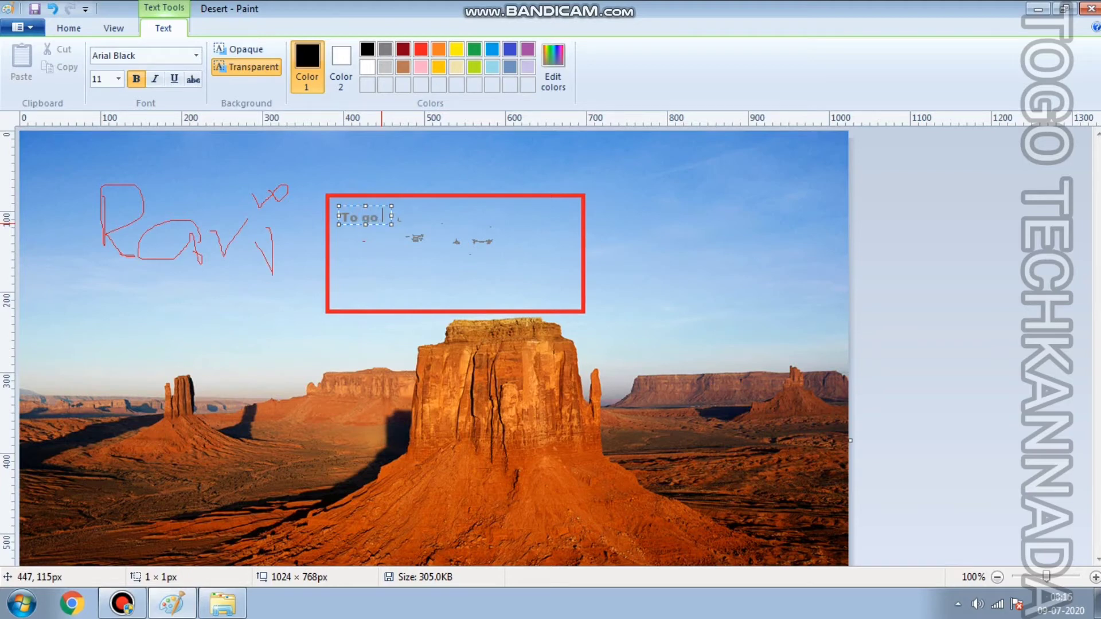
pyautogui.write('tech kannada')
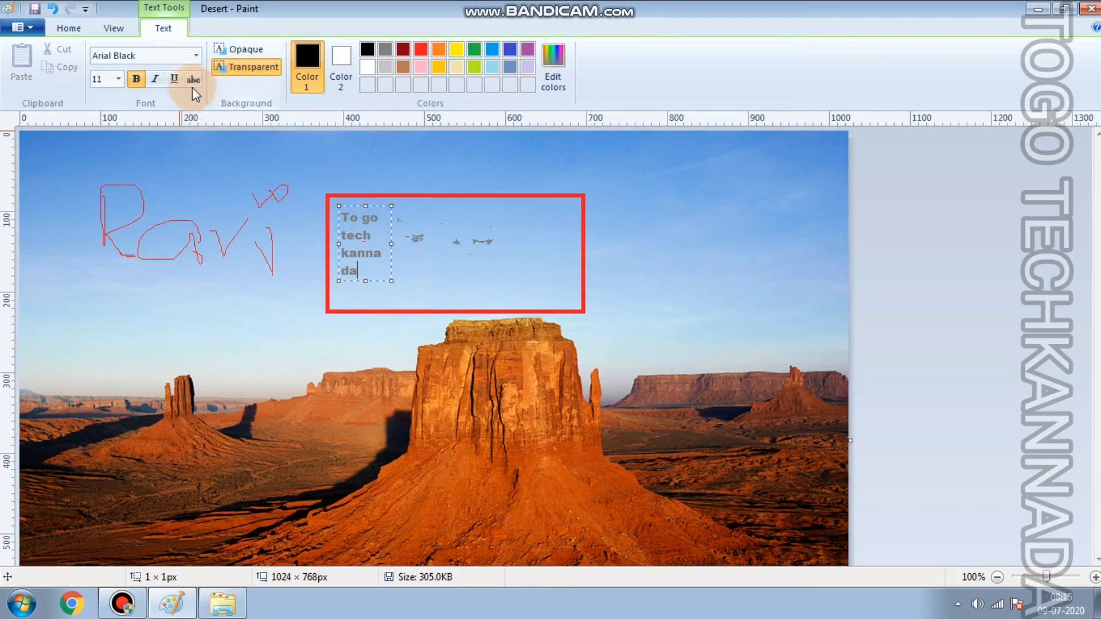
# Try to strike through the last letters "da" of the text, and finish the text box.
pyautogui.moveTo(369, 273); pyautogui.dragTo(338, 269)
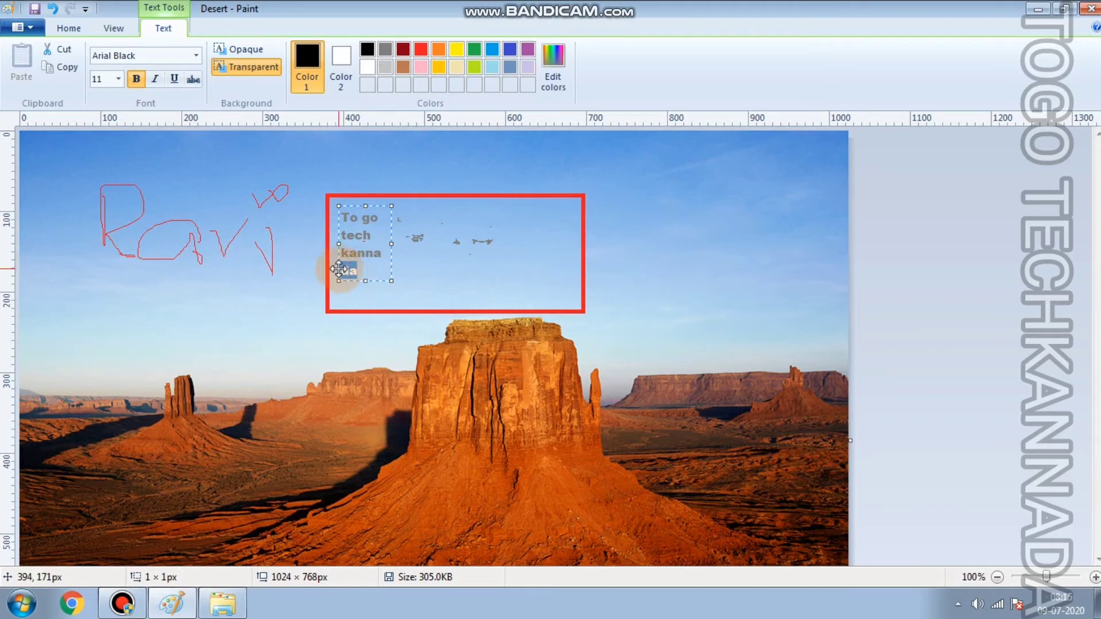
pyautogui.click(193, 80)
pyautogui.click(406, 282)
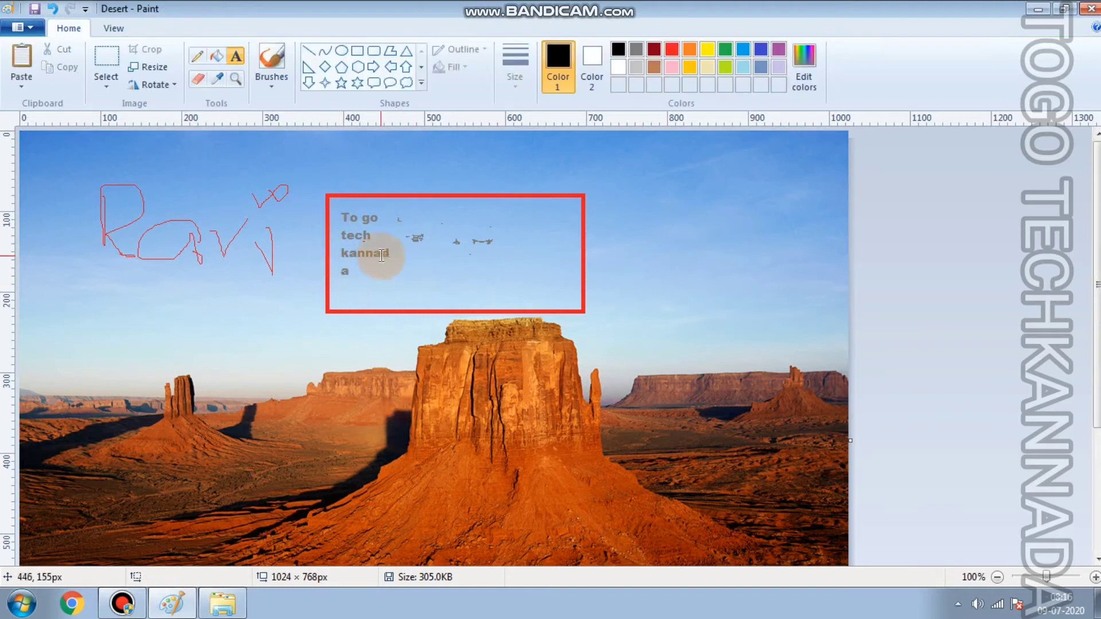
# Add a second text box in the rectangle's lower part with an opaque background and enter "rav".
pyautogui.click(416, 277)
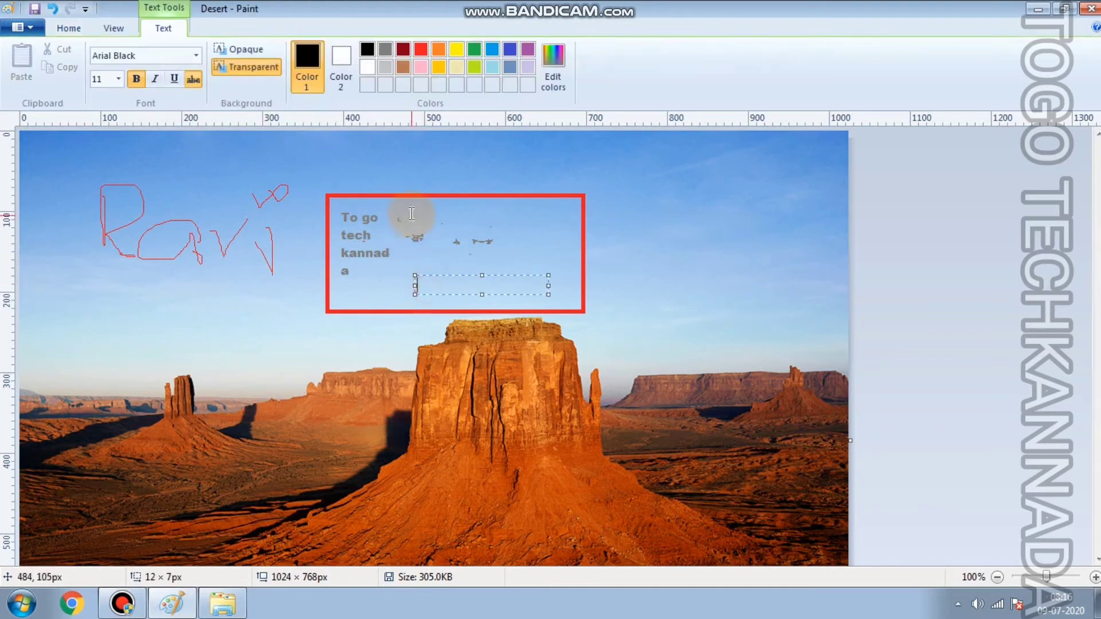
pyautogui.click(237, 49)
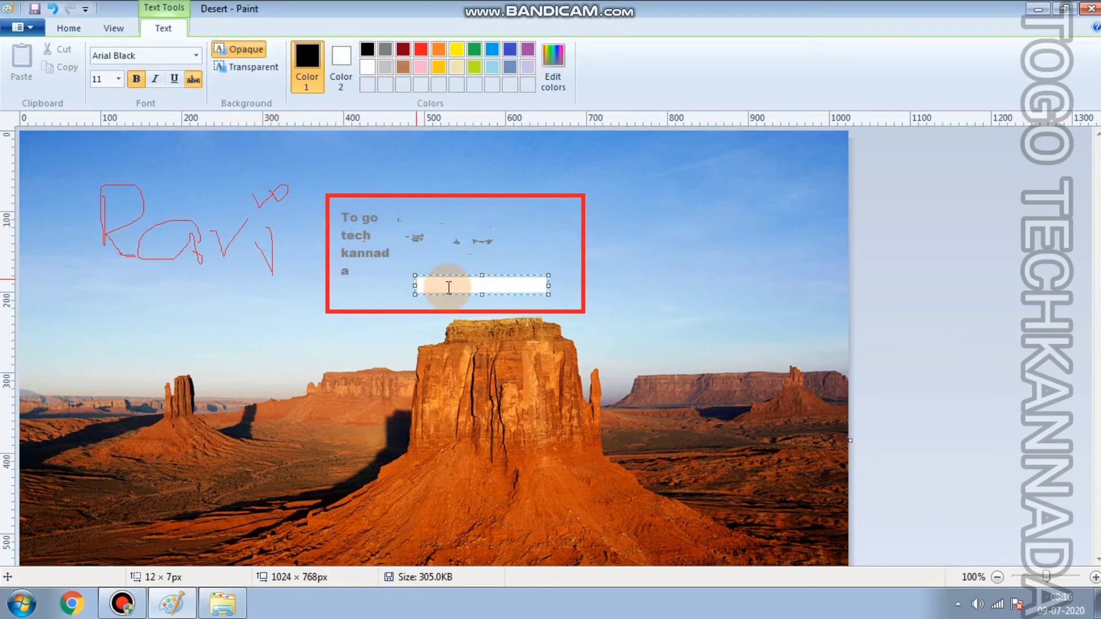
pyautogui.write('rav')
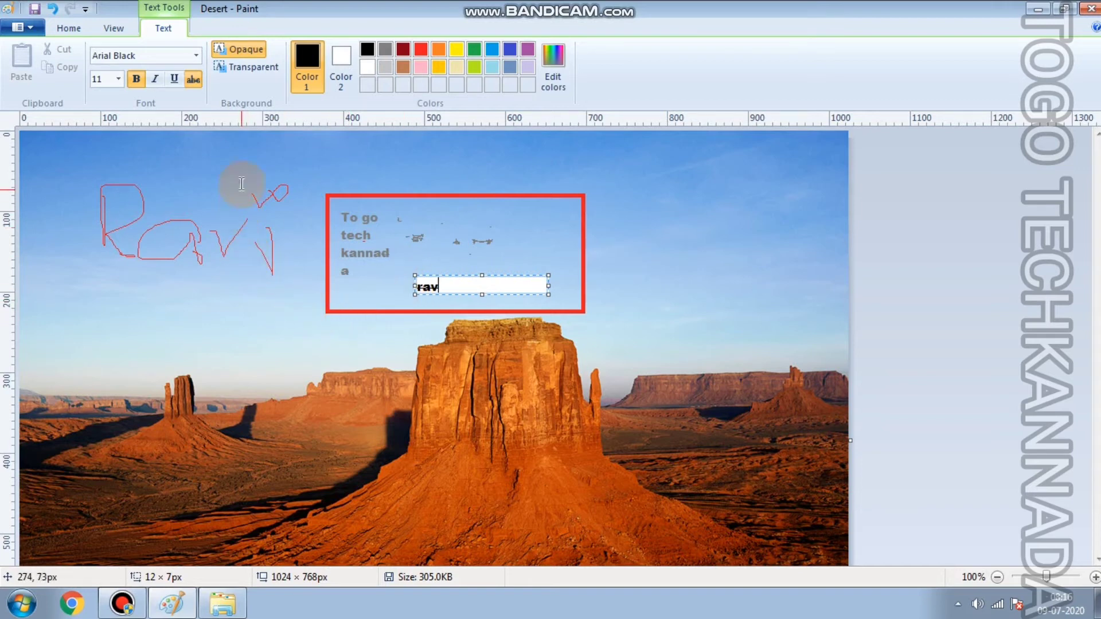
# Make the second text box's background transparent, extend its text with "raCU" and a few yellow letters, and finish it.
pyautogui.click(240, 66)
pyautogui.write('v')
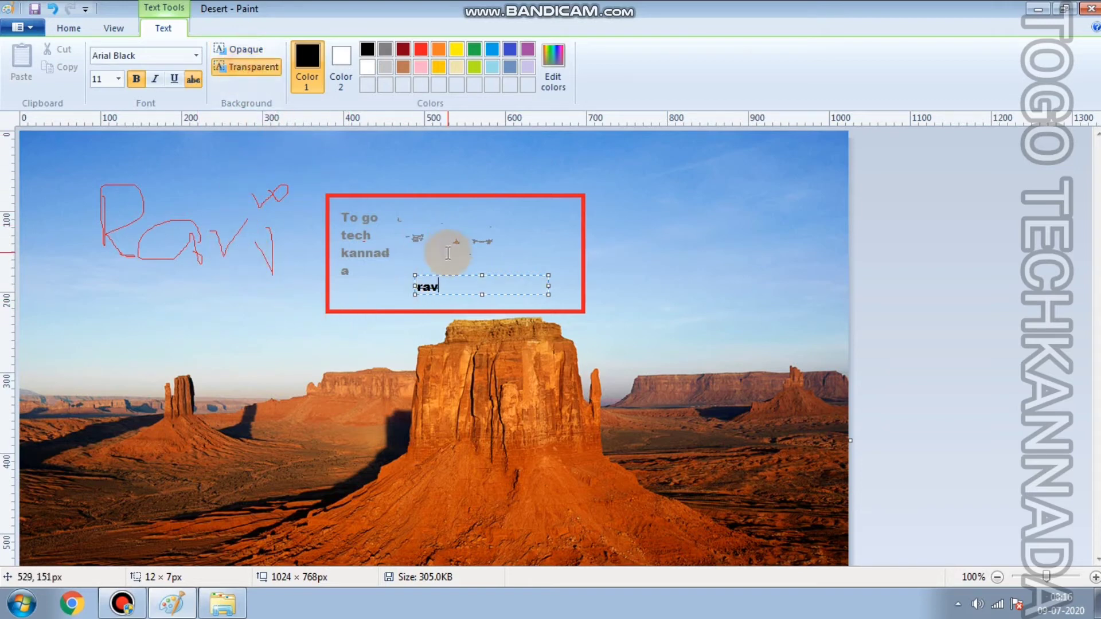
pyautogui.write('raCU')
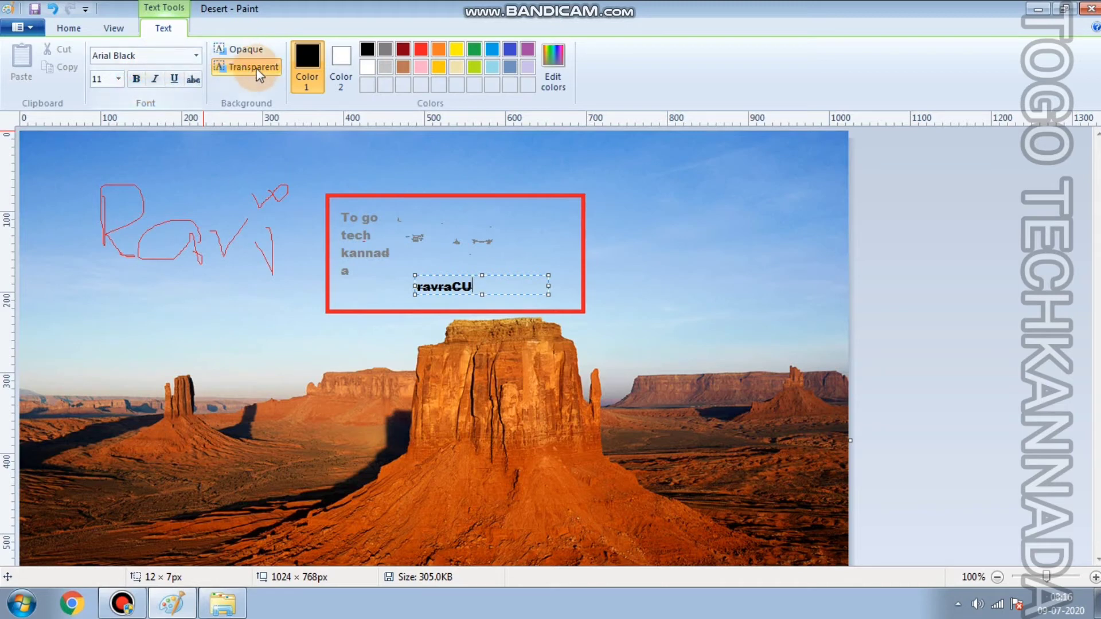
pyautogui.click(520, 279)
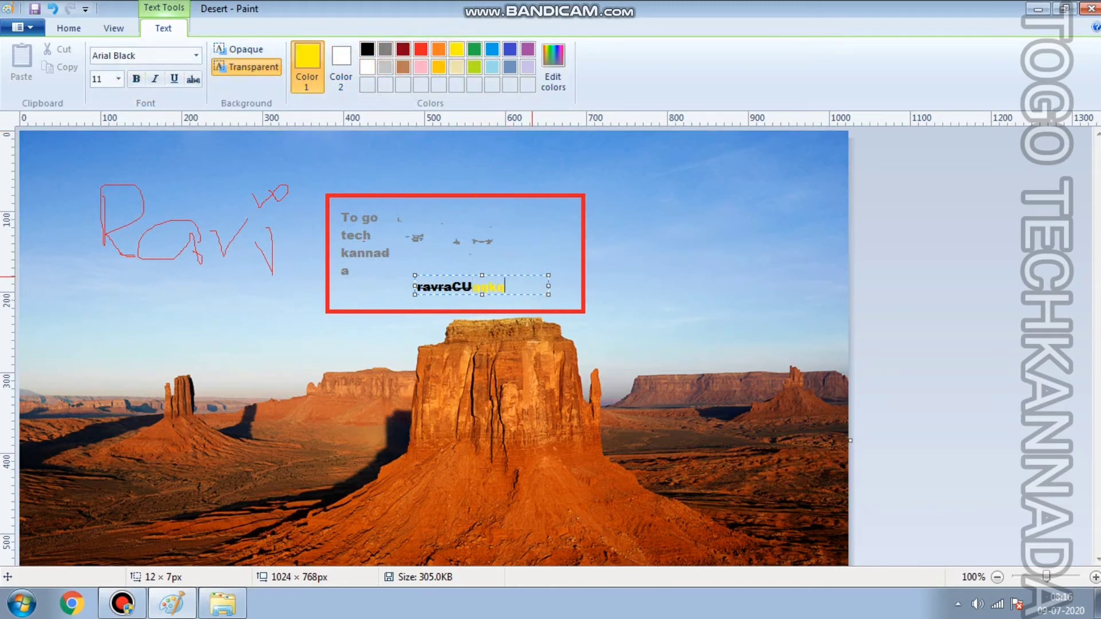
pyautogui.click(114, 28)
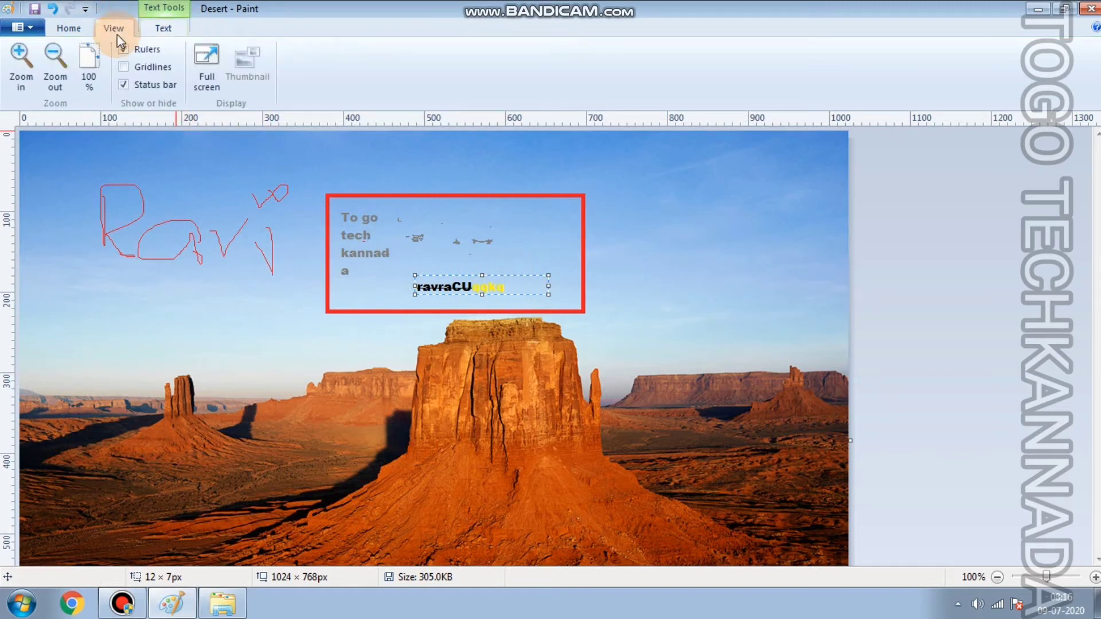
pyautogui.click(69, 28)
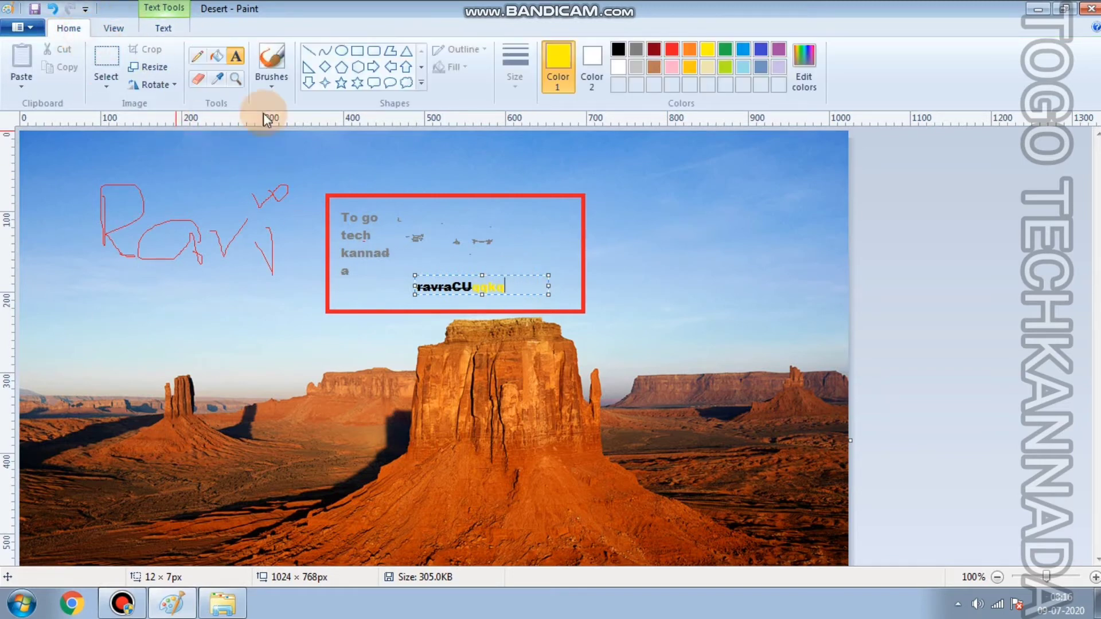
pyautogui.click(234, 57)
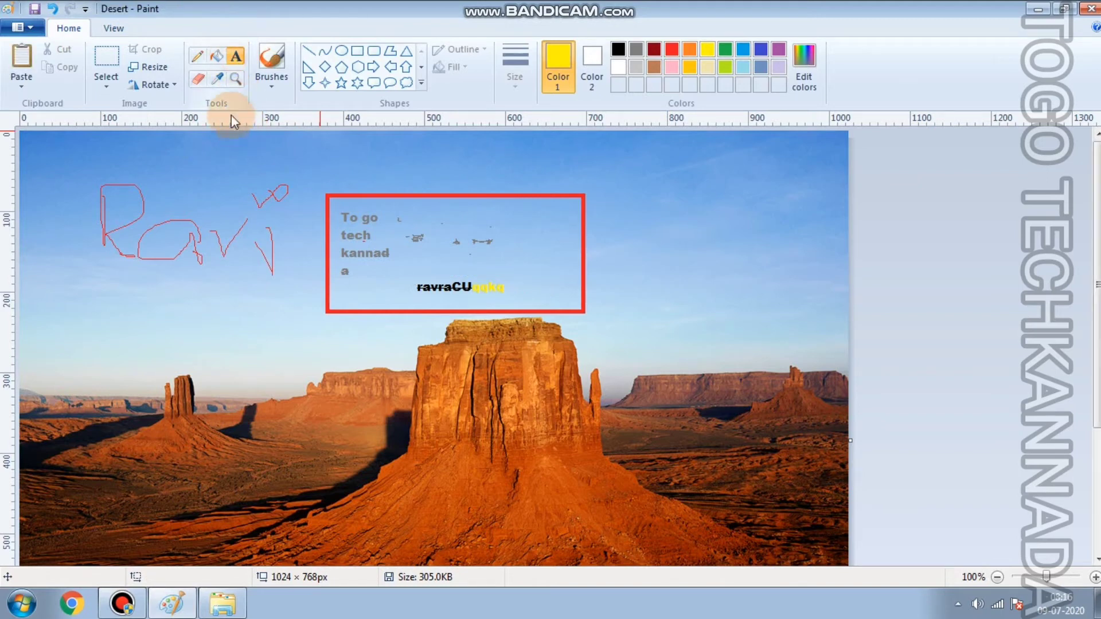
# Erase the text inside the red rectangle with broad Eraser strokes that sweep out across the sky and over the butte's top.
pyautogui.click(201, 80)
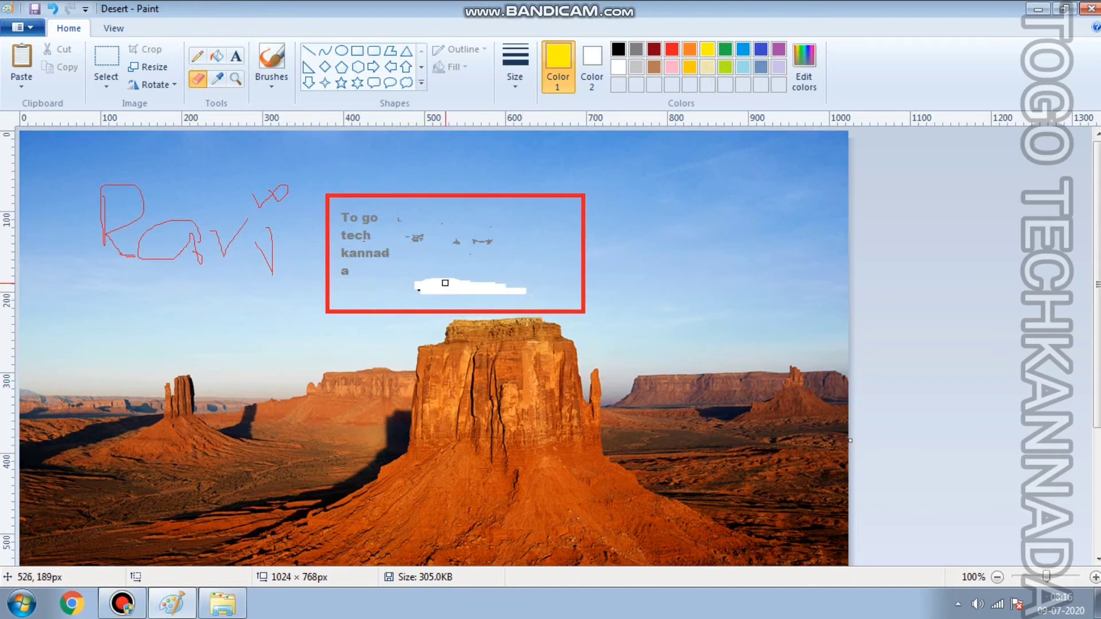
pyautogui.moveTo(445, 282); pyautogui.dragTo(349, 256)
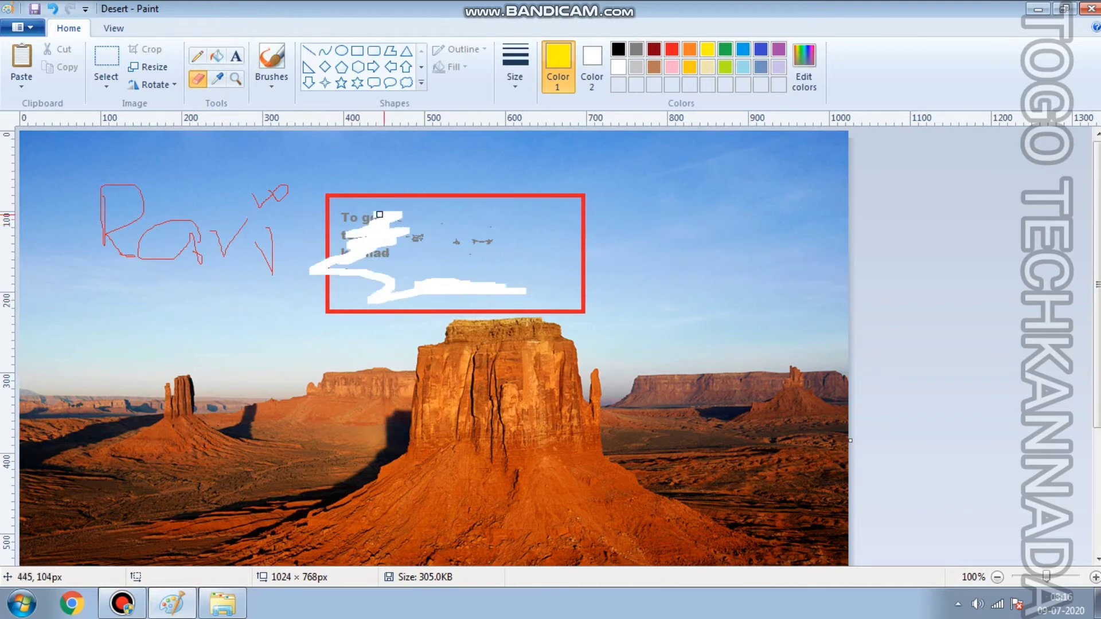
pyautogui.moveTo(380, 214); pyautogui.dragTo(309, 213)
pyautogui.moveTo(437, 246)
pyautogui.mouseDown()
pyautogui.moveTo(830, 183)
pyautogui.moveTo(281, 351)
pyautogui.moveTo(470, 293)
pyautogui.mouseUp()
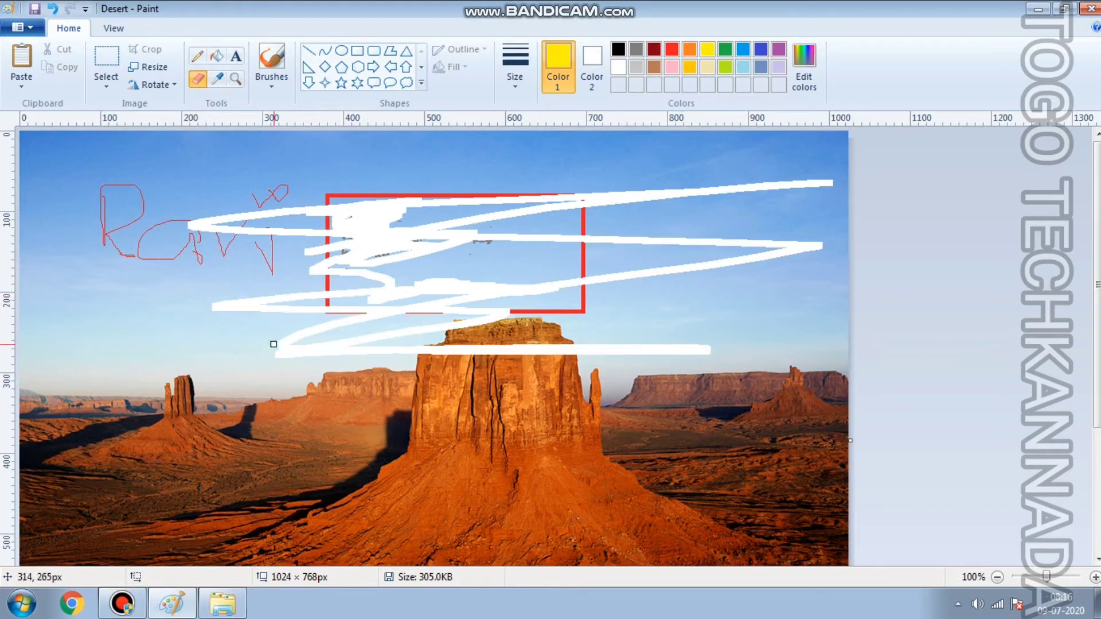
# Sample the white eraser stroke as Color 1 with the Color picker, switch to gray and black, and sample the white again.
pyautogui.click(218, 80)
pyautogui.click(358, 218)
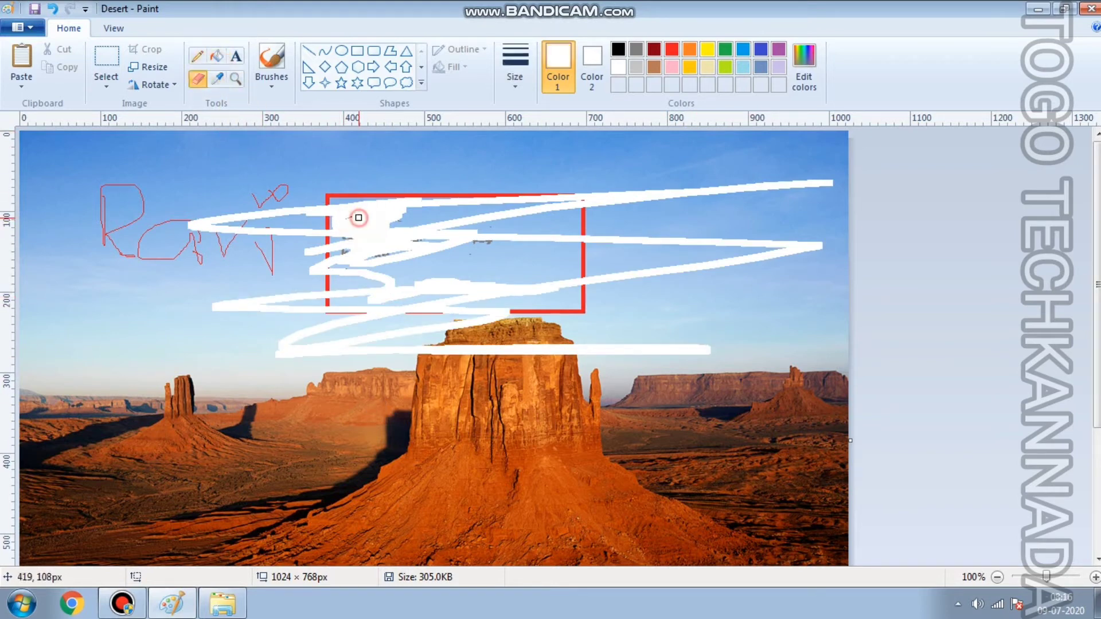
pyautogui.click(642, 49)
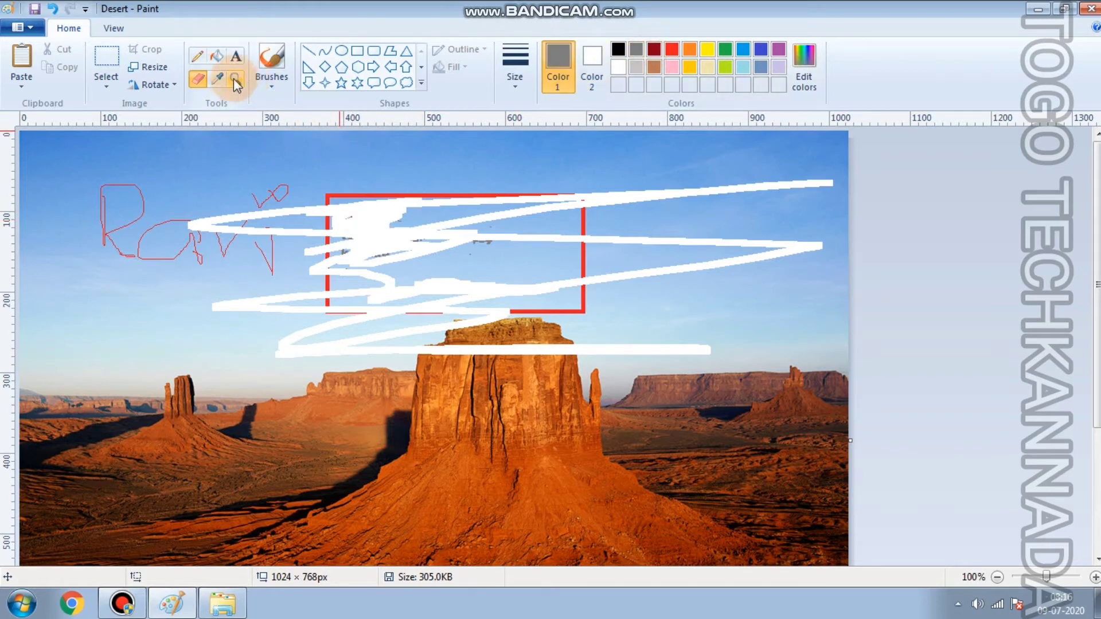
pyautogui.click(217, 80)
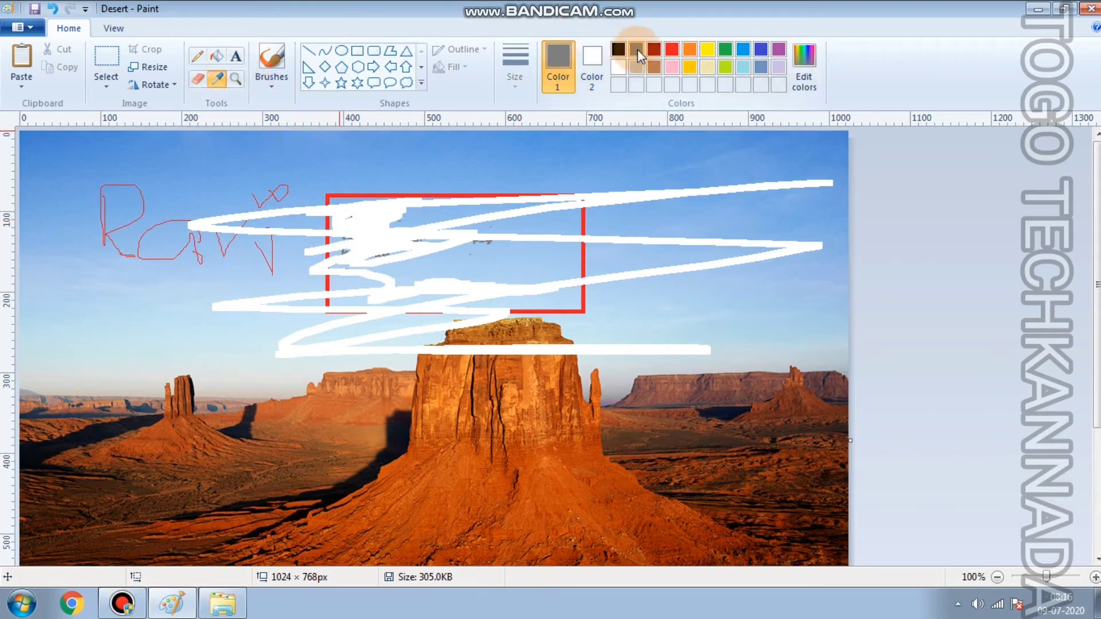
pyautogui.click(618, 51)
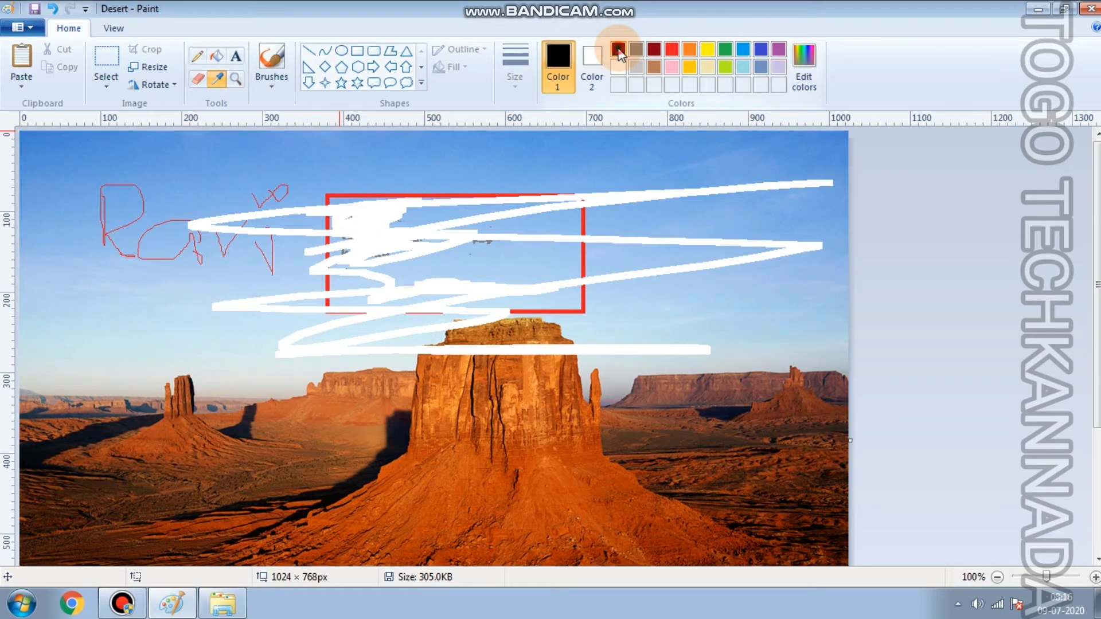
pyautogui.click(357, 215)
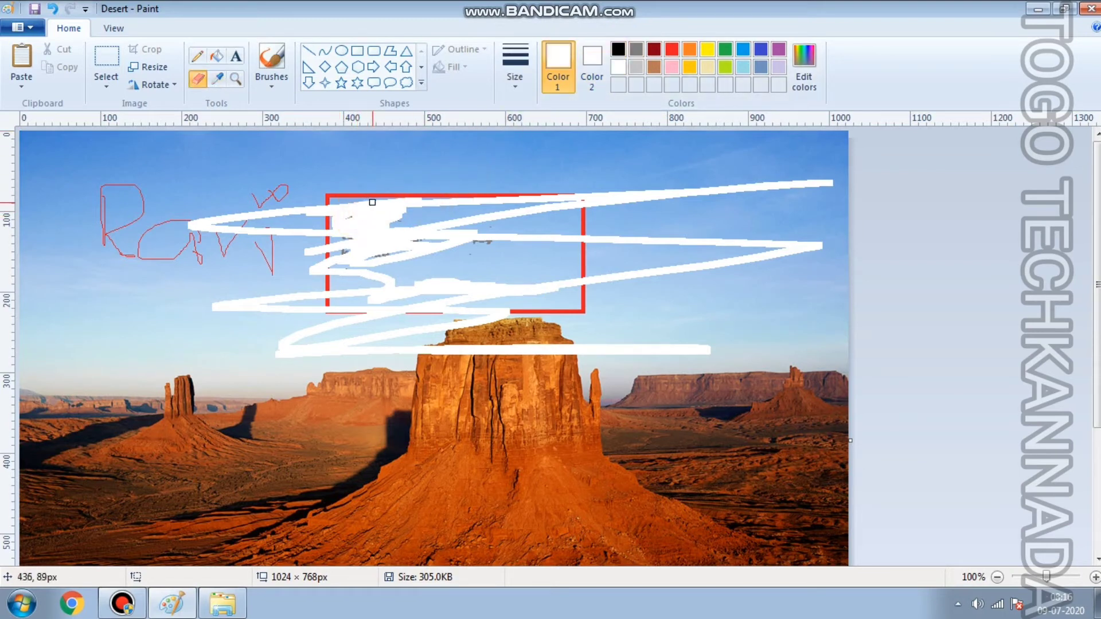
# Fill the white eraser strokes with black.
pyautogui.click(222, 47)
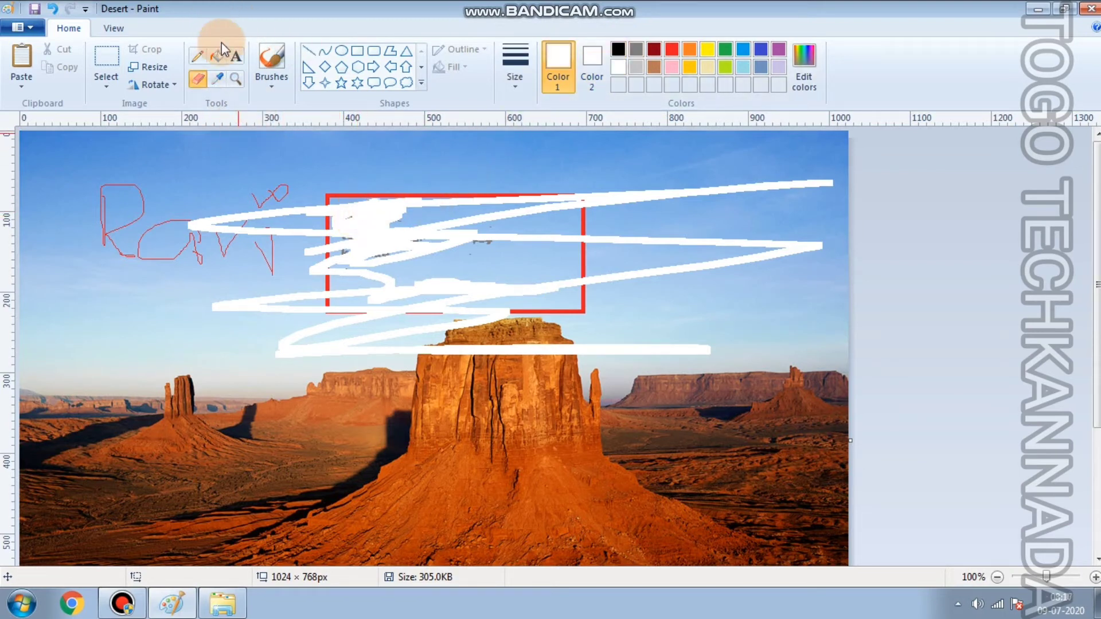
pyautogui.click(618, 49)
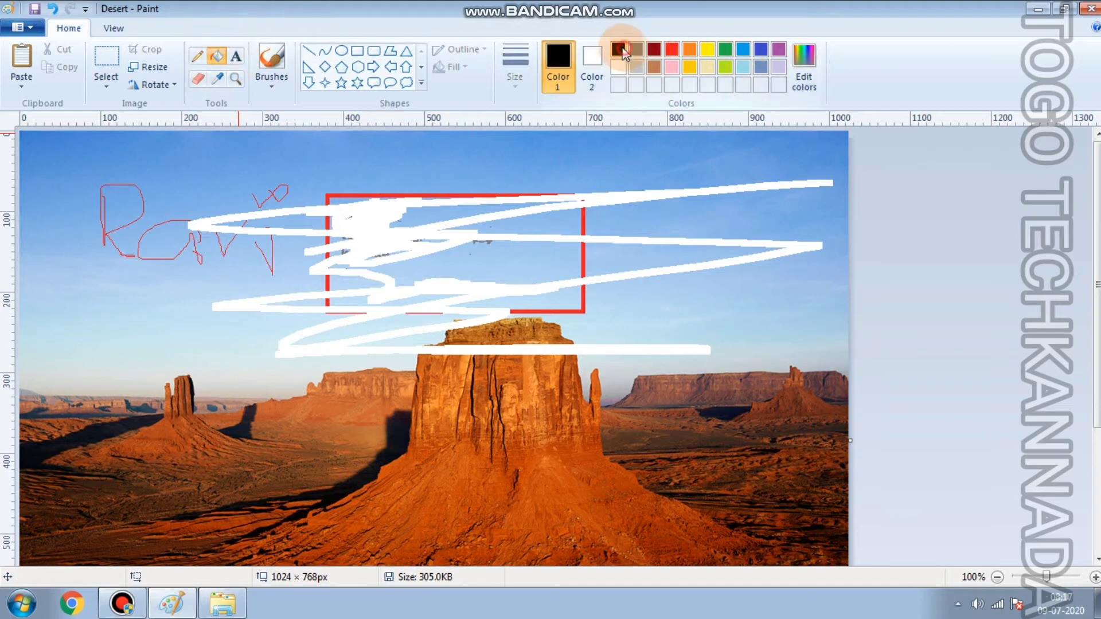
pyautogui.click(381, 223)
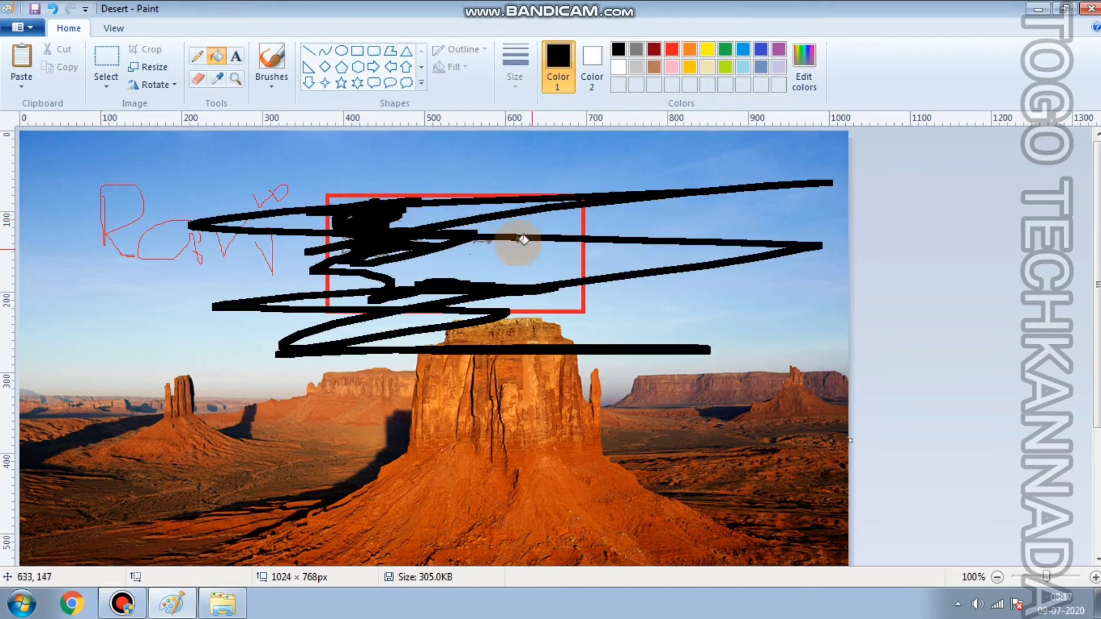
pyautogui.click(364, 234)
# Sample the sky's light blue as Color 1, and magnify the black strokes to 300% before returning to 100%.
pyautogui.click(217, 78)
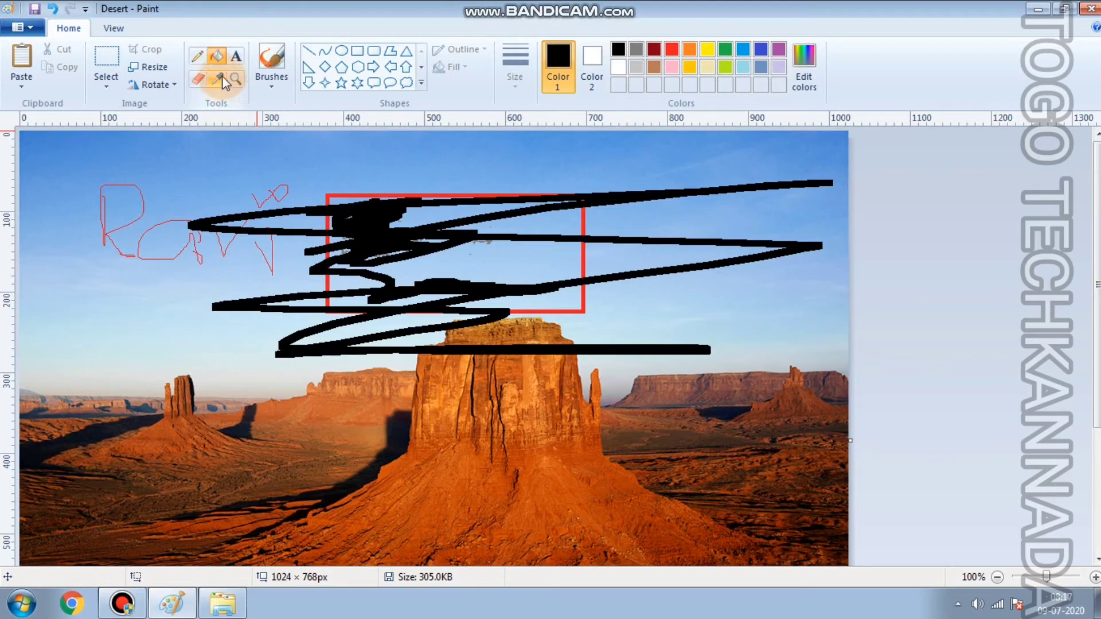
pyautogui.click(293, 174)
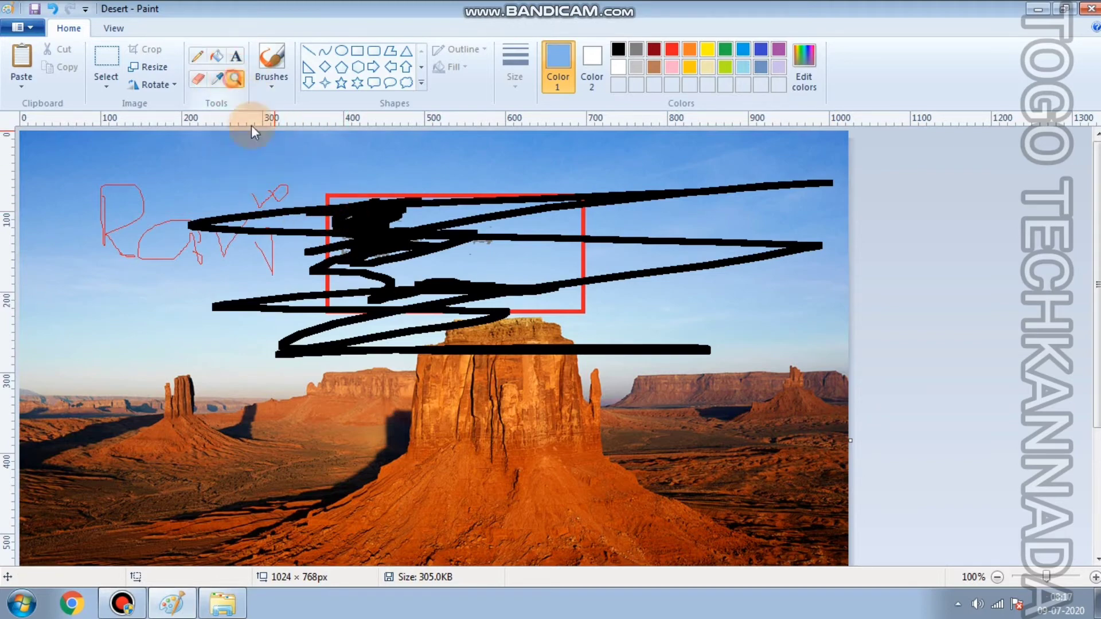
pyautogui.click(373, 256)
pyautogui.click(467, 275)
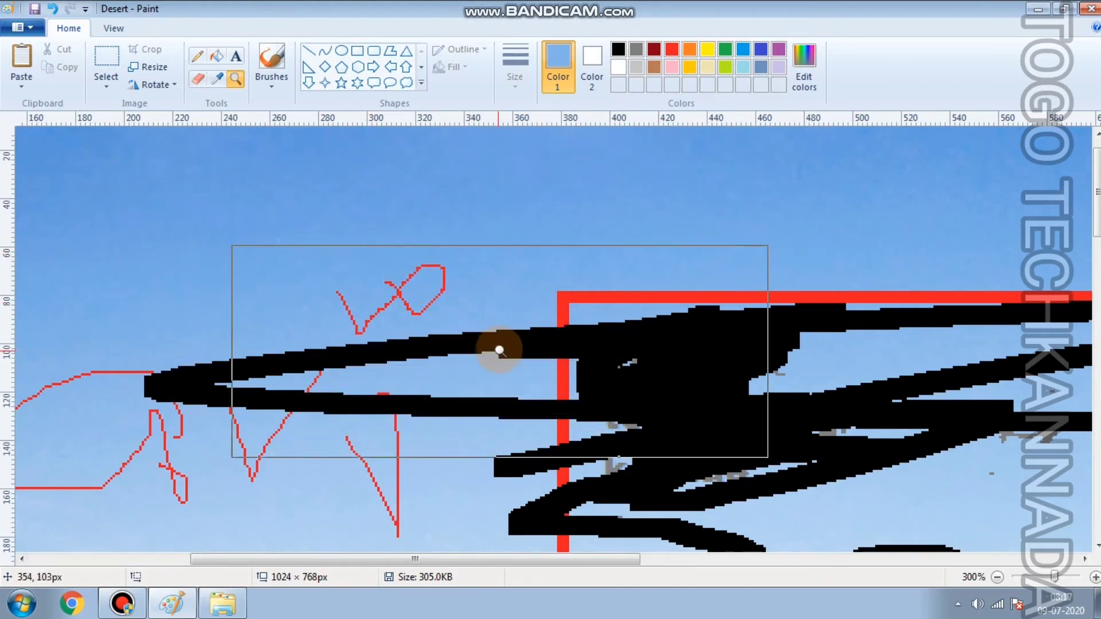
pyautogui.moveTo(1053, 577)
pyautogui.mouseDown()
pyautogui.moveTo(1012, 576)
pyautogui.moveTo(1047, 578)
pyautogui.mouseUp()
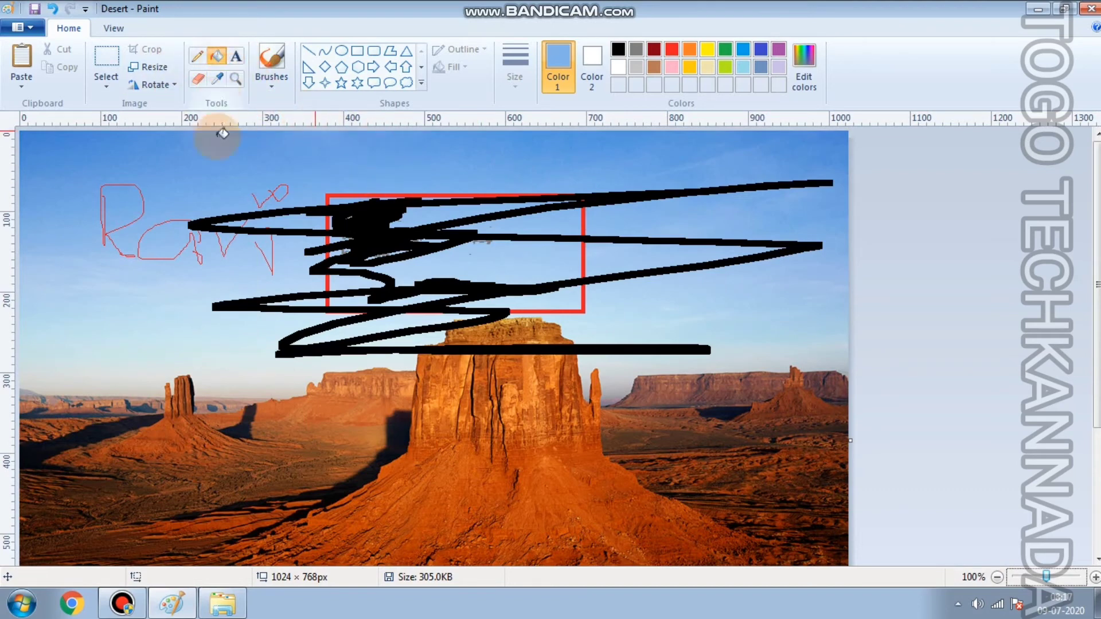
# Paint light blue freehand loops and zigzags over the rectangle and down to the butte's base with the standard brush.
pyautogui.click(277, 70)
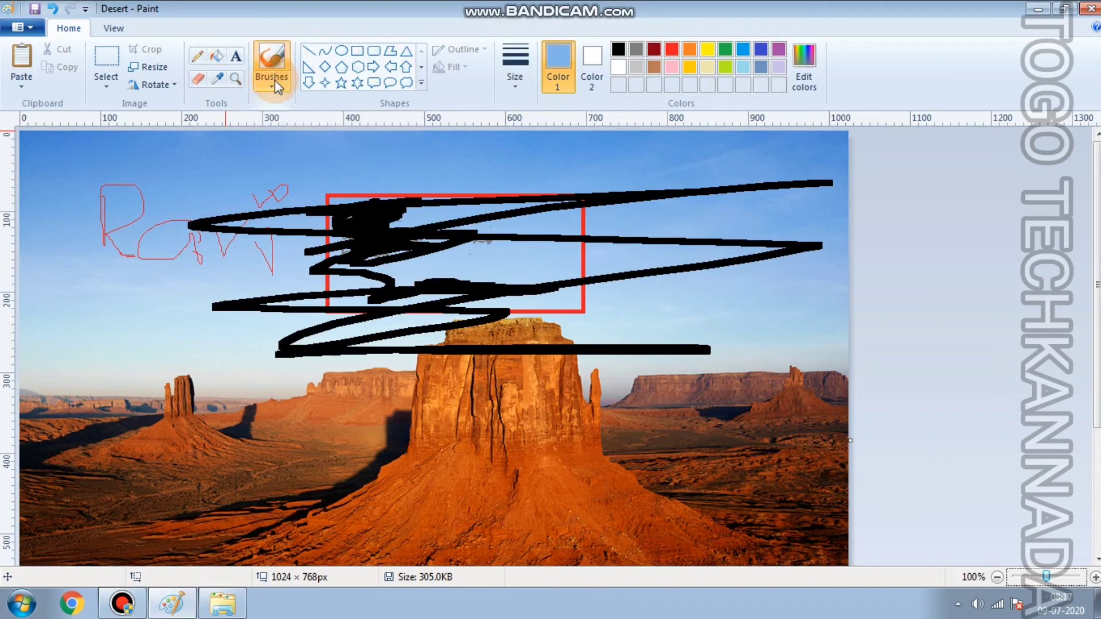
pyautogui.click(274, 80)
pyautogui.click(218, 74)
pyautogui.click(270, 86)
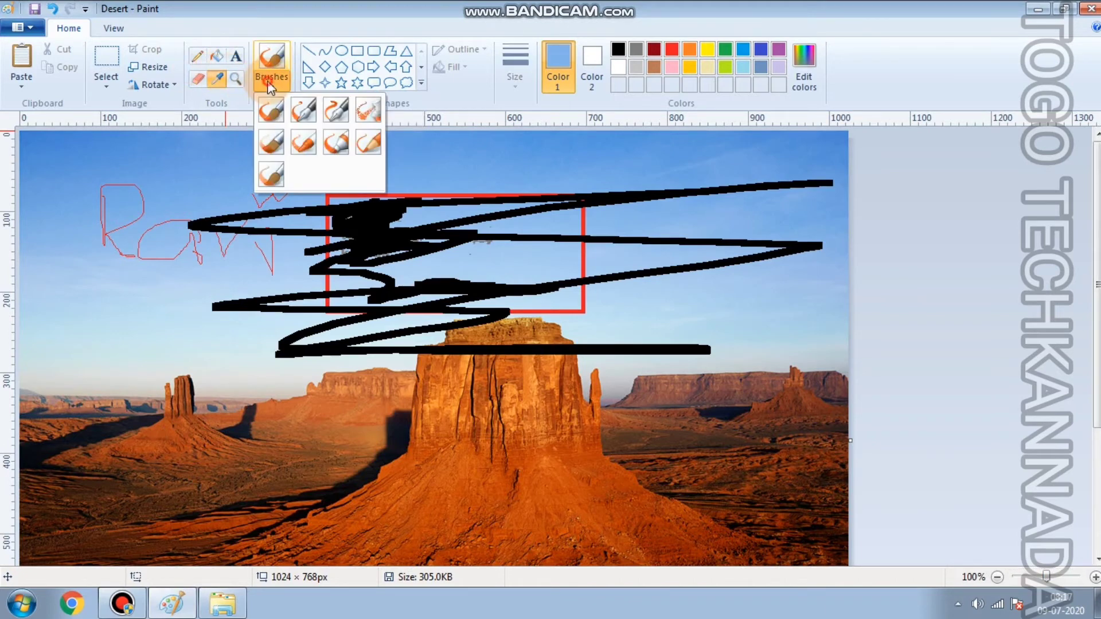
pyautogui.click(278, 114)
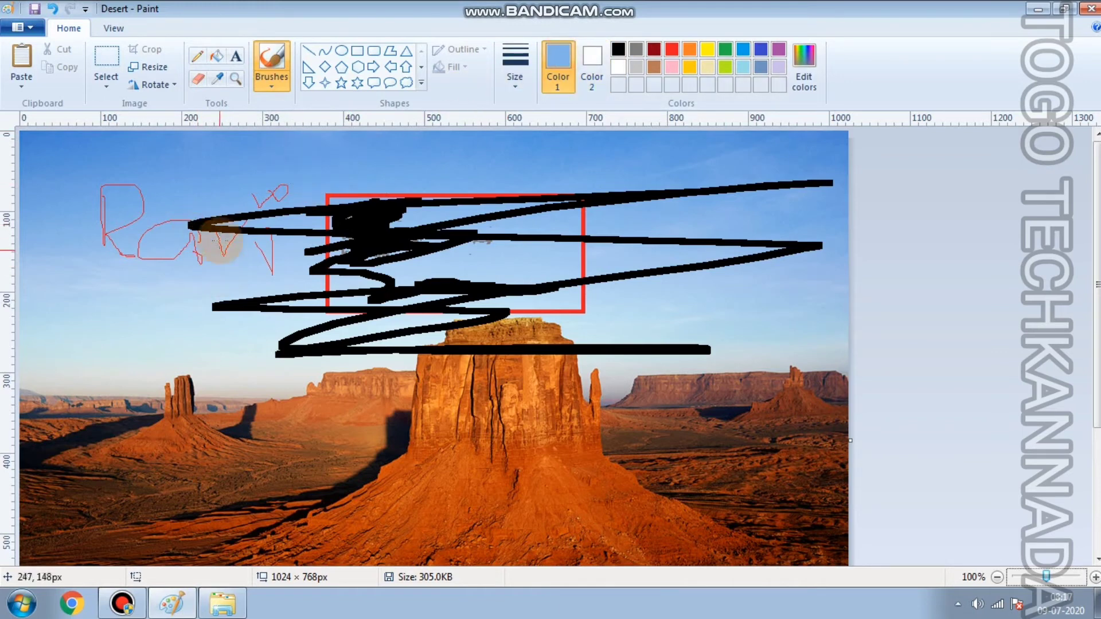
pyautogui.moveTo(343, 166)
pyautogui.mouseDown()
pyautogui.moveTo(461, 226)
pyautogui.moveTo(335, 240)
pyautogui.moveTo(370, 232)
pyautogui.moveTo(331, 190)
pyautogui.mouseUp()
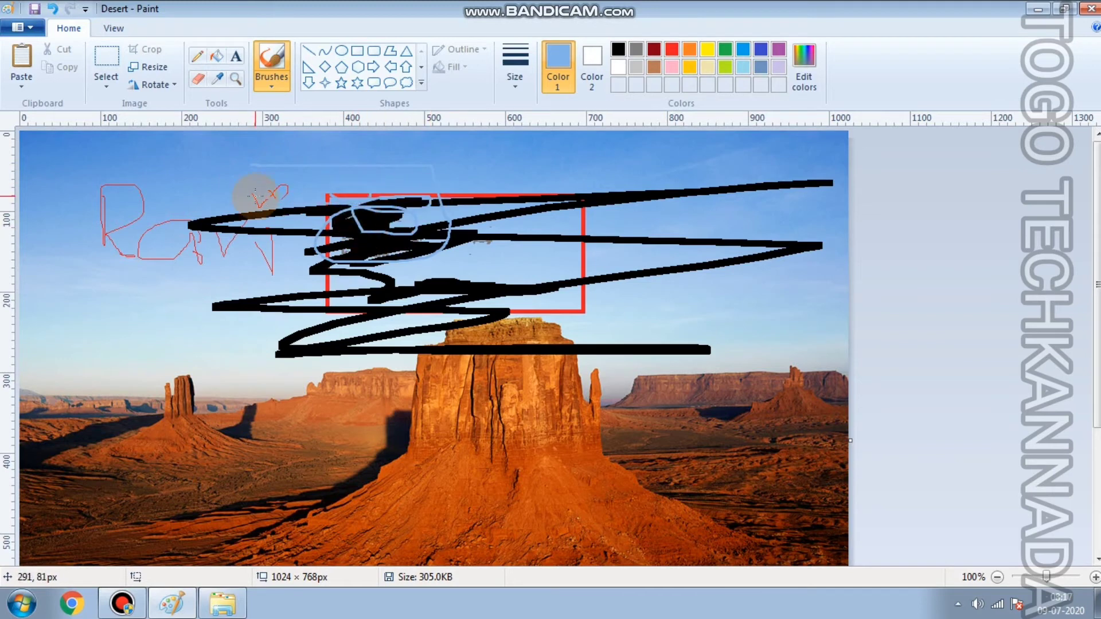
pyautogui.moveTo(228, 216)
pyautogui.mouseDown()
pyautogui.moveTo(253, 300)
pyautogui.moveTo(252, 378)
pyautogui.moveTo(241, 395)
pyautogui.moveTo(258, 427)
pyautogui.moveTo(413, 479)
pyautogui.moveTo(490, 472)
pyautogui.mouseUp()
# Write large light blue freehand letters across the butte's base with the Pencil at the thickest line size.
pyautogui.click(197, 56)
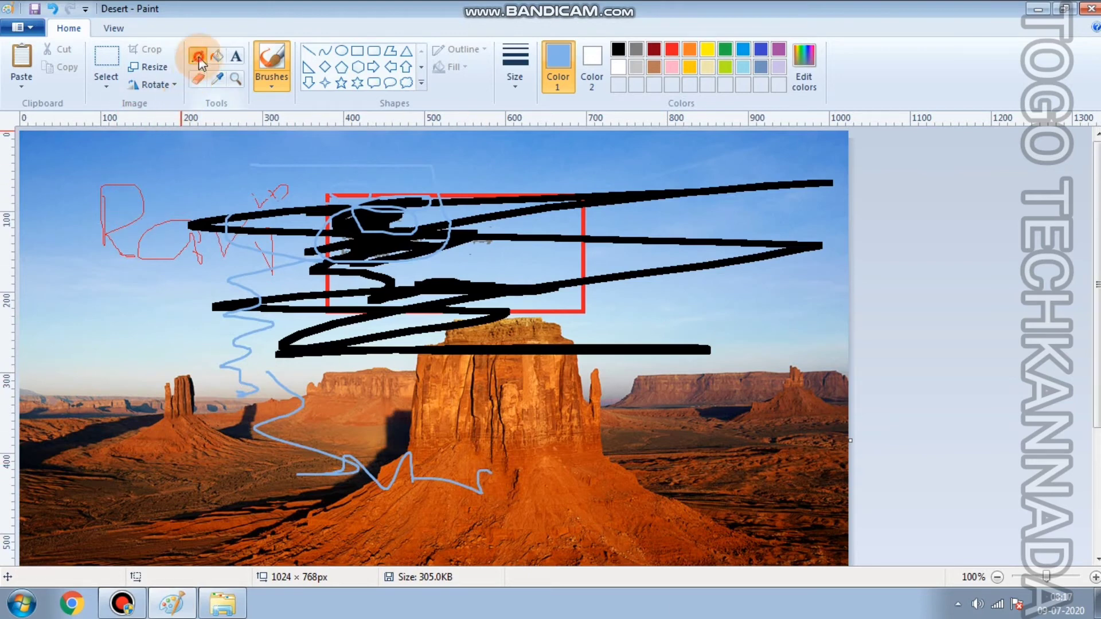
pyautogui.click(512, 92)
pyautogui.click(522, 201)
pyautogui.moveTo(512, 433)
pyautogui.mouseDown()
pyautogui.moveTo(510, 453)
pyautogui.moveTo(585, 422)
pyautogui.moveTo(659, 530)
pyautogui.moveTo(740, 496)
pyautogui.mouseUp()
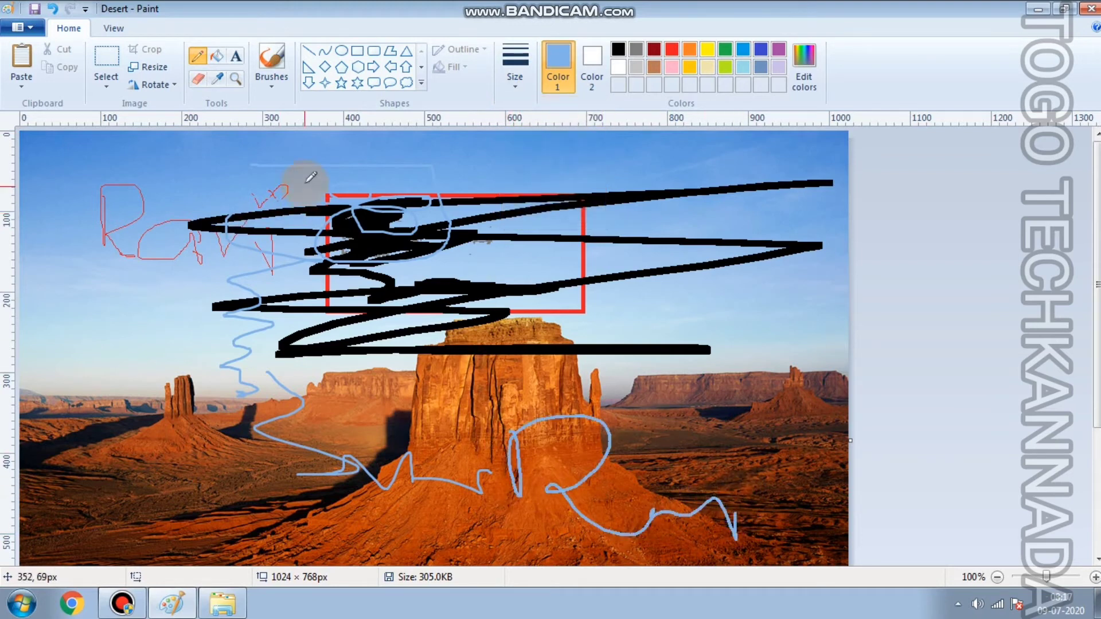
# Scribble broad light blue Crayon strokes from the red rectangle down over the desert and the butte.
pyautogui.click(273, 85)
pyautogui.click(308, 154)
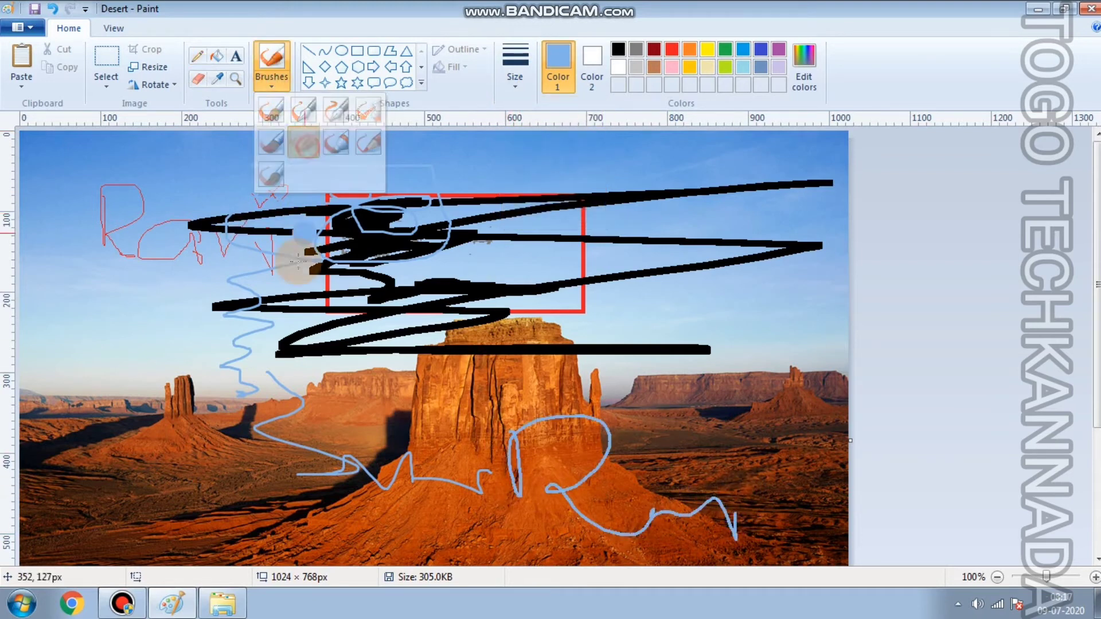
pyautogui.moveTo(206, 390)
pyautogui.mouseDown()
pyautogui.moveTo(192, 395)
pyautogui.moveTo(208, 372)
pyautogui.moveTo(315, 499)
pyautogui.moveTo(413, 492)
pyautogui.moveTo(484, 461)
pyautogui.moveTo(396, 441)
pyautogui.moveTo(447, 341)
pyautogui.moveTo(348, 251)
pyautogui.moveTo(281, 409)
pyautogui.moveTo(270, 381)
pyautogui.mouseUp()
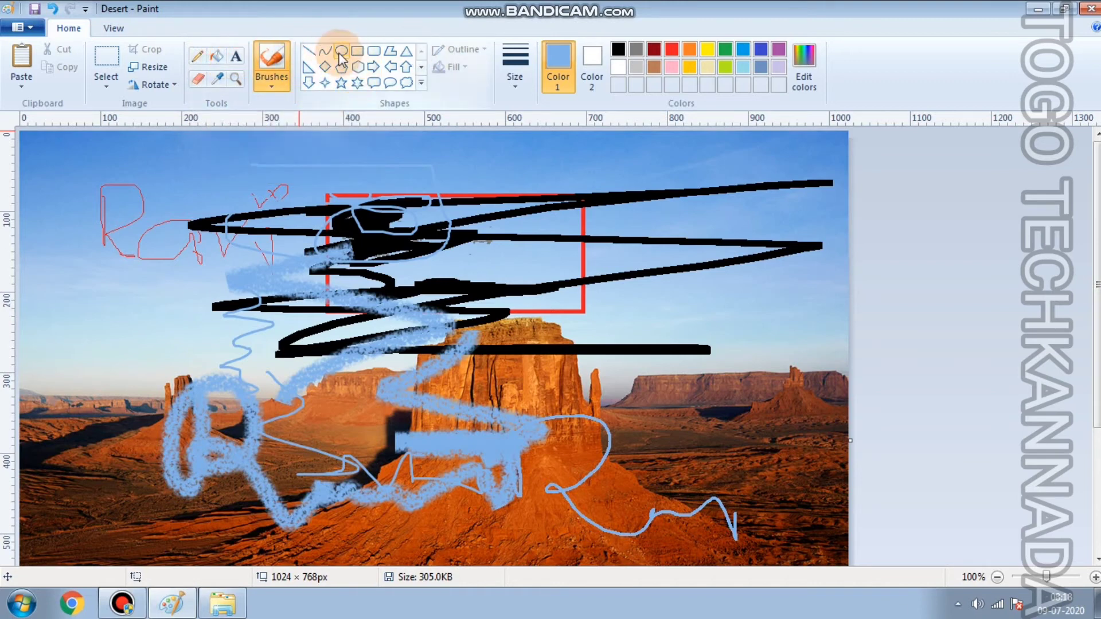
# Draw a straight line across the sky above the red rectangle, color it black and adjust its end to about 531 px long.
pyautogui.click(308, 52)
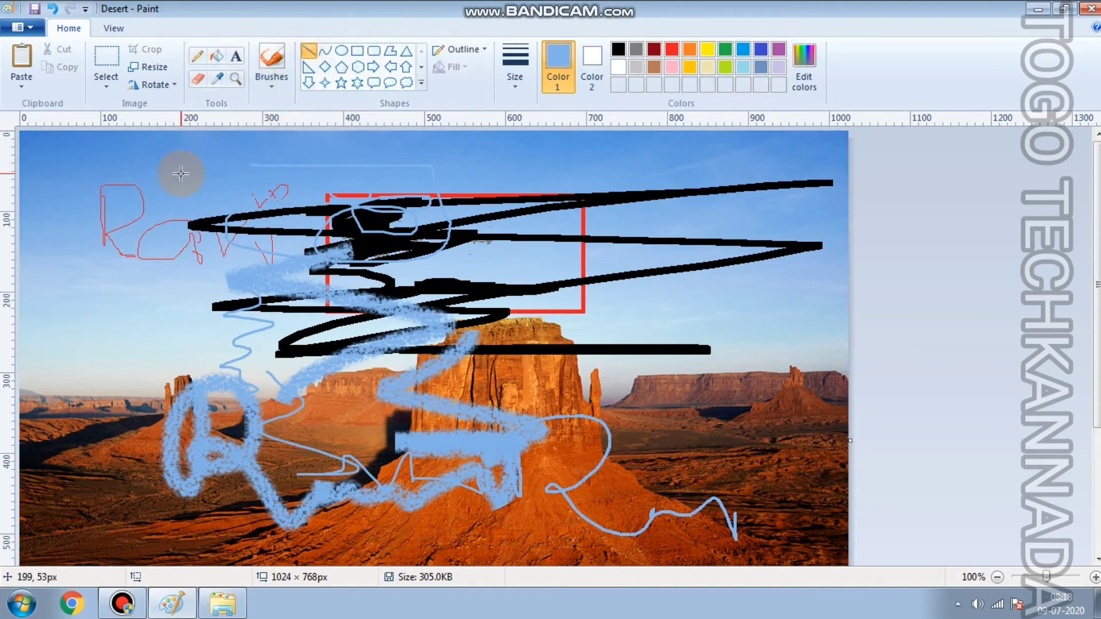
pyautogui.moveTo(181, 173)
pyautogui.mouseDown()
pyautogui.moveTo(764, 214)
pyautogui.moveTo(644, 214)
pyautogui.moveTo(638, 156)
pyautogui.mouseUp()
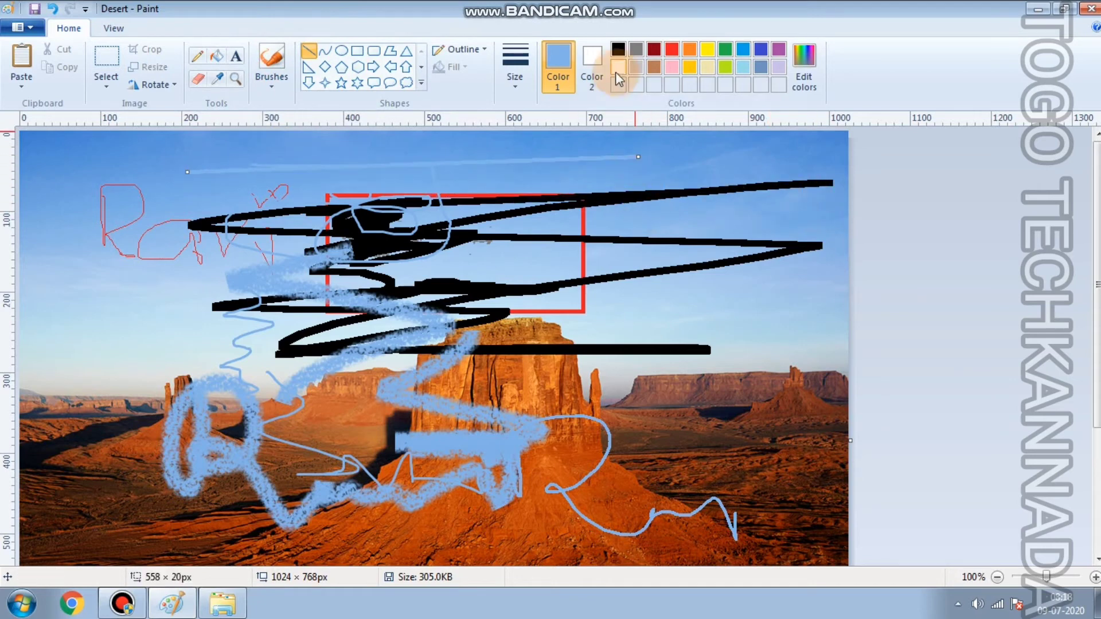
pyautogui.click(618, 50)
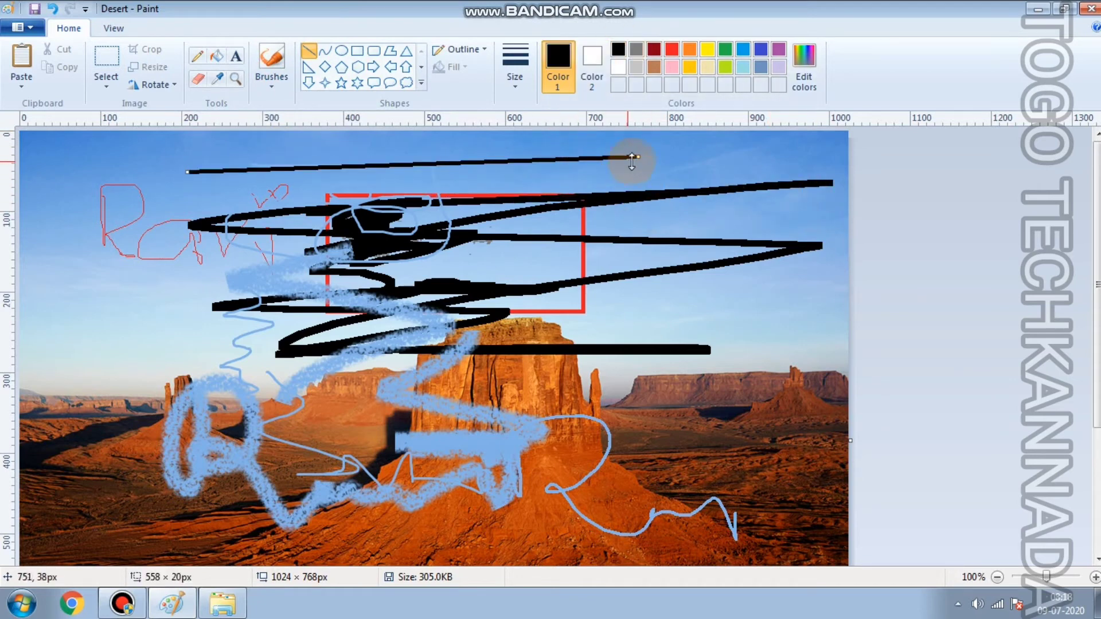
pyautogui.moveTo(637, 156); pyautogui.dragTo(616, 168)
# Draw a black curve of about 542 × 277 px from the handwritten letters, bending at the butte and back across the desert.
pyautogui.click(325, 51)
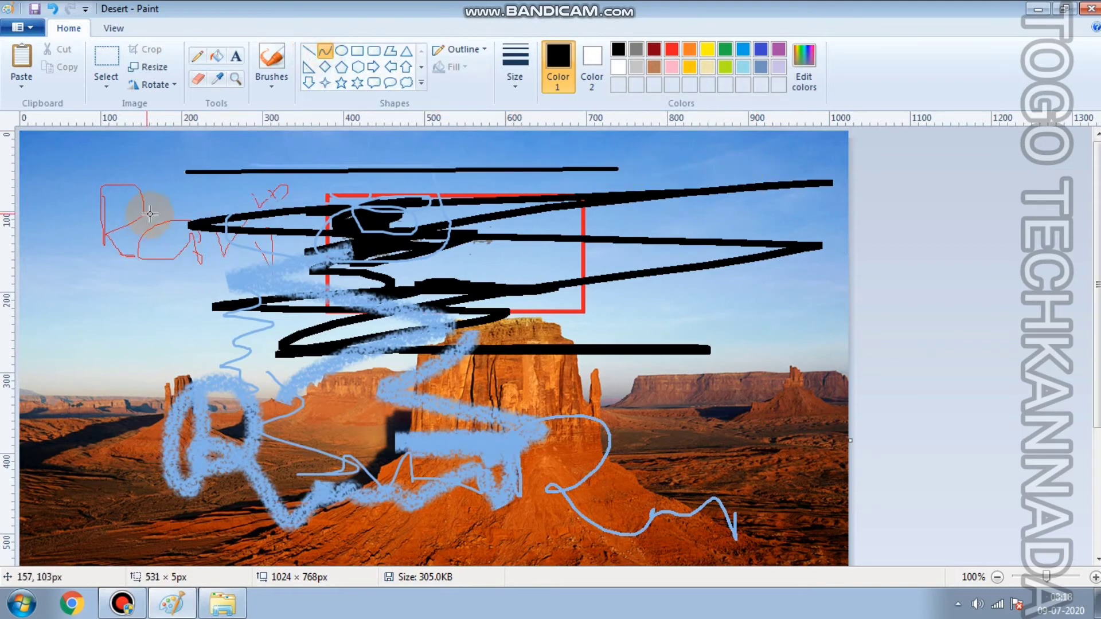
pyautogui.moveTo(151, 214); pyautogui.dragTo(556, 438)
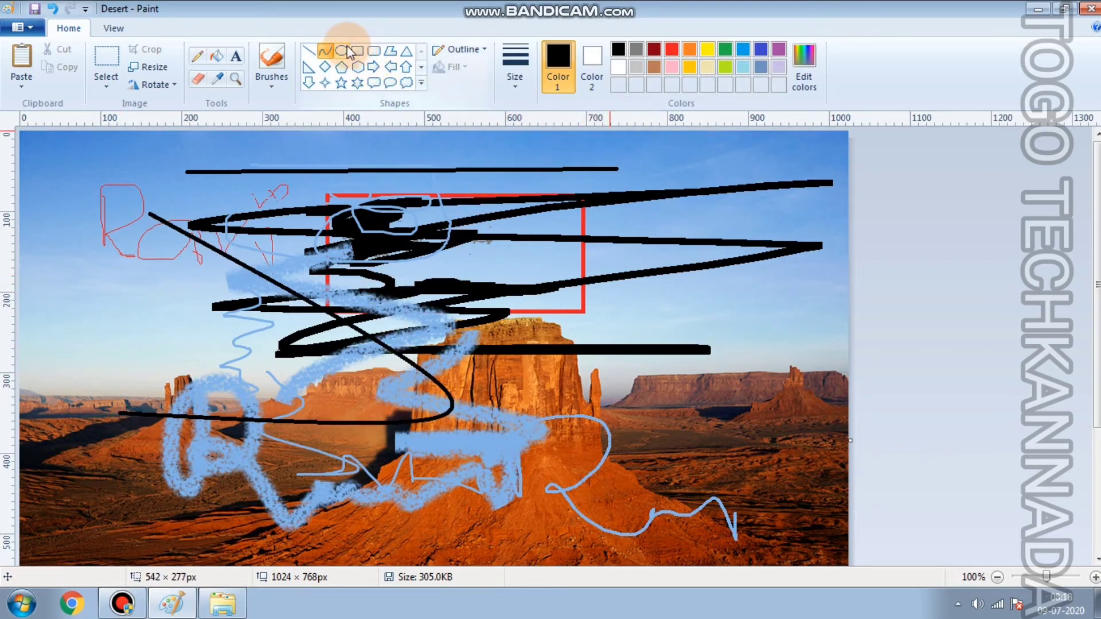
# Draw a black ellipse of about 316 × 185 px over the butte and a black rectangle of about 597 × 299 px around it.
pyautogui.moveTo(442, 257); pyautogui.dragTo(696, 406)
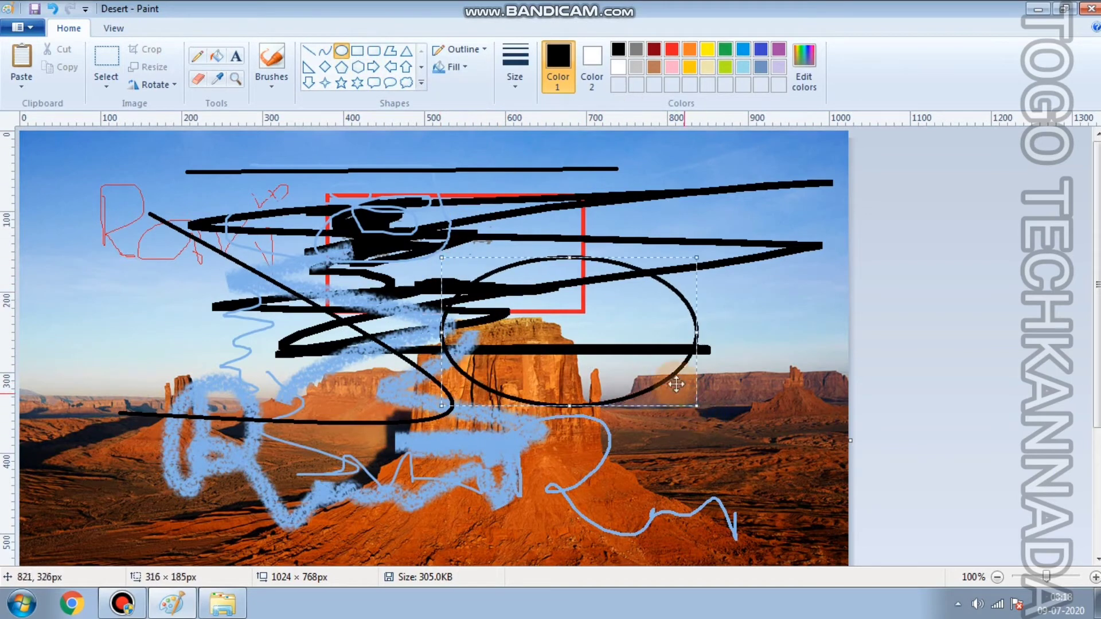
pyautogui.click(357, 50)
pyautogui.moveTo(240, 245); pyautogui.dragTo(723, 485)
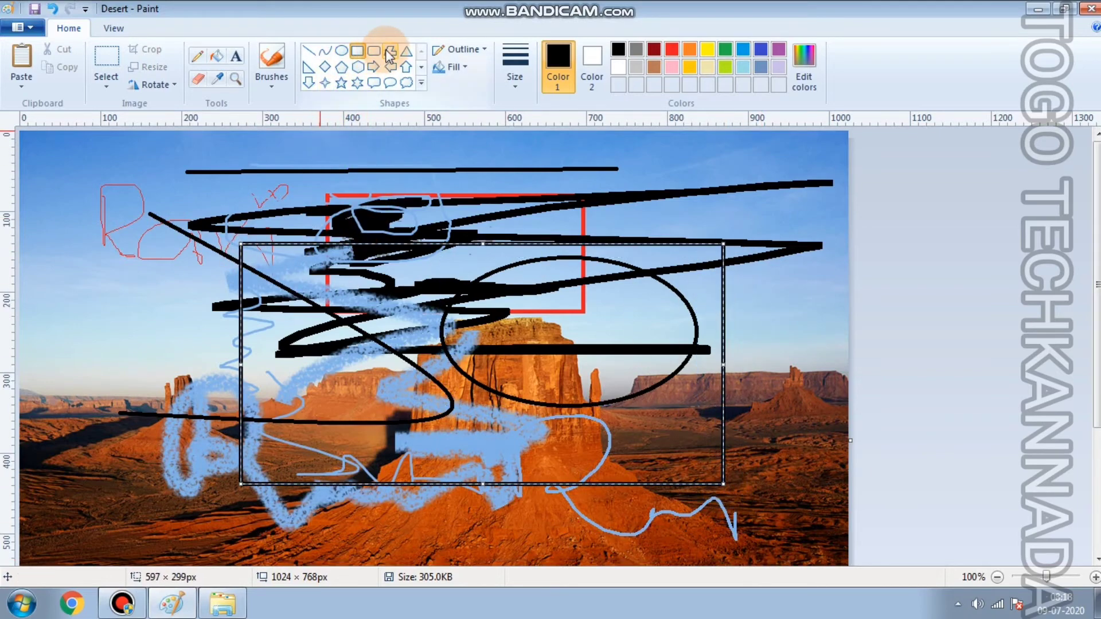
# Draw a cloud callout of about 156 × 43 px in the sky's upper right corner and change its outline color to lime.
pyautogui.click(421, 84)
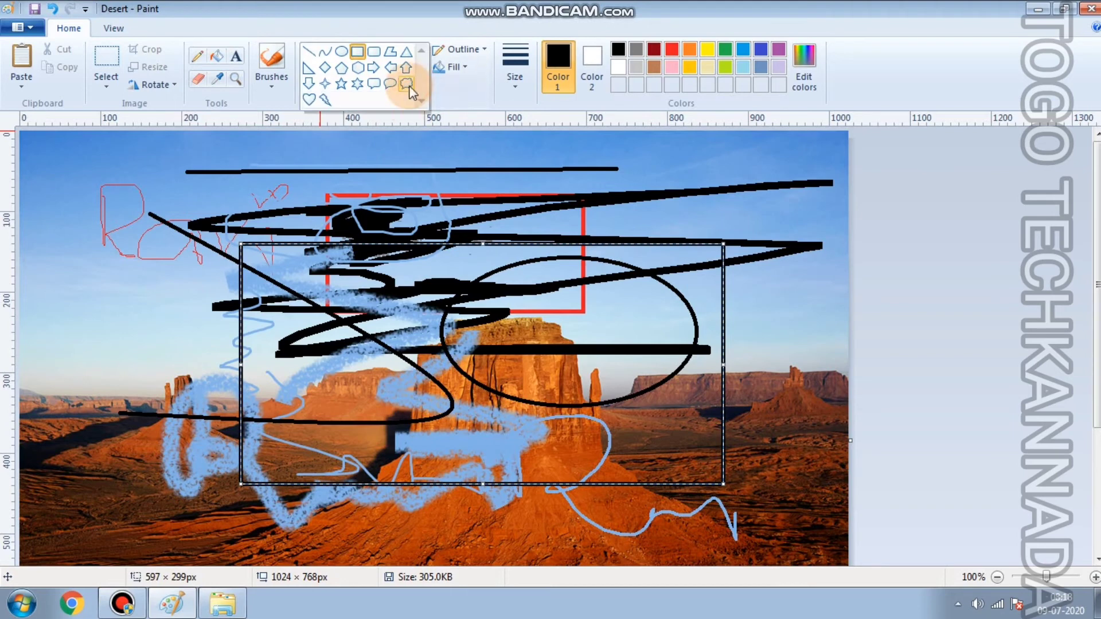
pyautogui.click(406, 84)
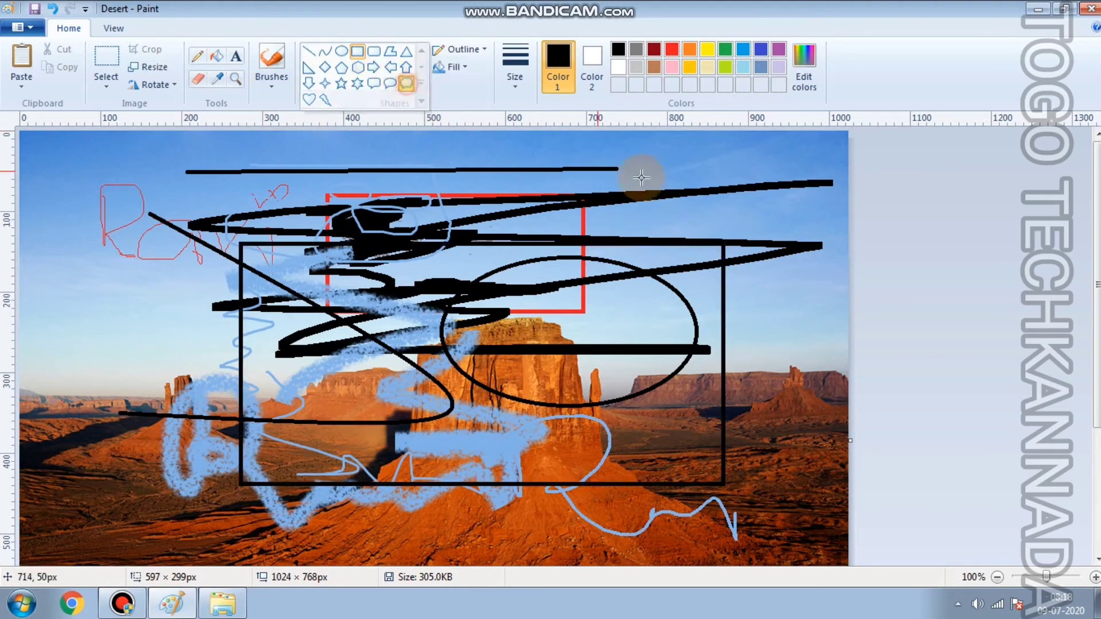
pyautogui.moveTo(675, 153); pyautogui.dragTo(800, 186)
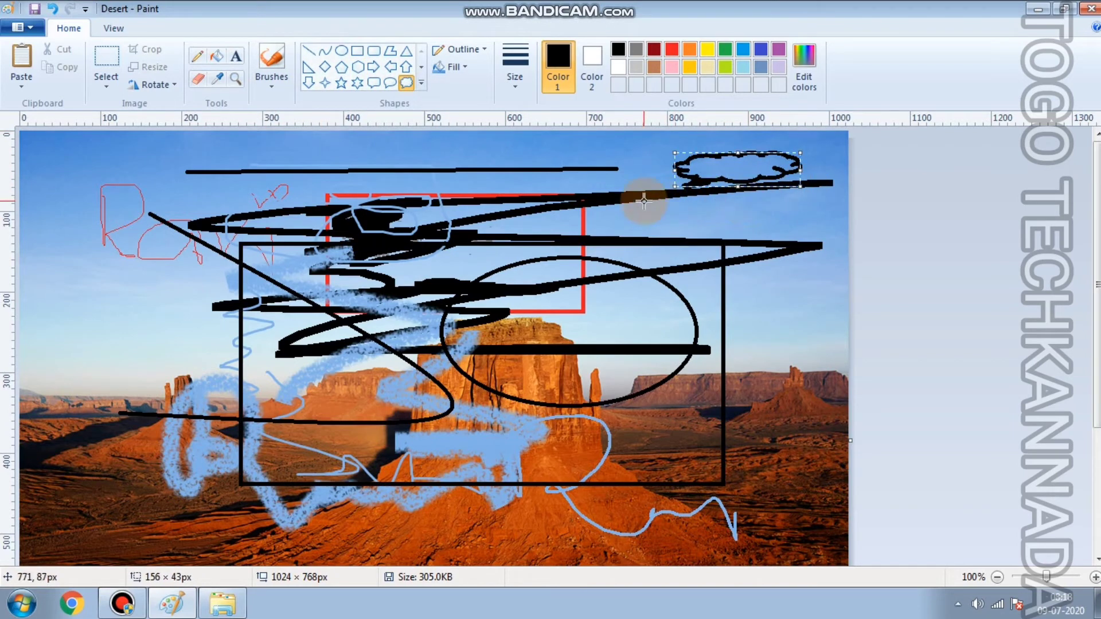
pyautogui.click(637, 49)
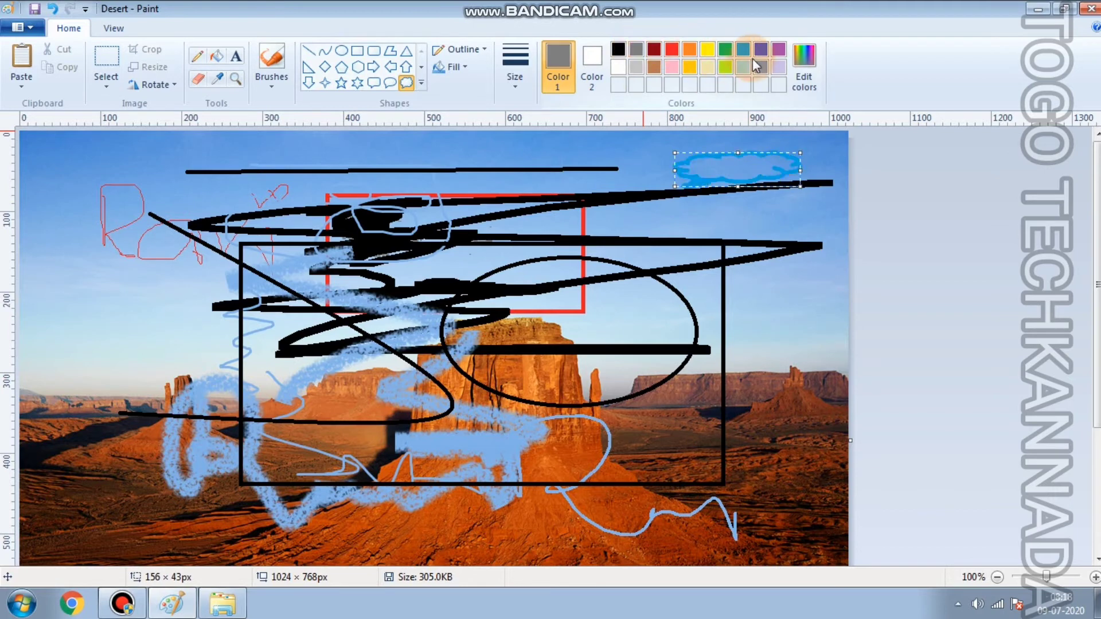
pyautogui.click(726, 67)
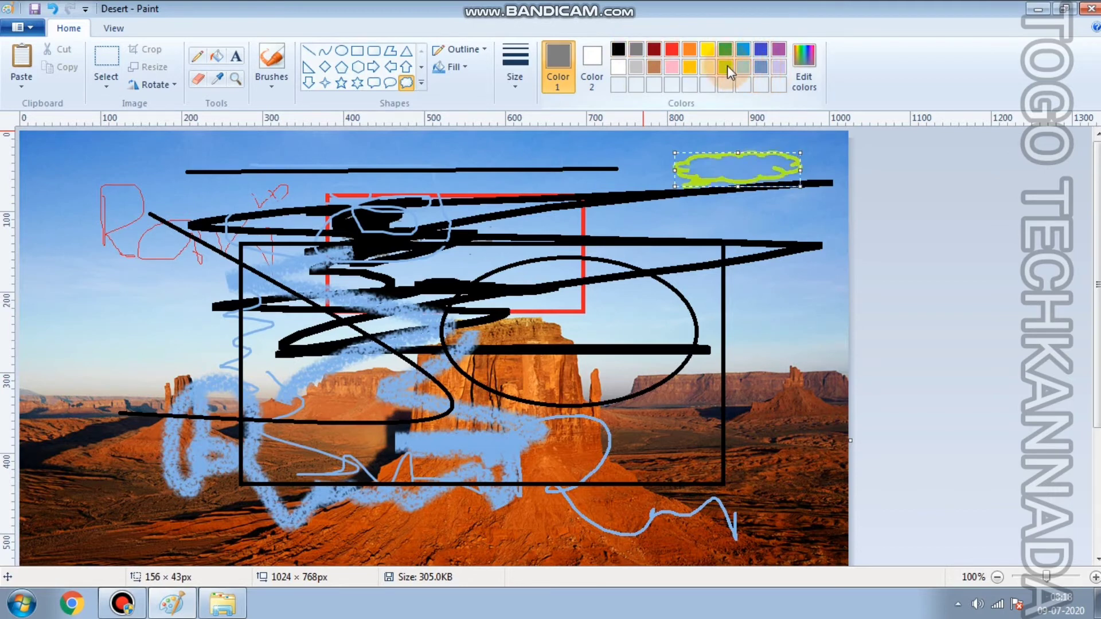
# Draw a gray cloud callout of about 130 × 114 px with a white fill, overlapping the underside of the lime callout.
pyautogui.click(548, 277)
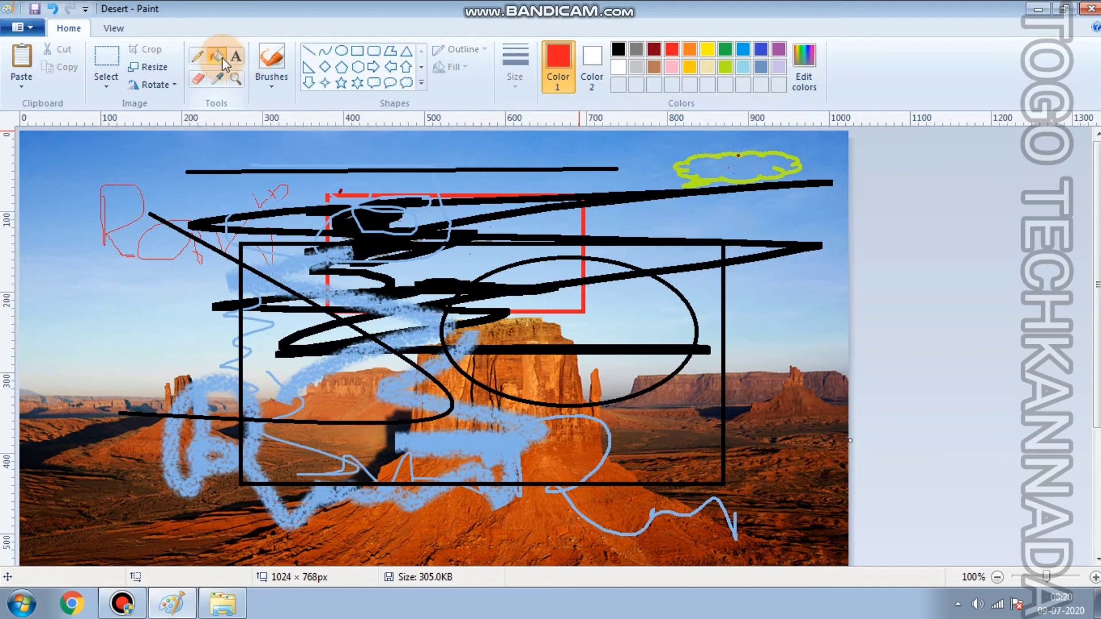
pyautogui.click(218, 56)
pyautogui.click(406, 83)
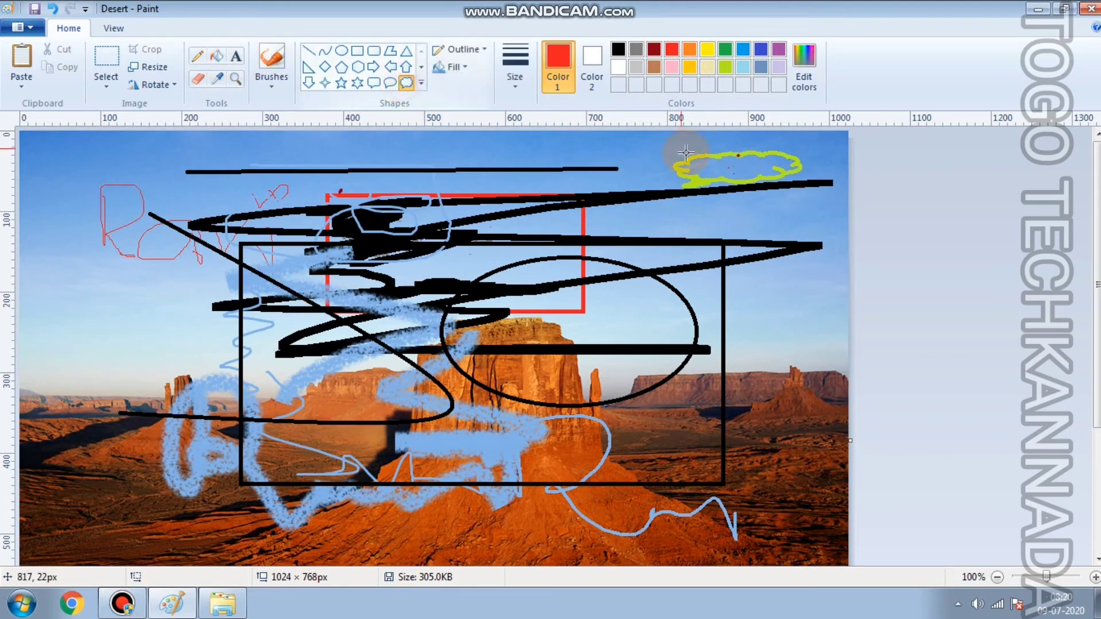
pyautogui.click(637, 53)
pyautogui.moveTo(711, 169); pyautogui.dragTo(818, 258)
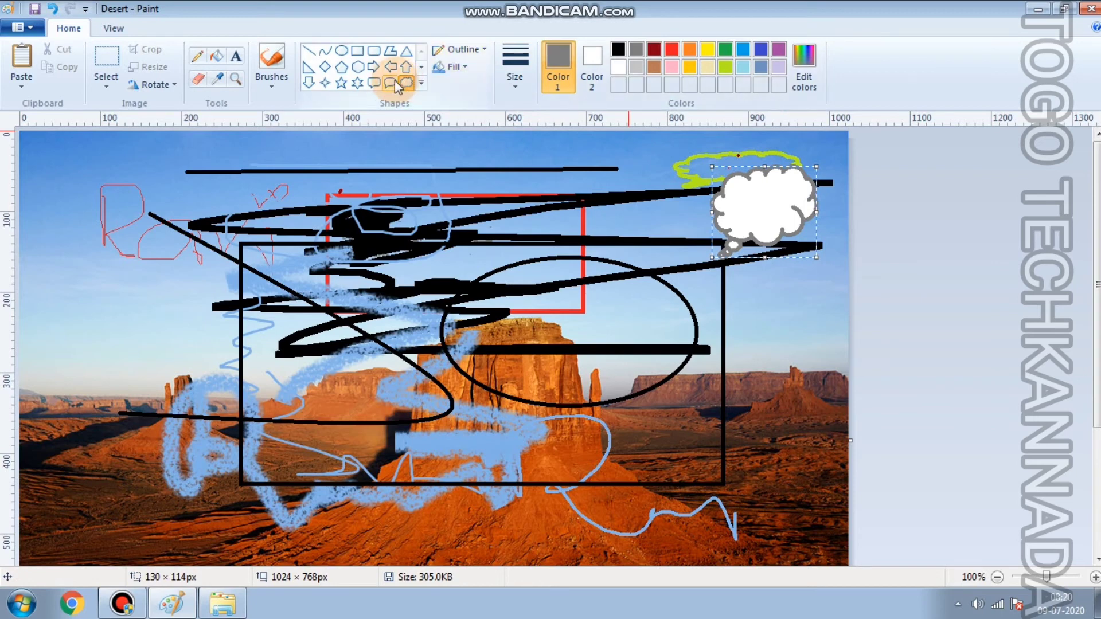
# Apply the Solid color fill and outline styles to the new callout and change its outline color to yellow.
pyautogui.click(456, 66)
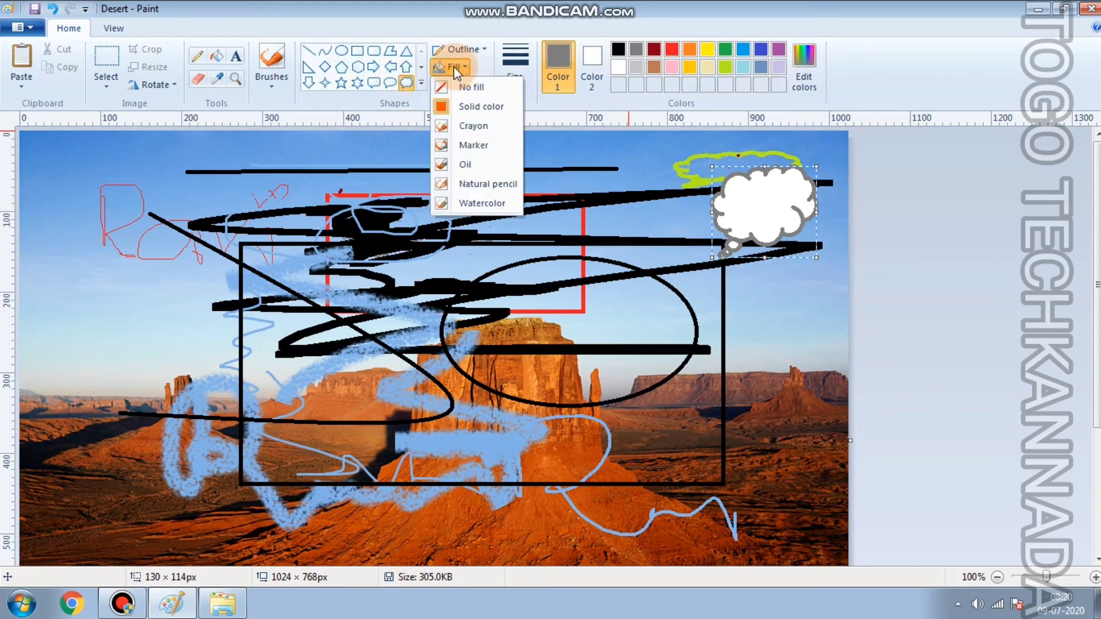
pyautogui.click(453, 67)
pyautogui.click(453, 67)
pyautogui.click(474, 107)
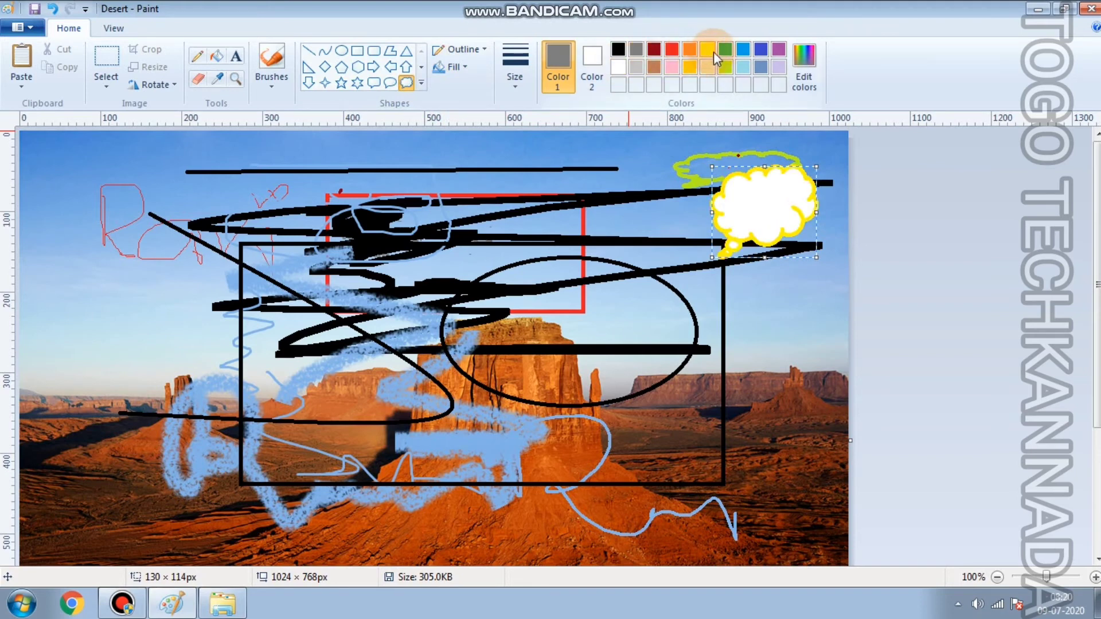
pyautogui.click(455, 50)
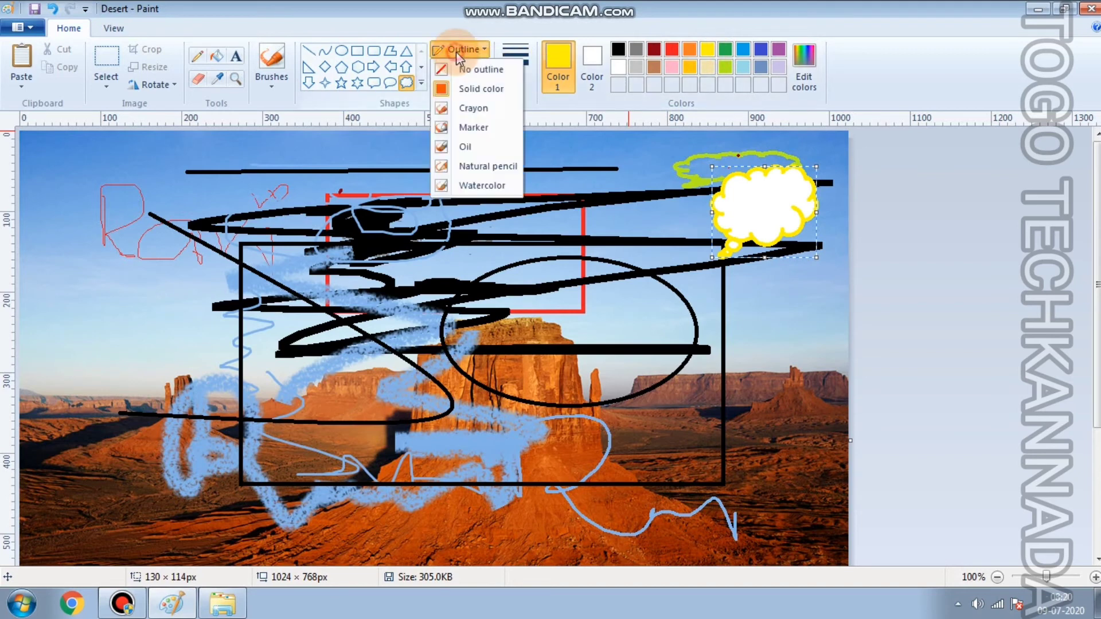
pyautogui.click(485, 90)
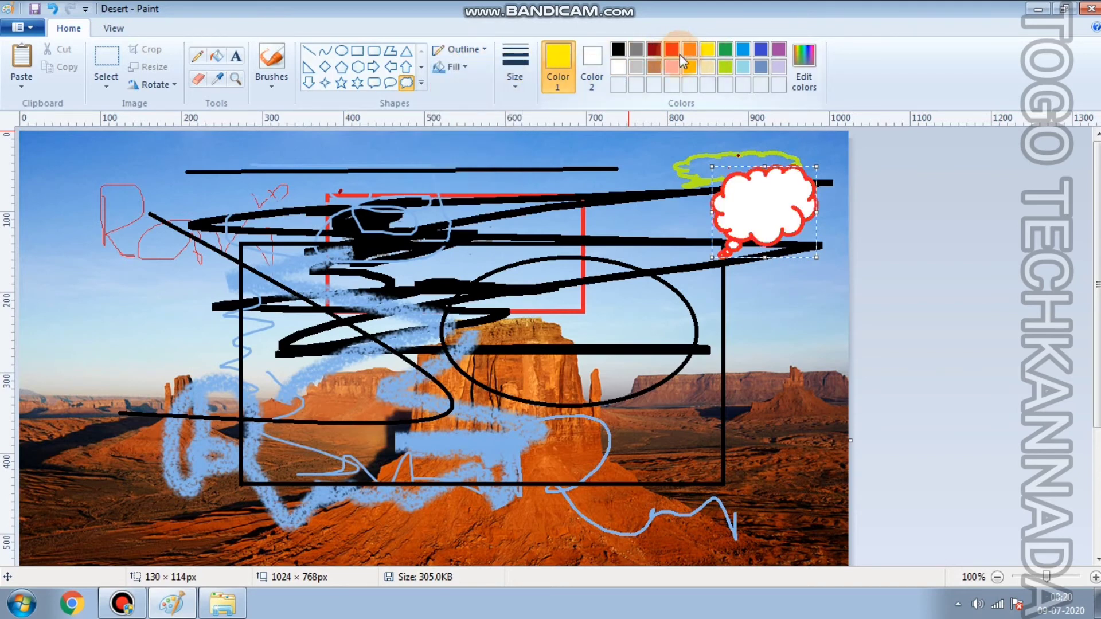
# Try the Crayon fill on the yellow callout, switch it to Natural pencil, and move the callout slightly left.
pyautogui.click(451, 67)
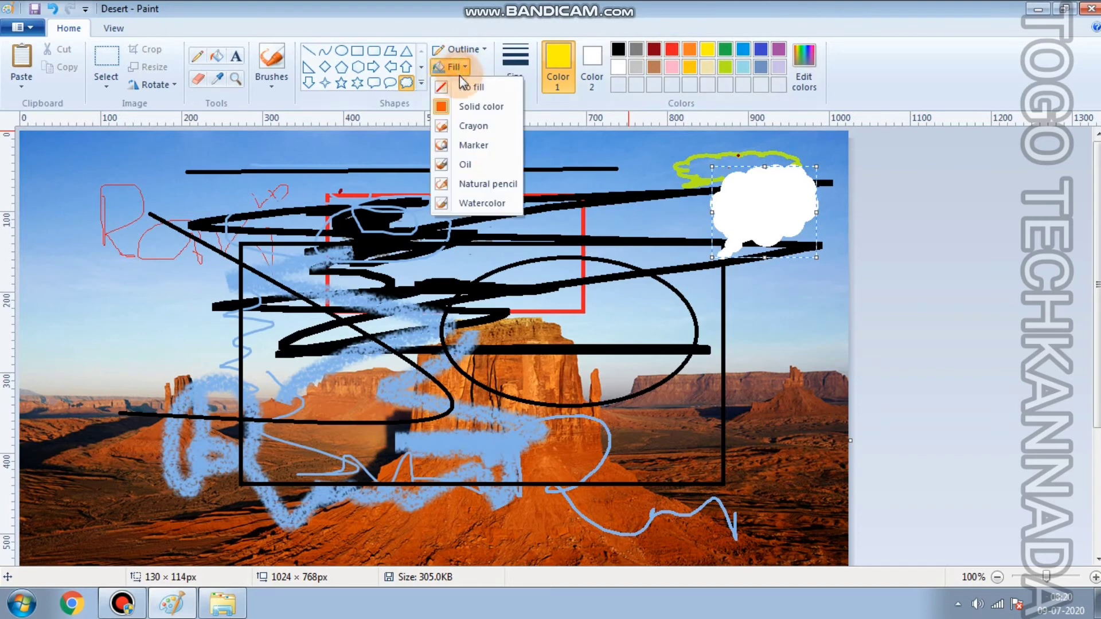
pyautogui.click(461, 126)
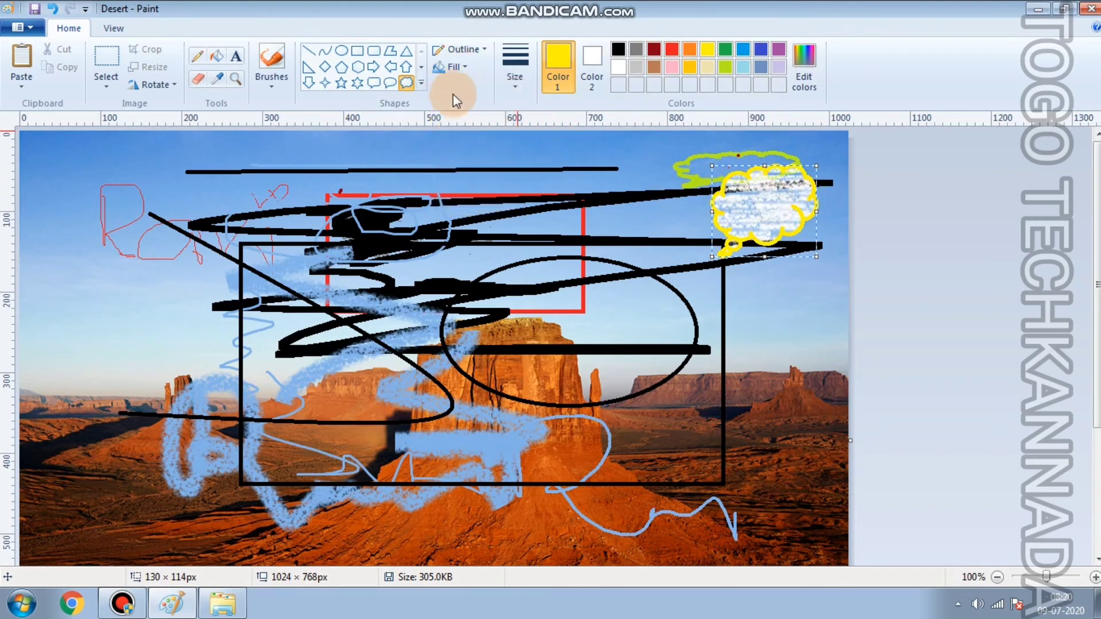
pyautogui.click(452, 67)
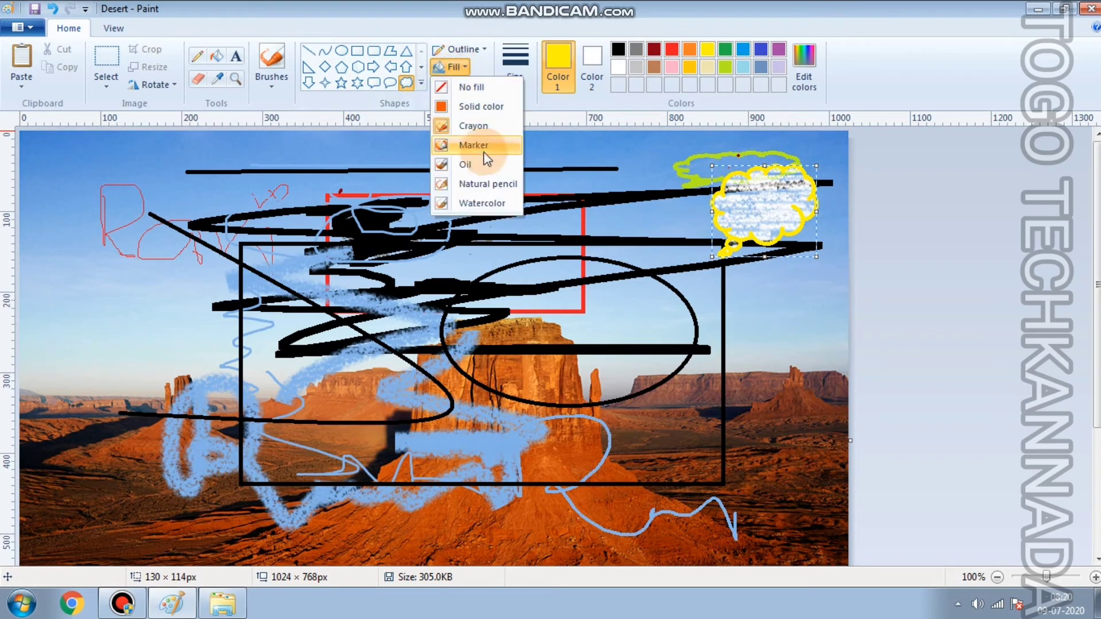
pyautogui.click(475, 184)
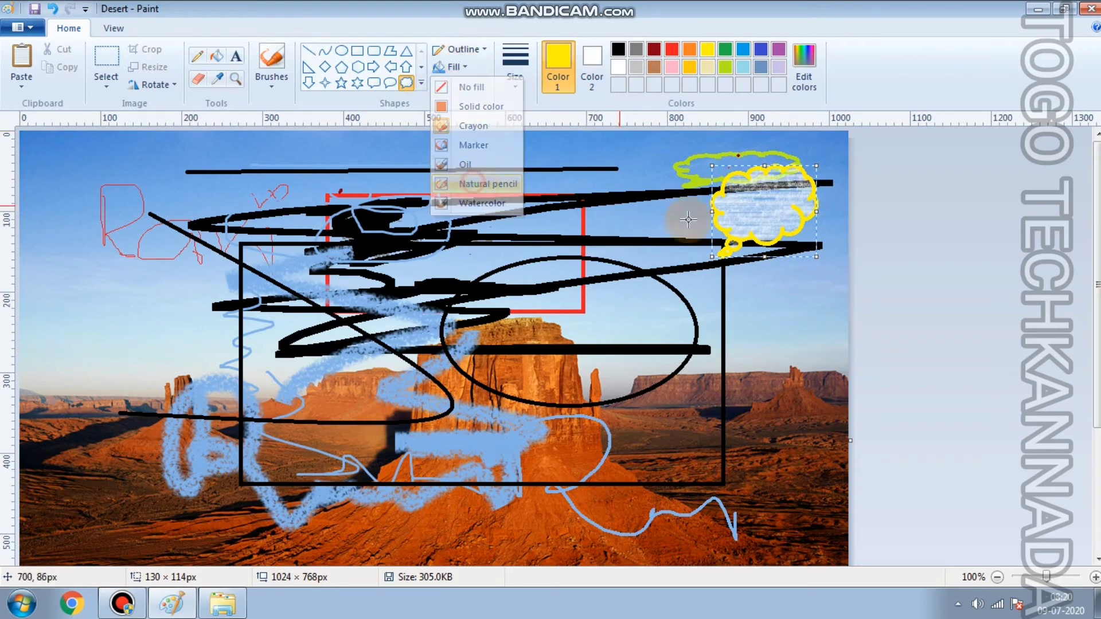
pyautogui.moveTo(761, 216); pyautogui.dragTo(743, 219)
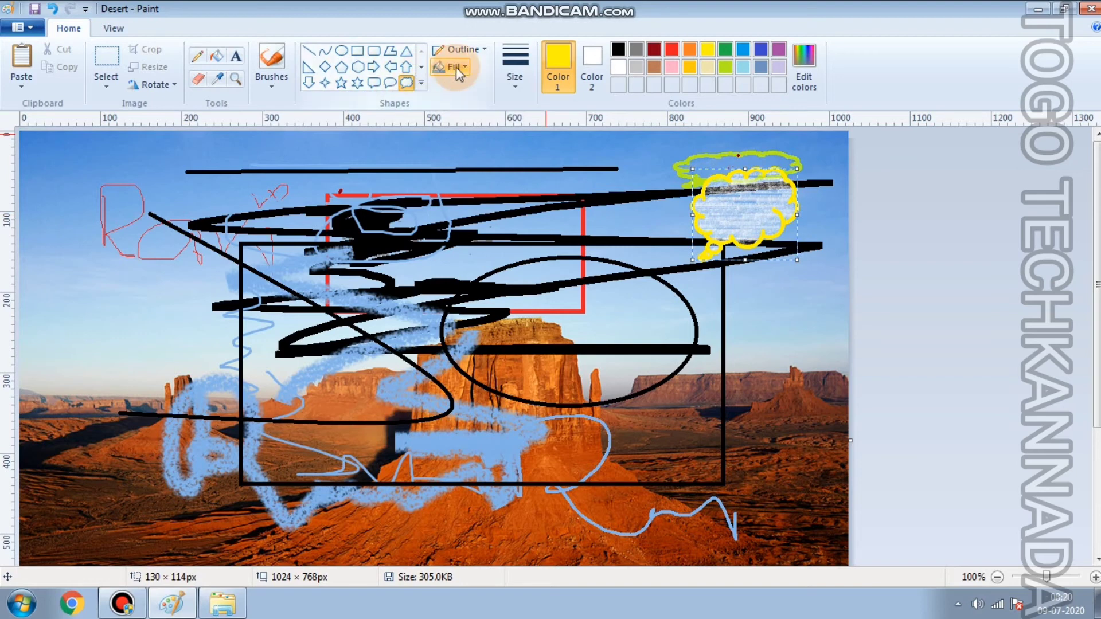
# Recolor the callout's outline with a custom teal of hue 108, saturation 133 and luminosity 120.
pyautogui.click(453, 67)
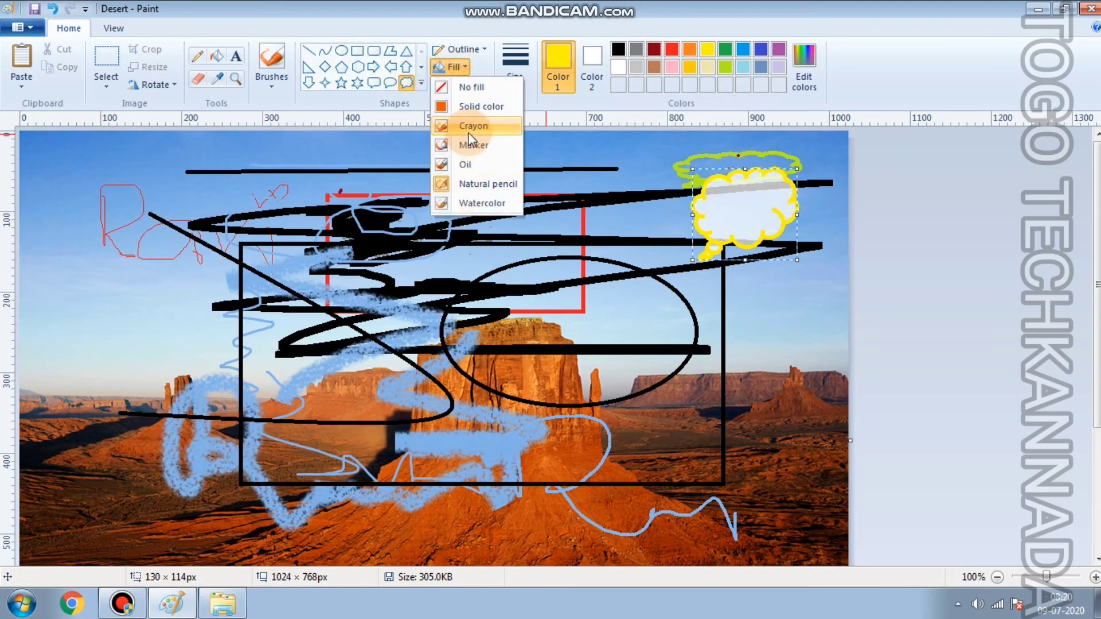
pyautogui.click(576, 143)
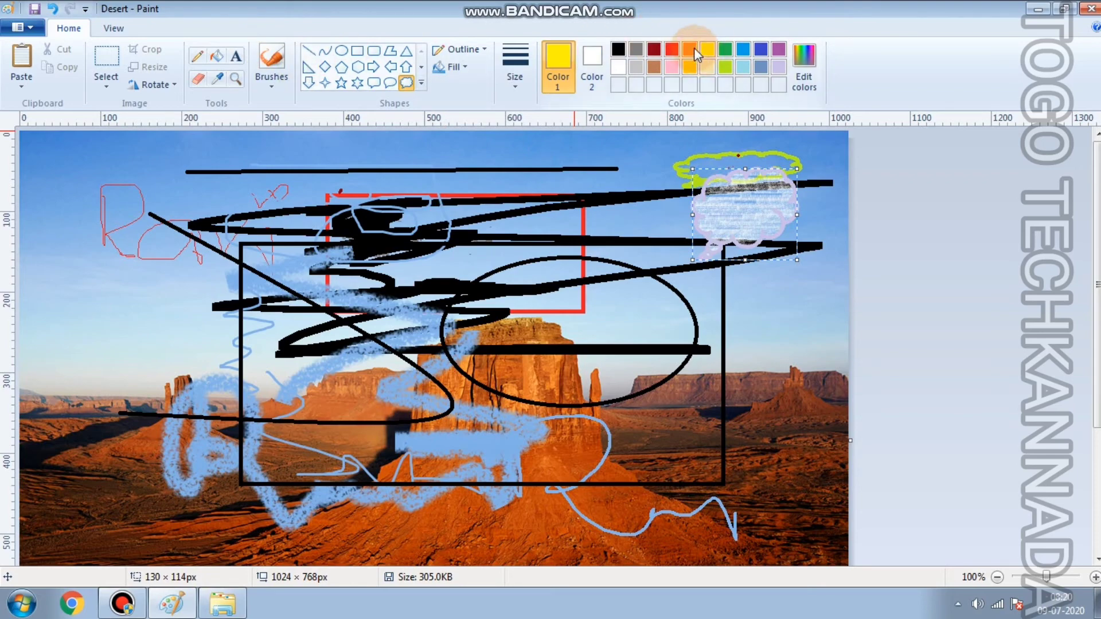
pyautogui.click(806, 74)
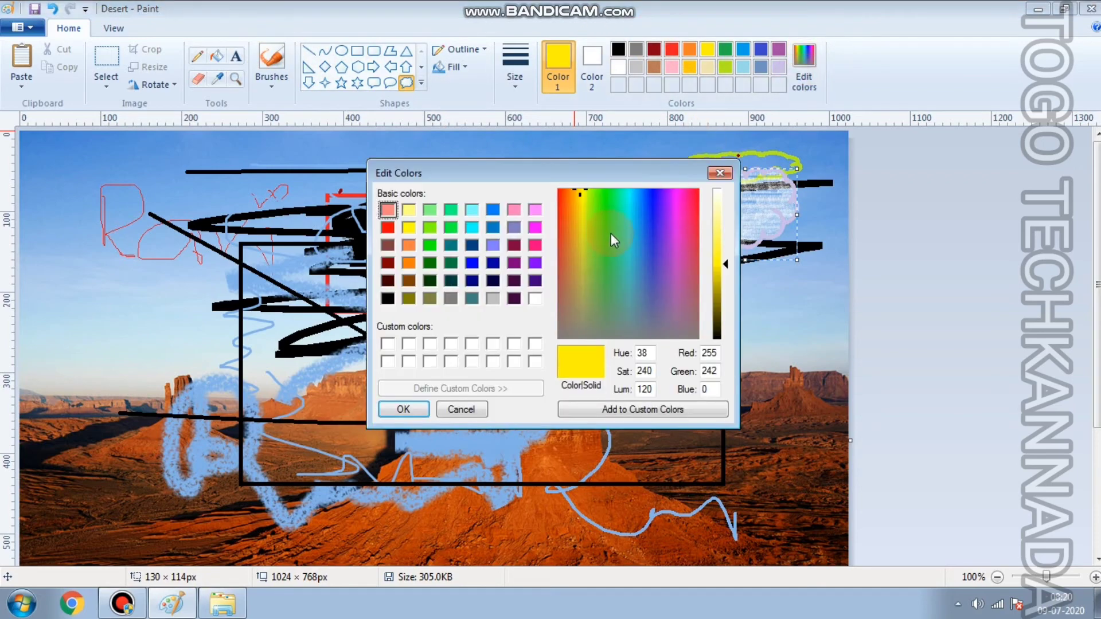
pyautogui.moveTo(581, 191); pyautogui.dragTo(622, 255)
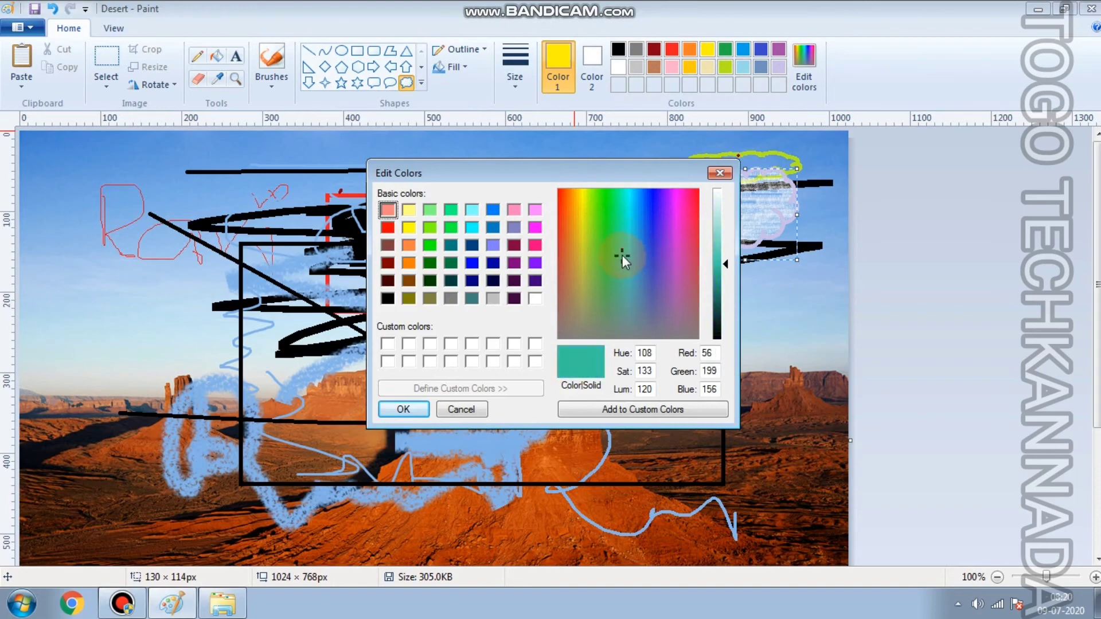
pyautogui.click(381, 414)
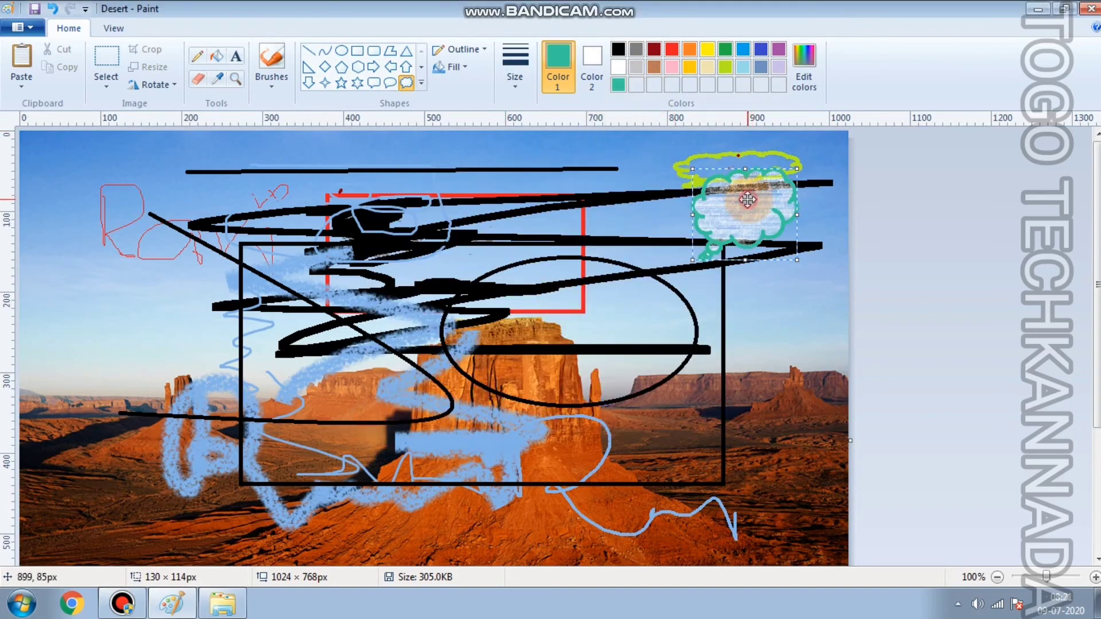
# Switch the teal callout's fill to Solid color, try it with No fill, and restore the Solid color fill.
pyautogui.click(451, 68)
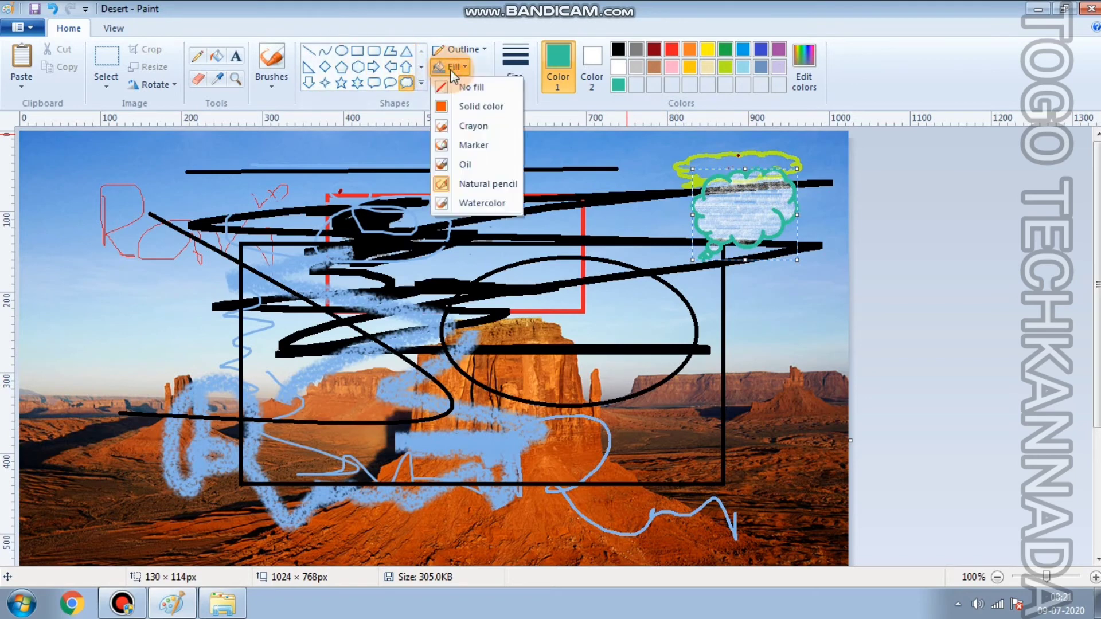
pyautogui.click(455, 107)
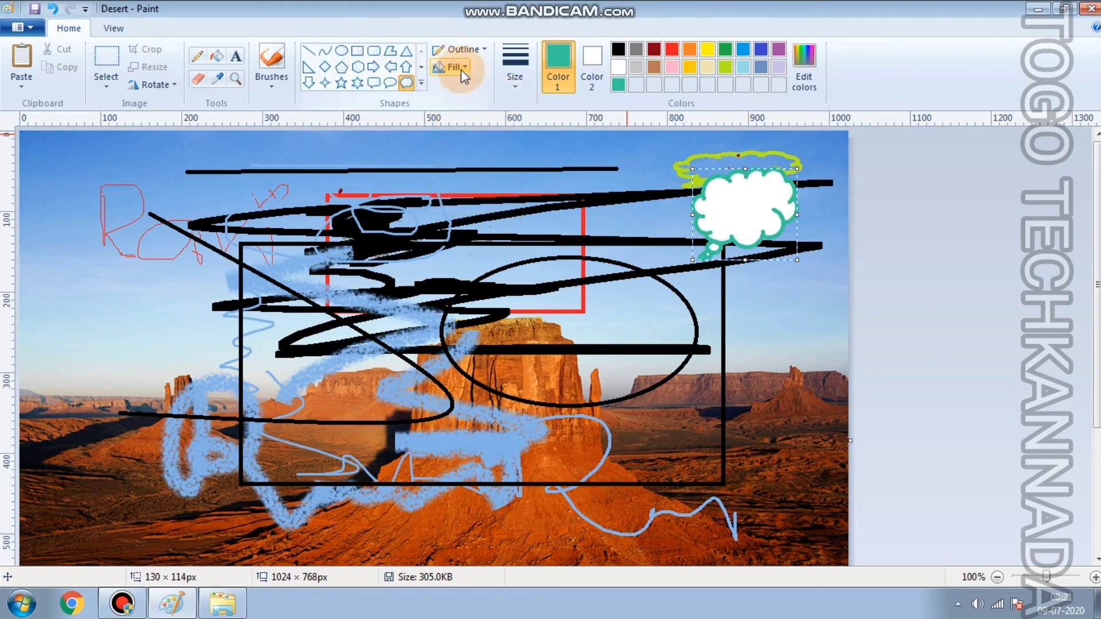
pyautogui.click(461, 68)
pyautogui.click(468, 89)
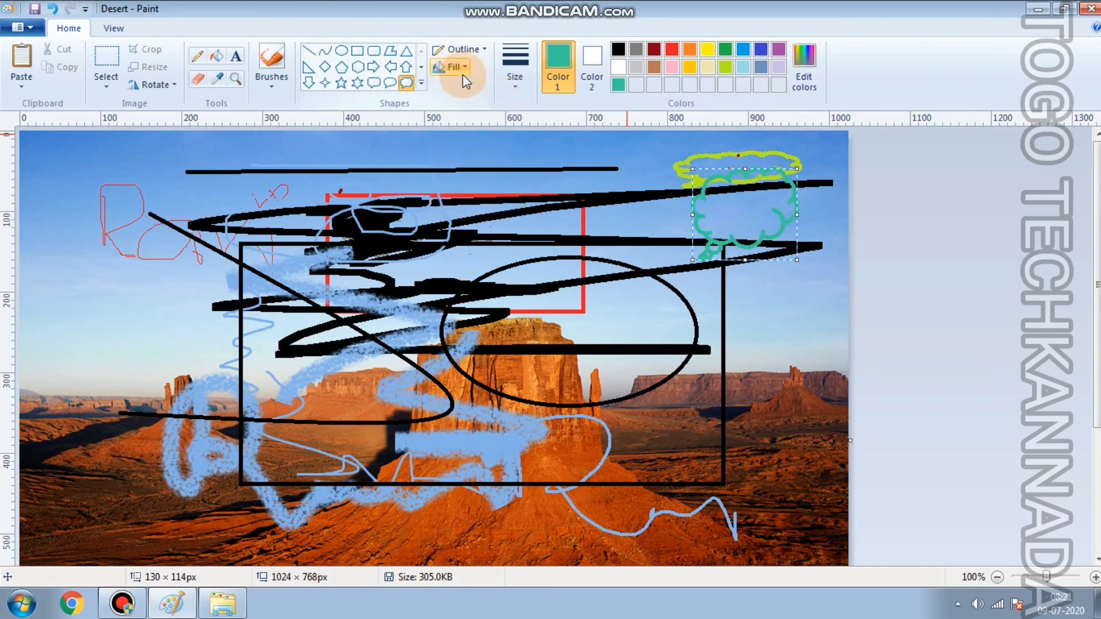
pyautogui.click(459, 71)
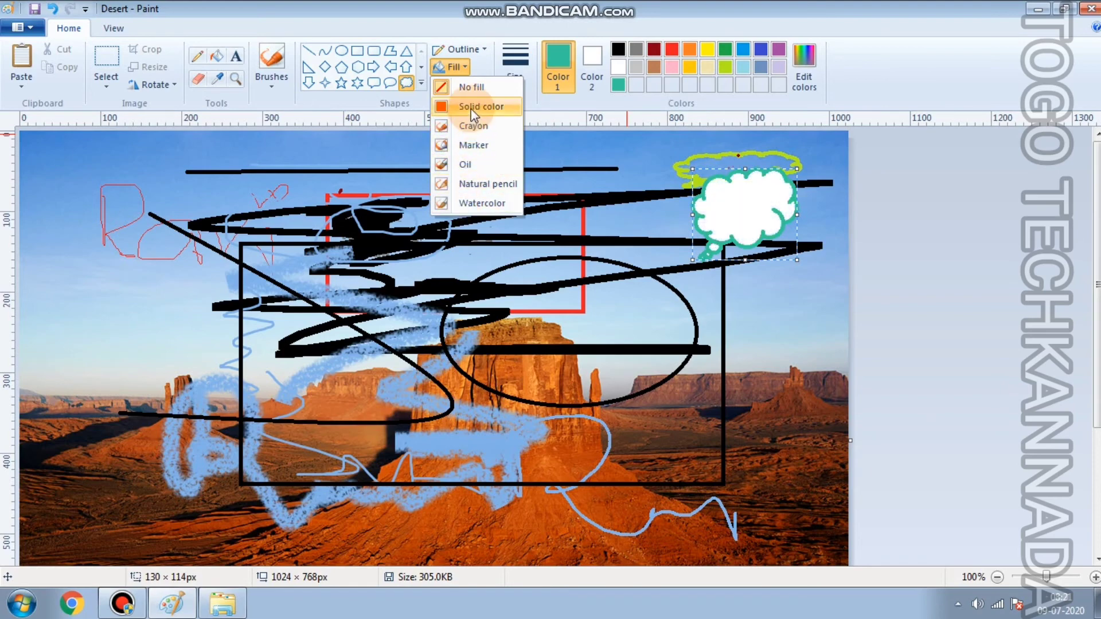
pyautogui.click(440, 108)
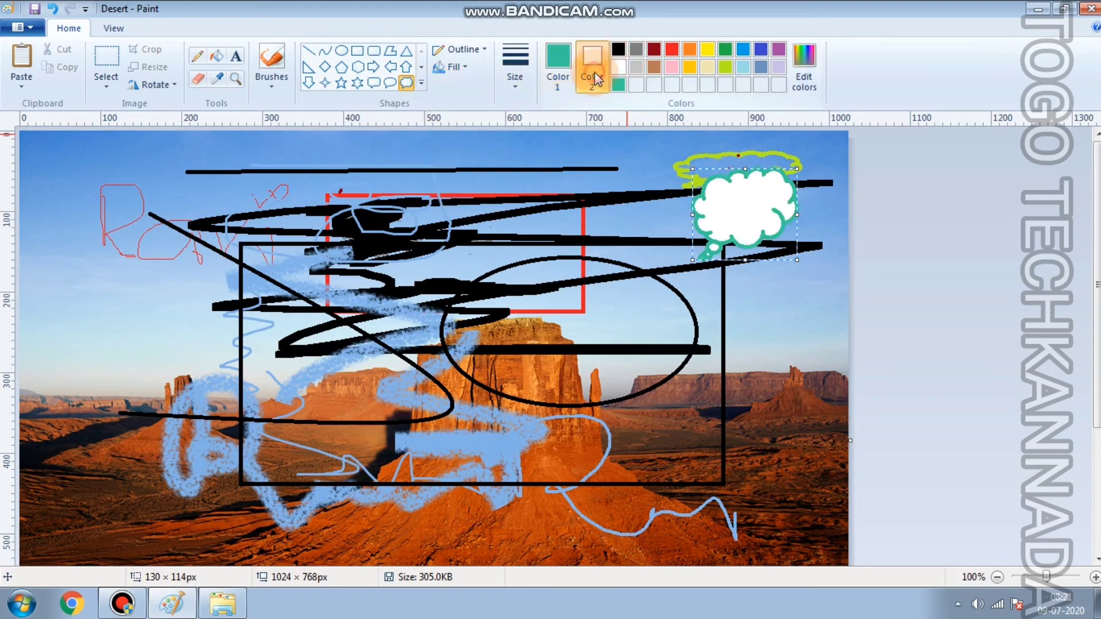
# Give the callout a lavender fill and a pink outline, and set Color 1 to dark red.
pyautogui.click(656, 49)
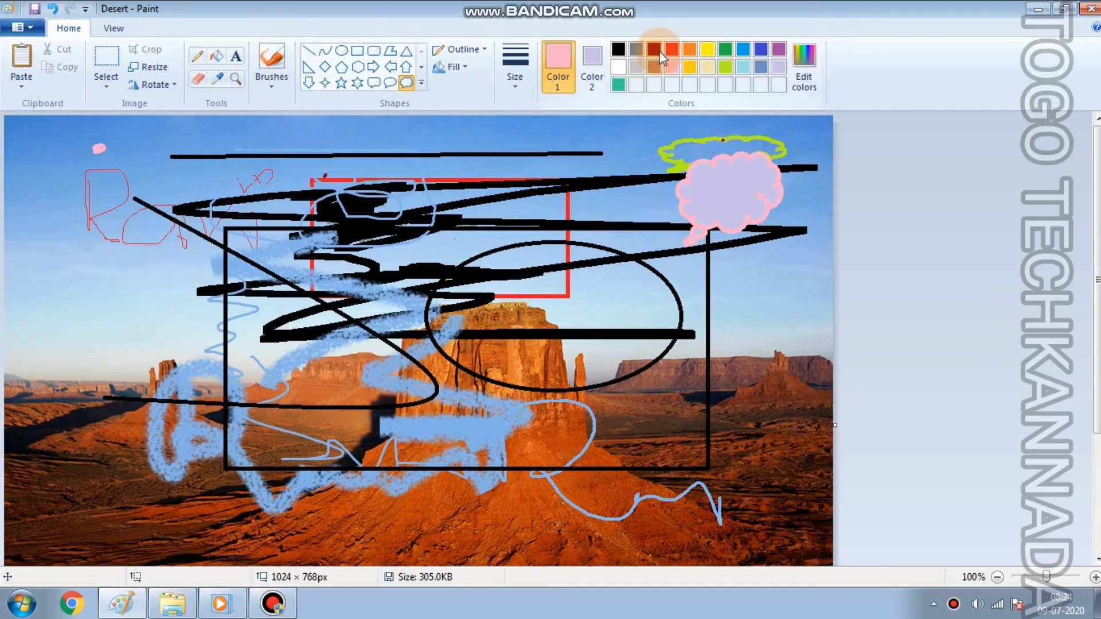
pyautogui.click(657, 50)
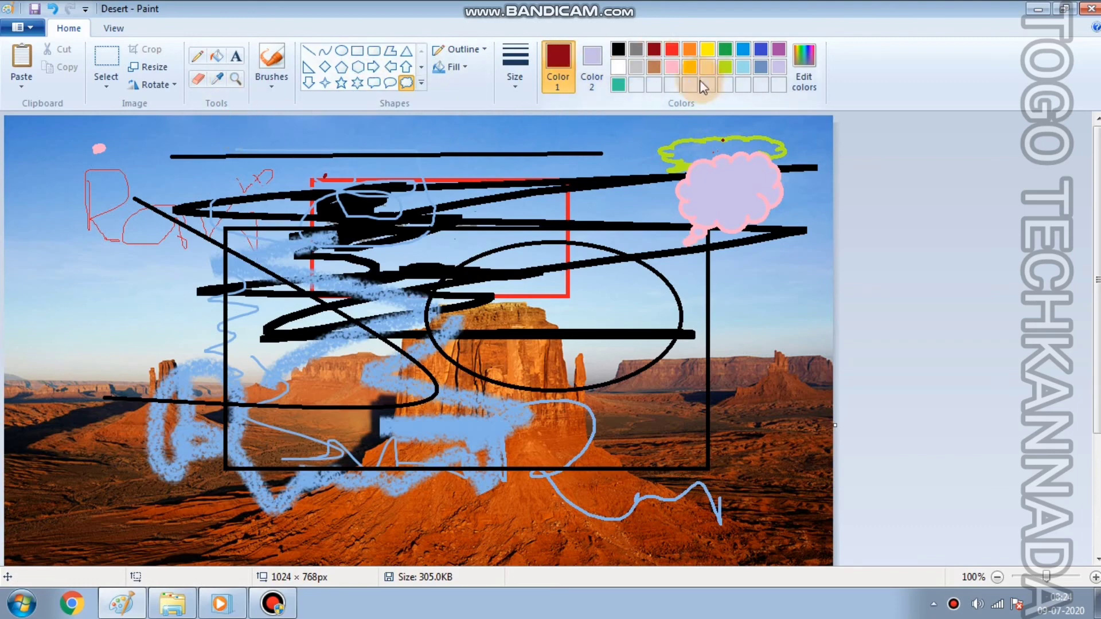
# Zoom the picture in to 200% and back to 100%, and briefly show the rulers before hiding them.
pyautogui.click(109, 27)
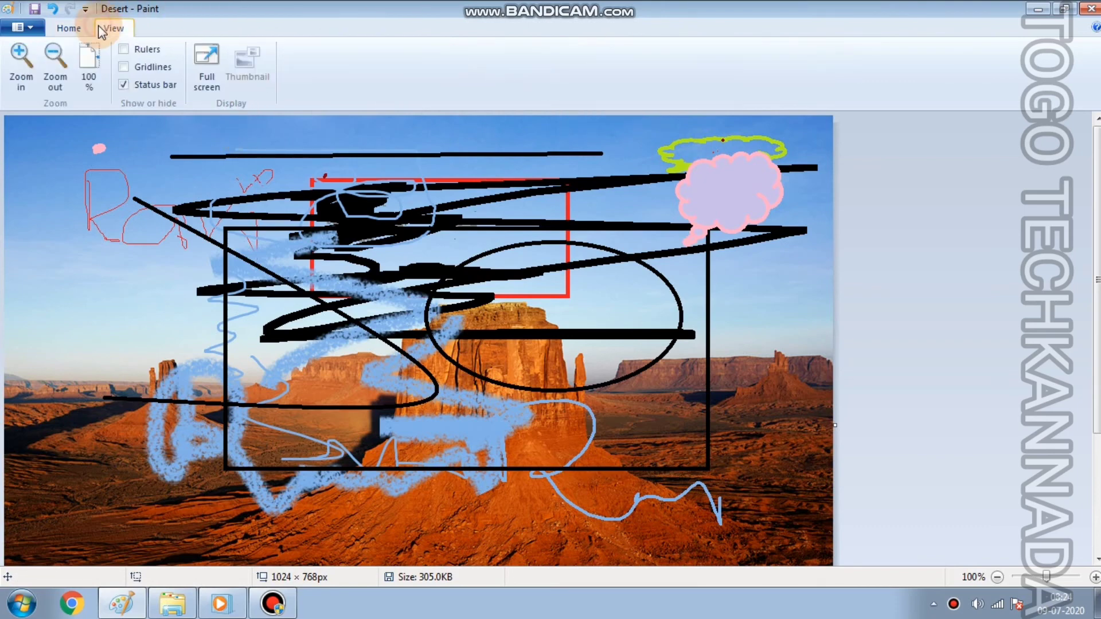
pyautogui.click(22, 66)
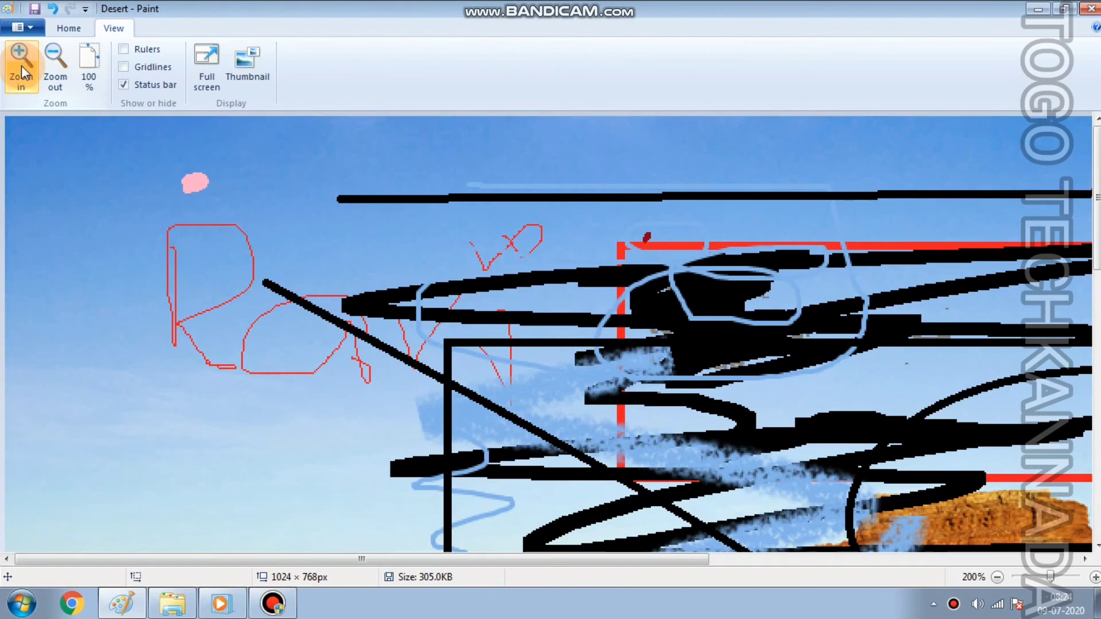
pyautogui.click(55, 67)
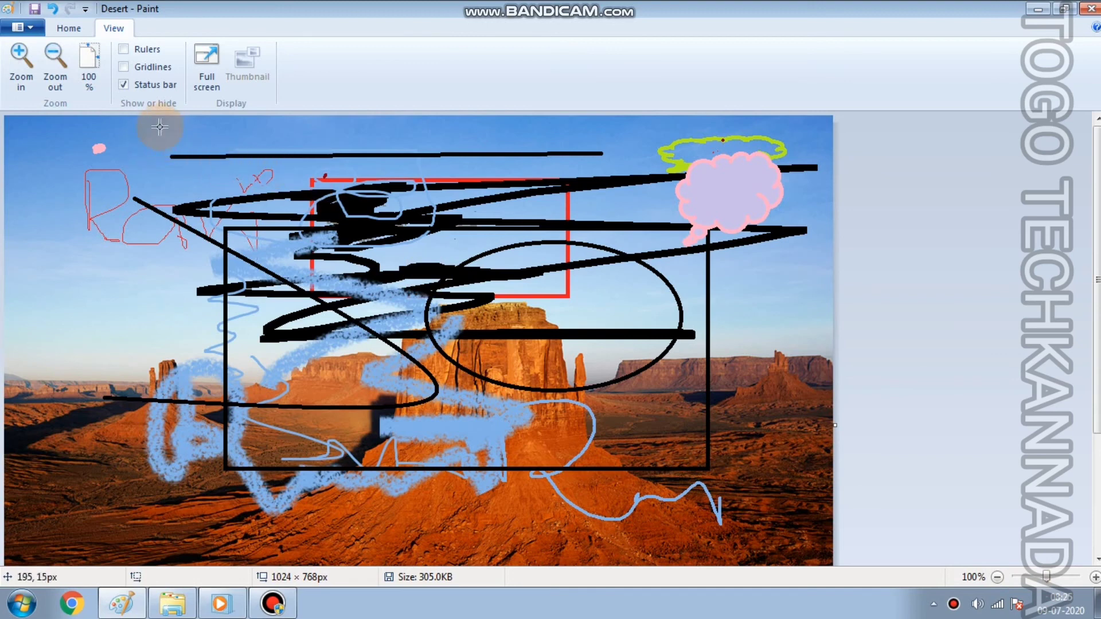
pyautogui.click(152, 52)
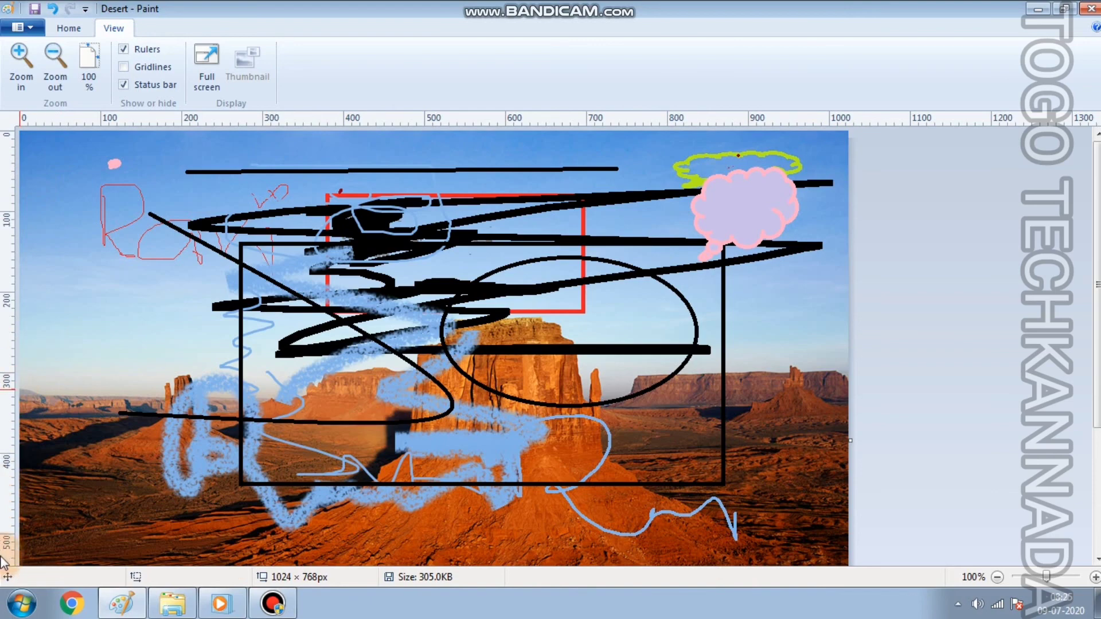
pyautogui.click(141, 49)
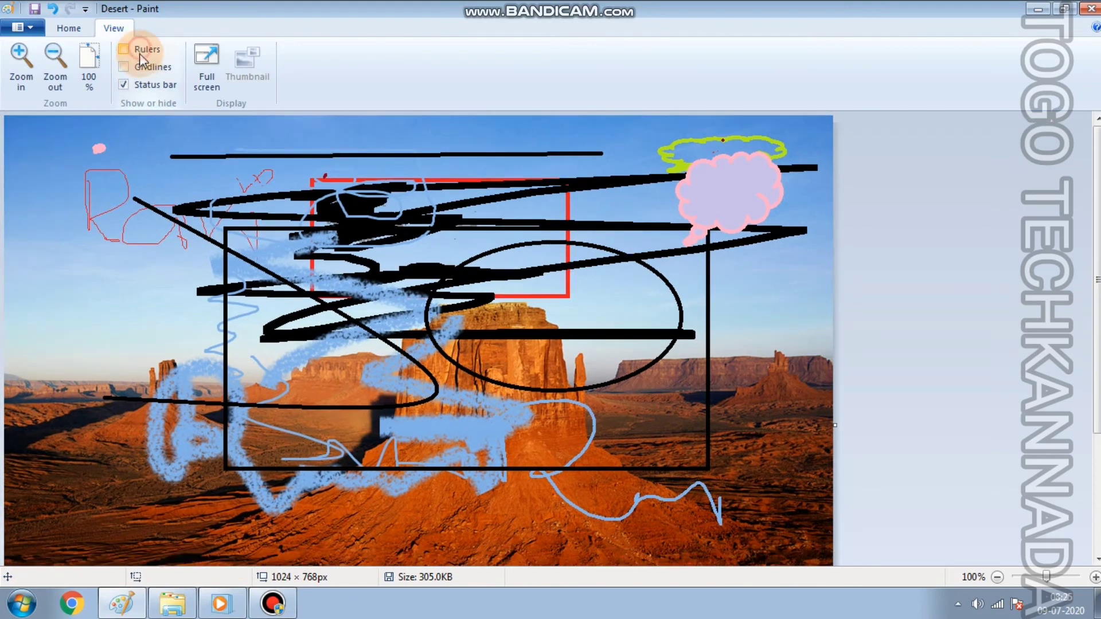
# Show the gridlines and, at 400% zoom, draw a small dark red cloud callout beside the pink spot in the sky.
pyautogui.click(143, 67)
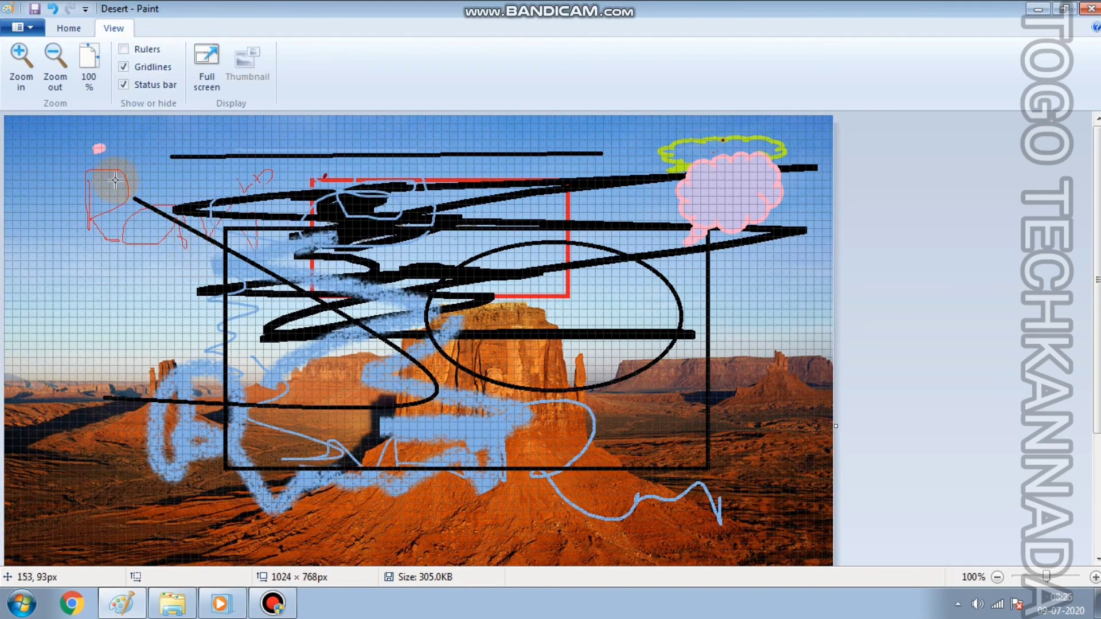
pyautogui.click(20, 63)
pyautogui.click(20, 64)
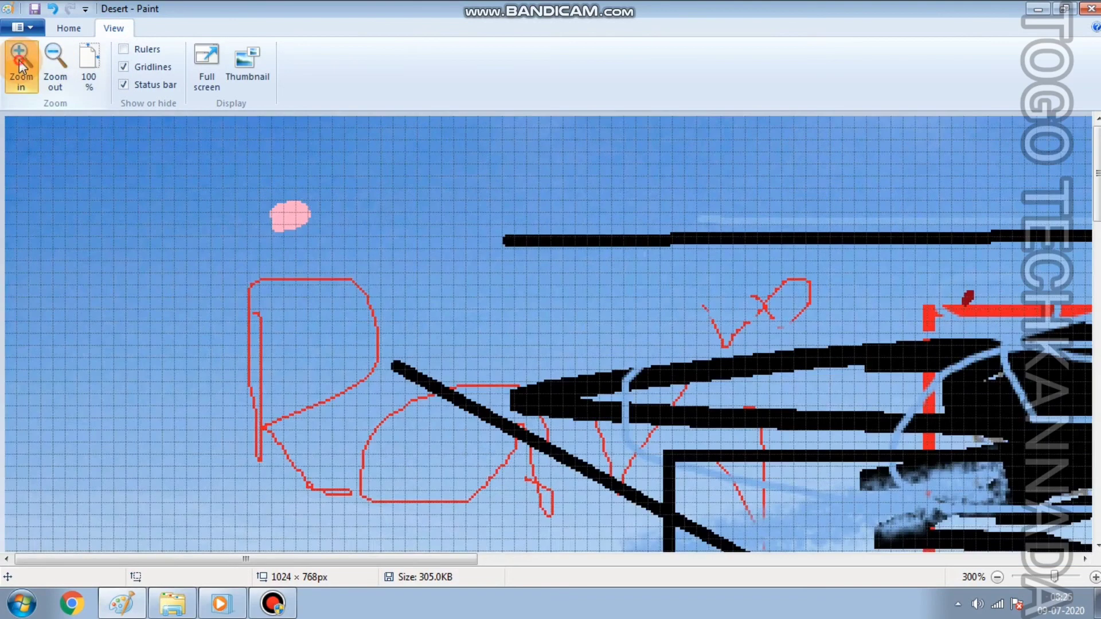
pyautogui.click(20, 63)
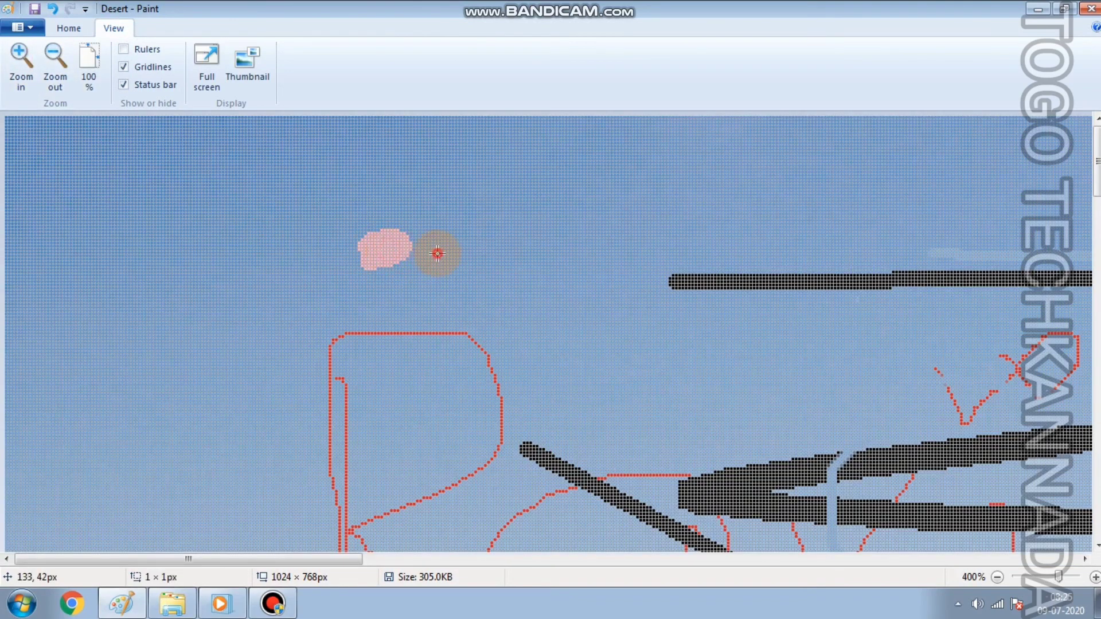
pyautogui.moveTo(437, 254)
pyautogui.mouseDown()
pyautogui.moveTo(492, 306)
pyautogui.moveTo(461, 303)
pyautogui.mouseUp()
pyautogui.click(527, 278)
pyautogui.click(468, 267)
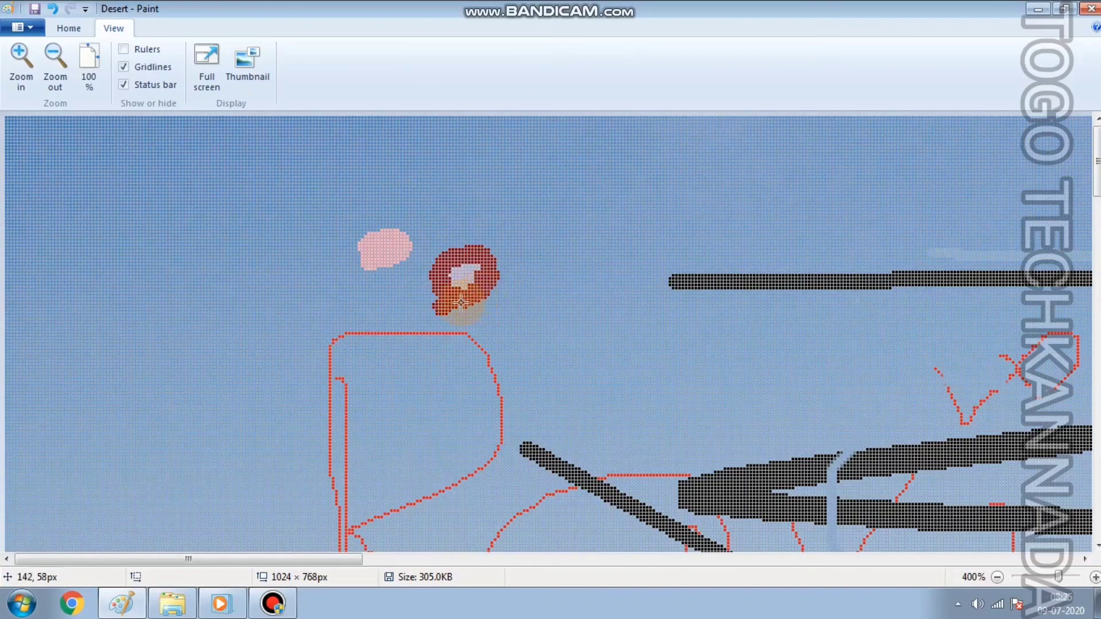
# Hide the gridlines and return the picture to 100% zoom.
pyautogui.click(137, 67)
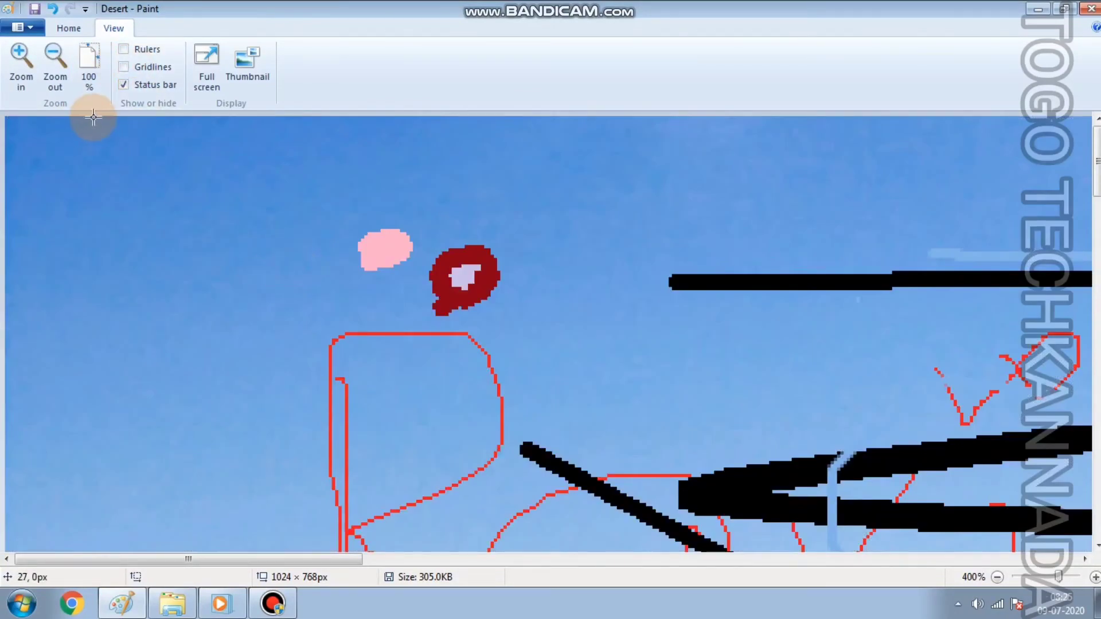
pyautogui.click(55, 80)
pyautogui.click(55, 81)
pyautogui.click(55, 80)
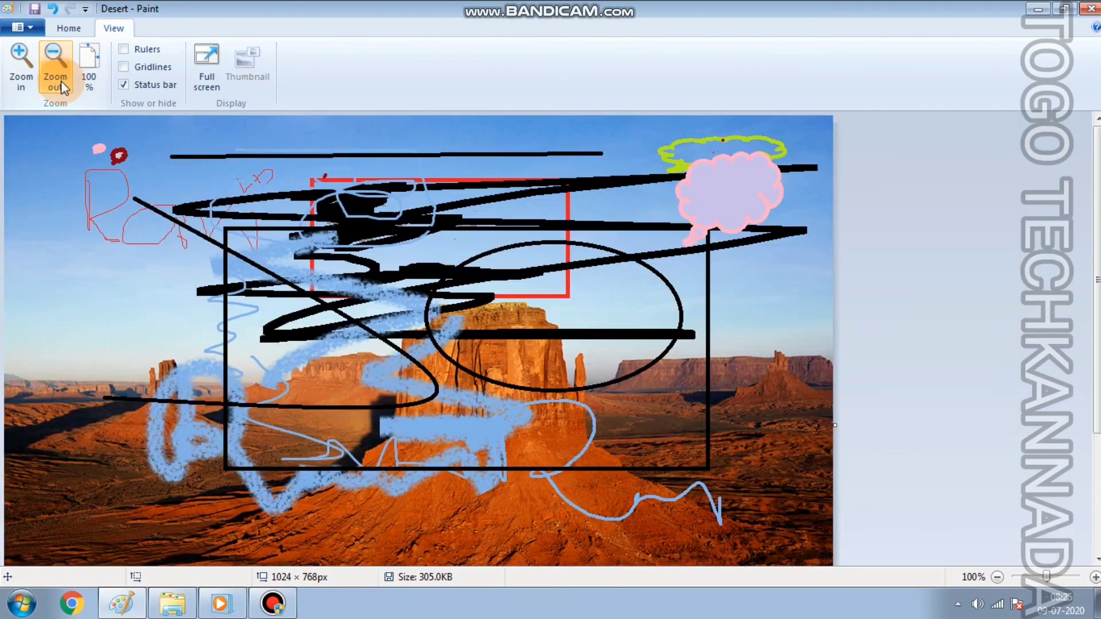
# View the picture in full screen and return to the editing window.
pyautogui.click(212, 91)
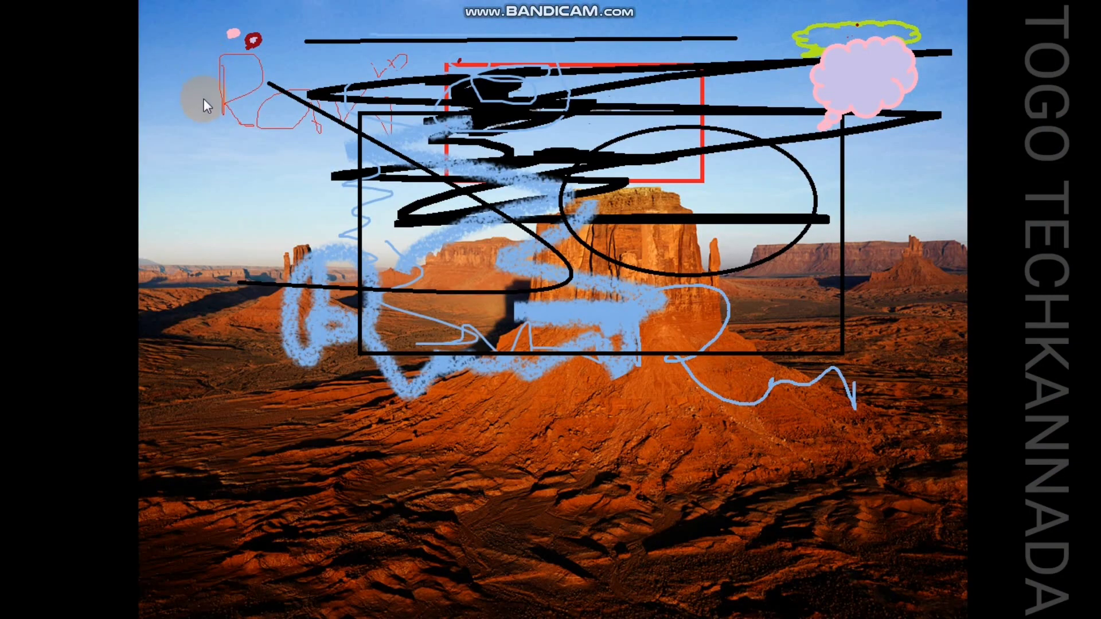
pyautogui.click(200, 109)
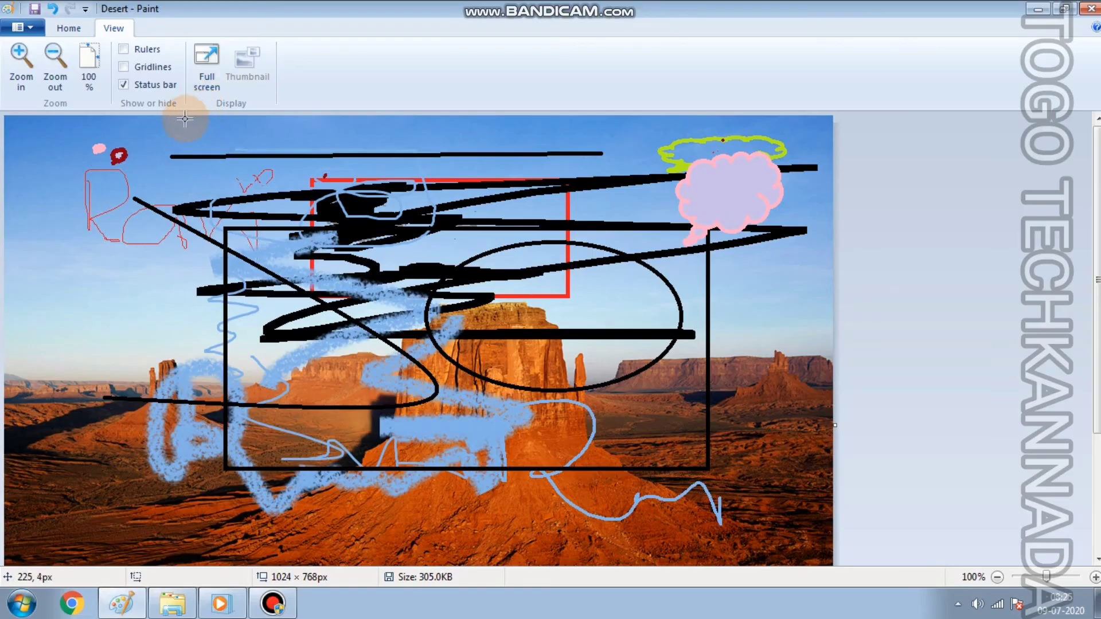